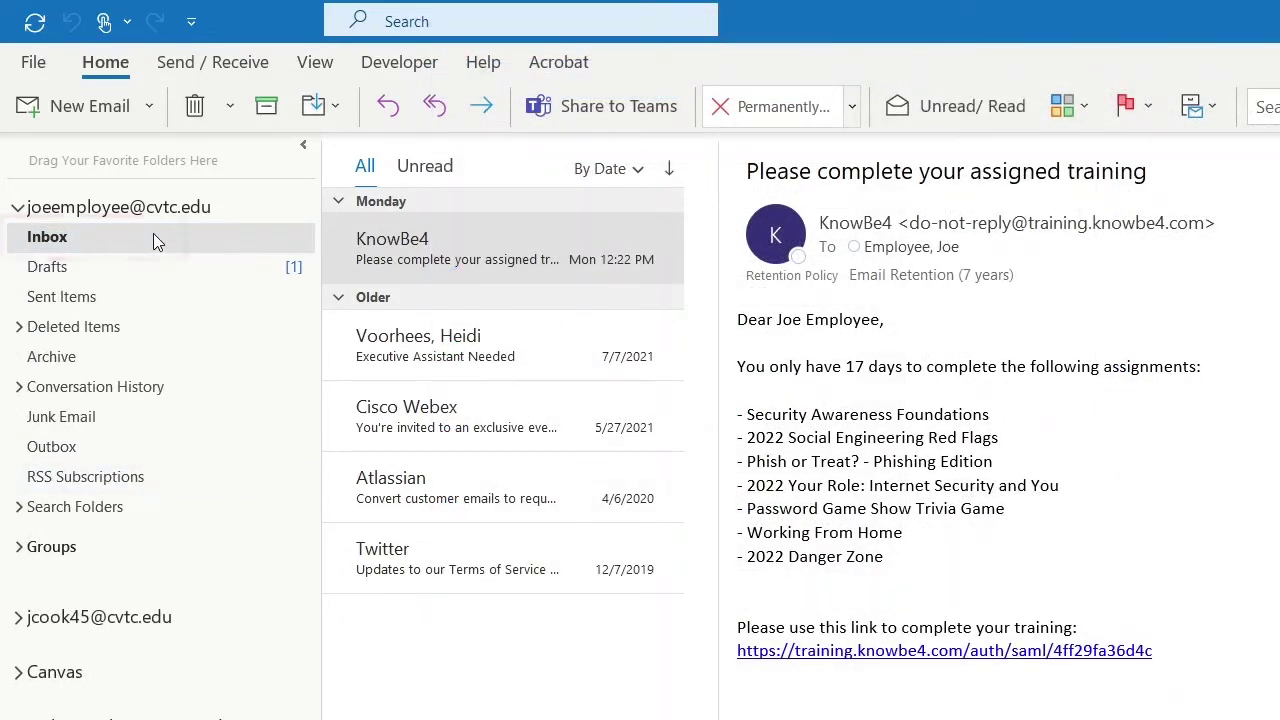
Step: Create a subfolder named "New Sub Folder" under the Inbox of the employee mailbox
right_click(154, 235)
click(240, 291)
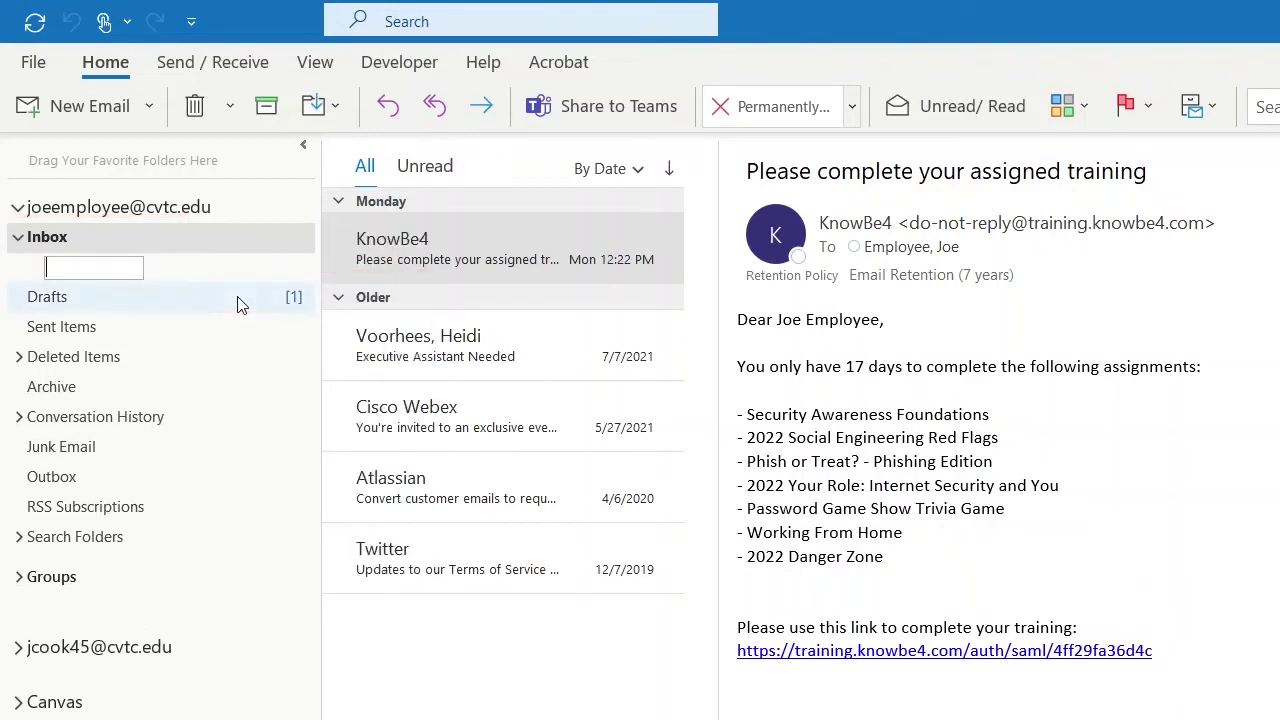
text(New )
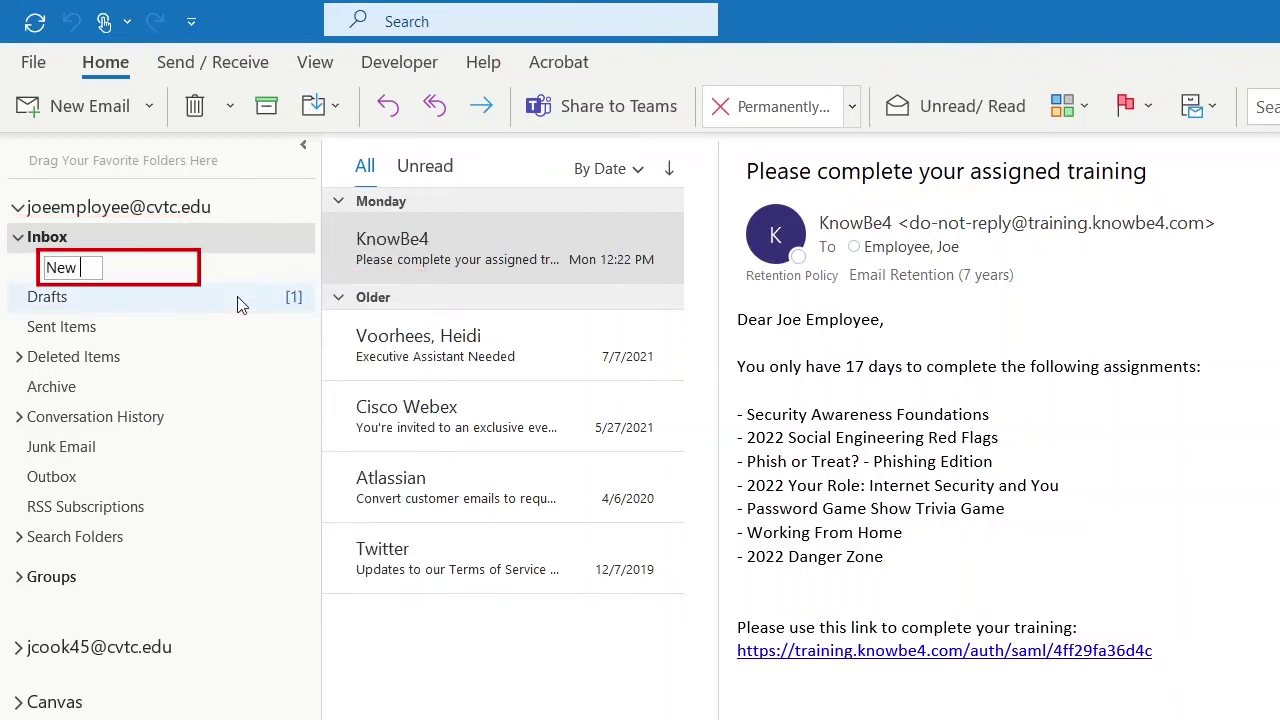
text(Sub Folder)
key(Return)
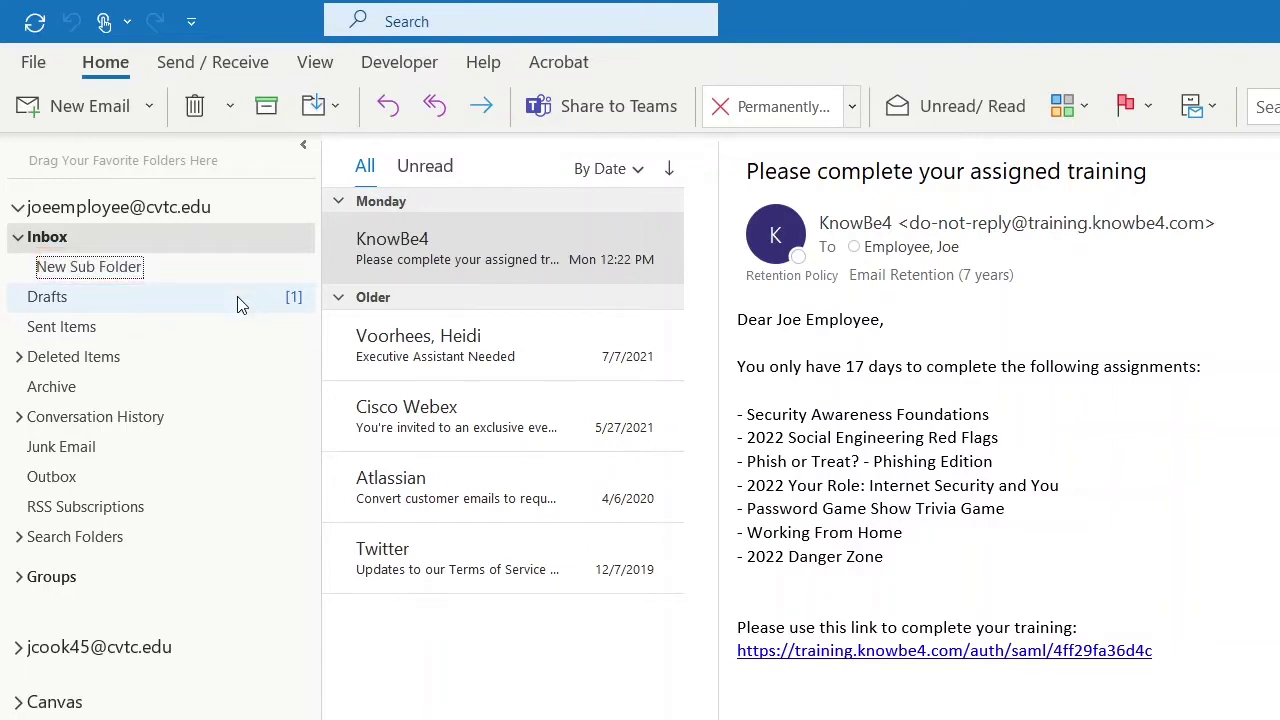
Step: Create a top-level folder named "New Top Level" in the employee mailbox
right_click(150, 210)
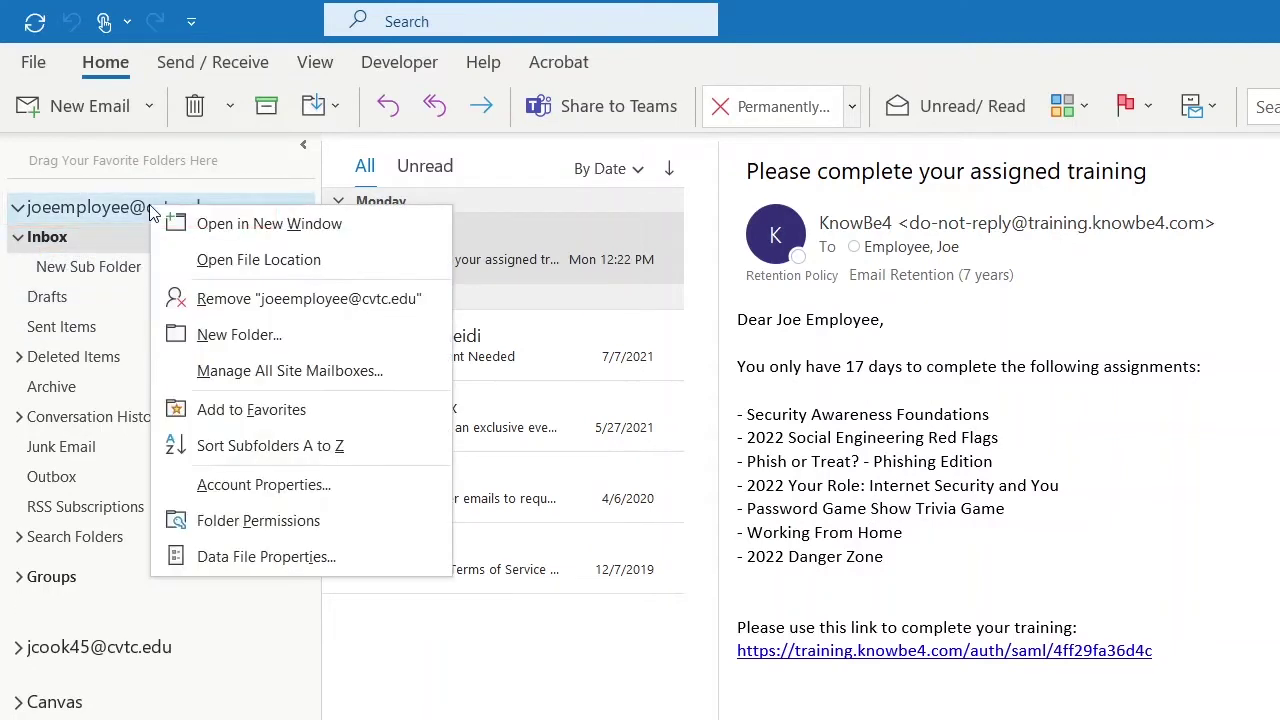
click(228, 344)
text(Ne)
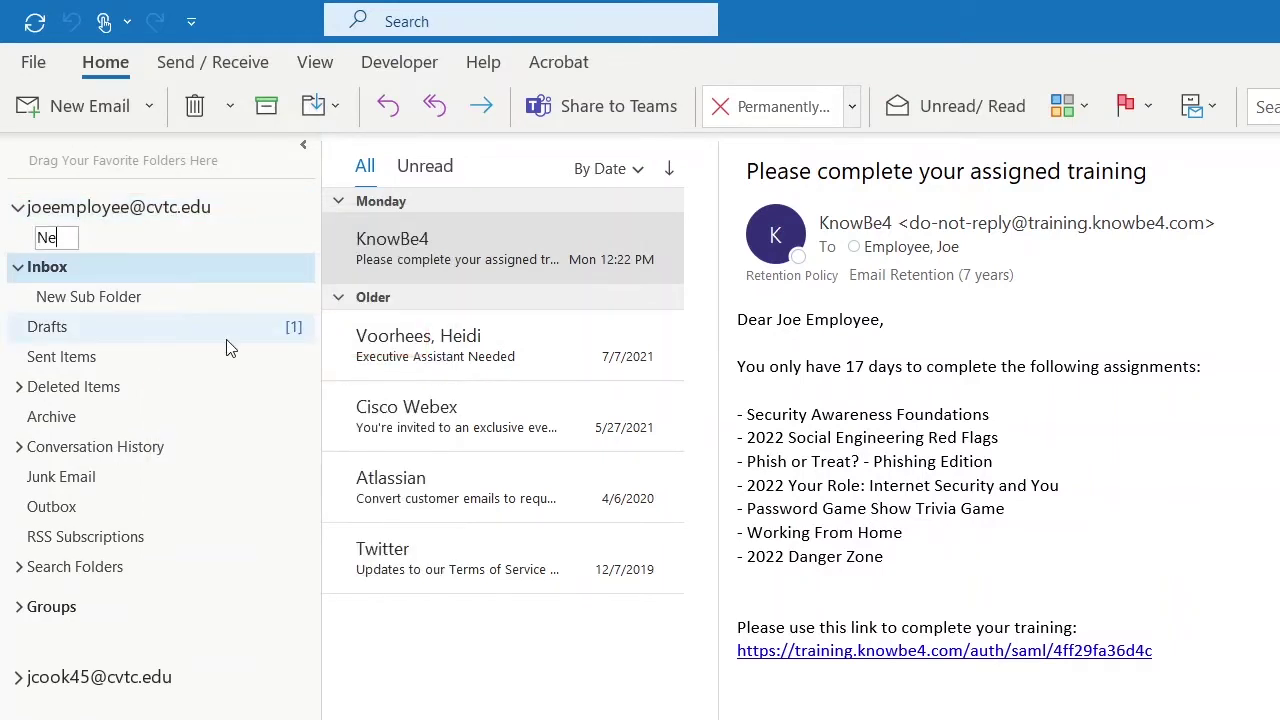
text(w Top Level)
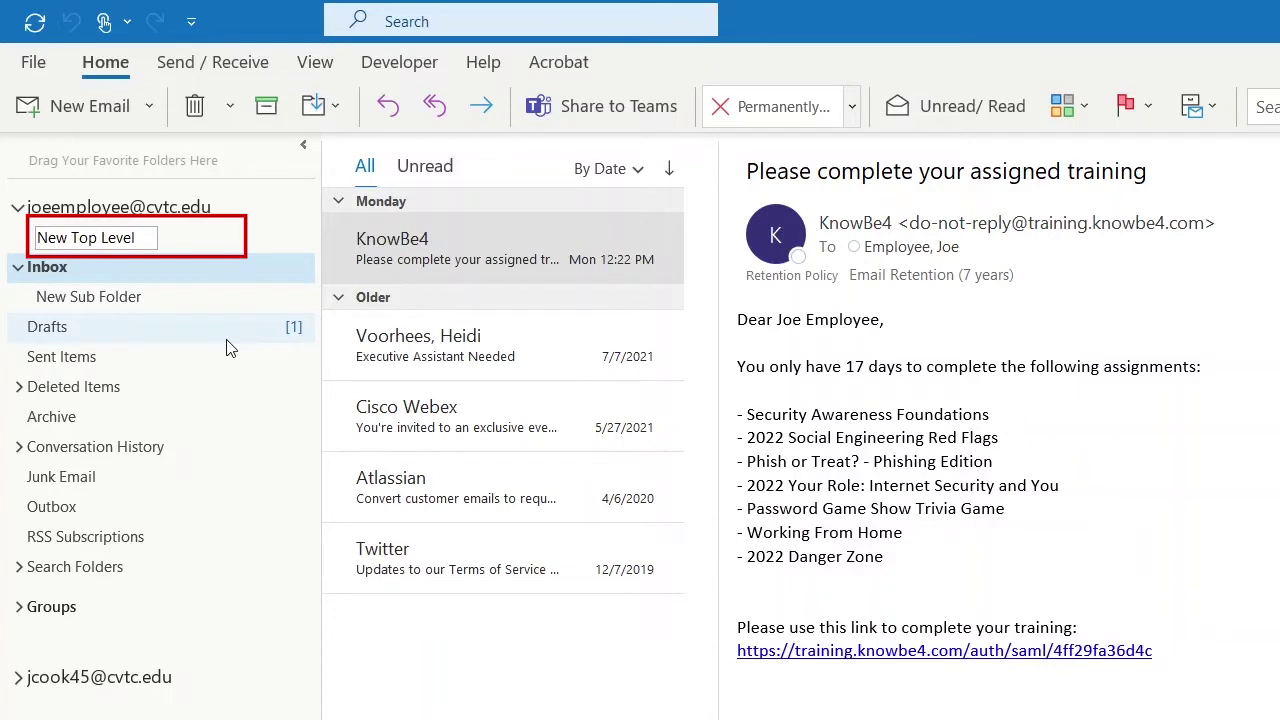
key(Return)
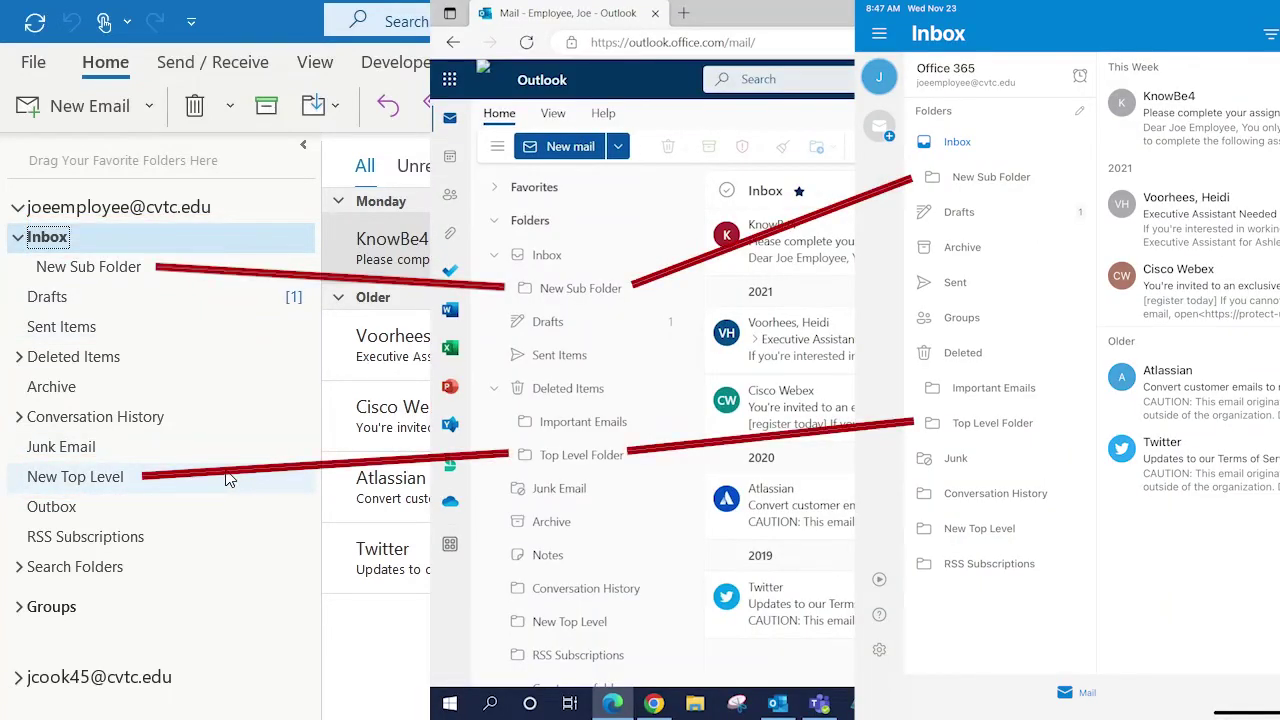
Step: Delete New Sub Folder from the Inbox, moving it to Deleted Items
click(173, 266)
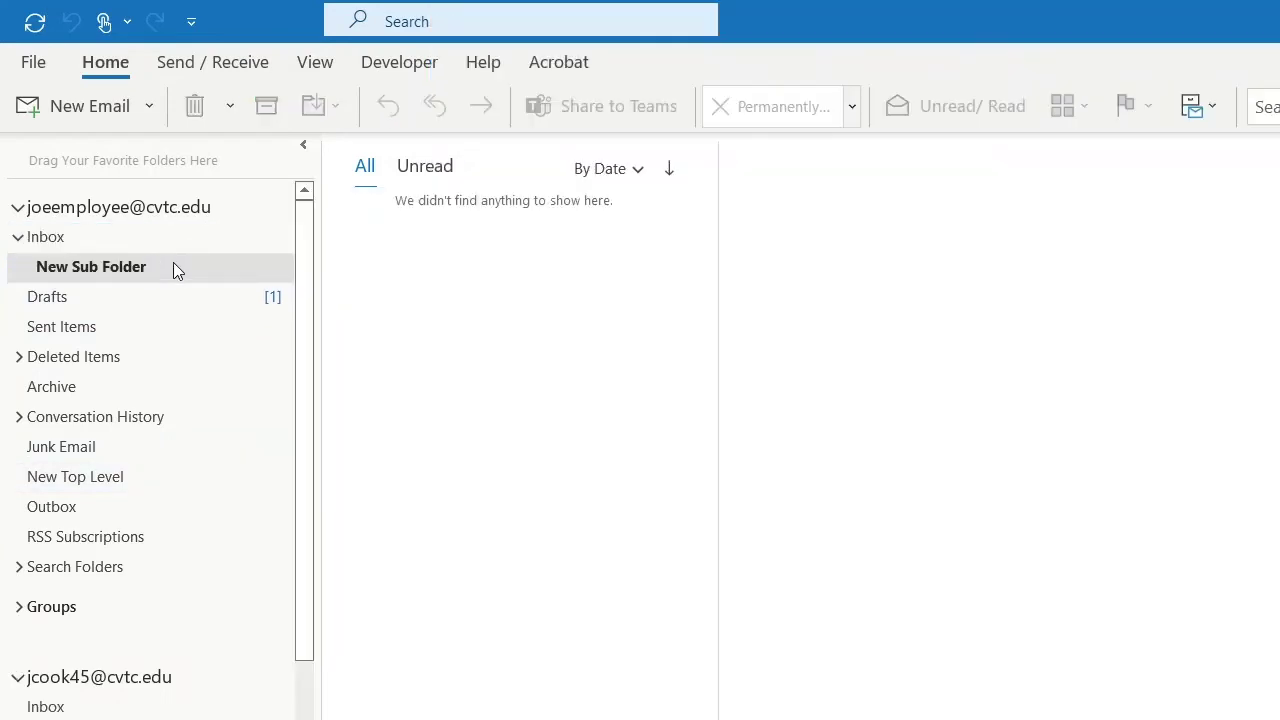
right_click(173, 266)
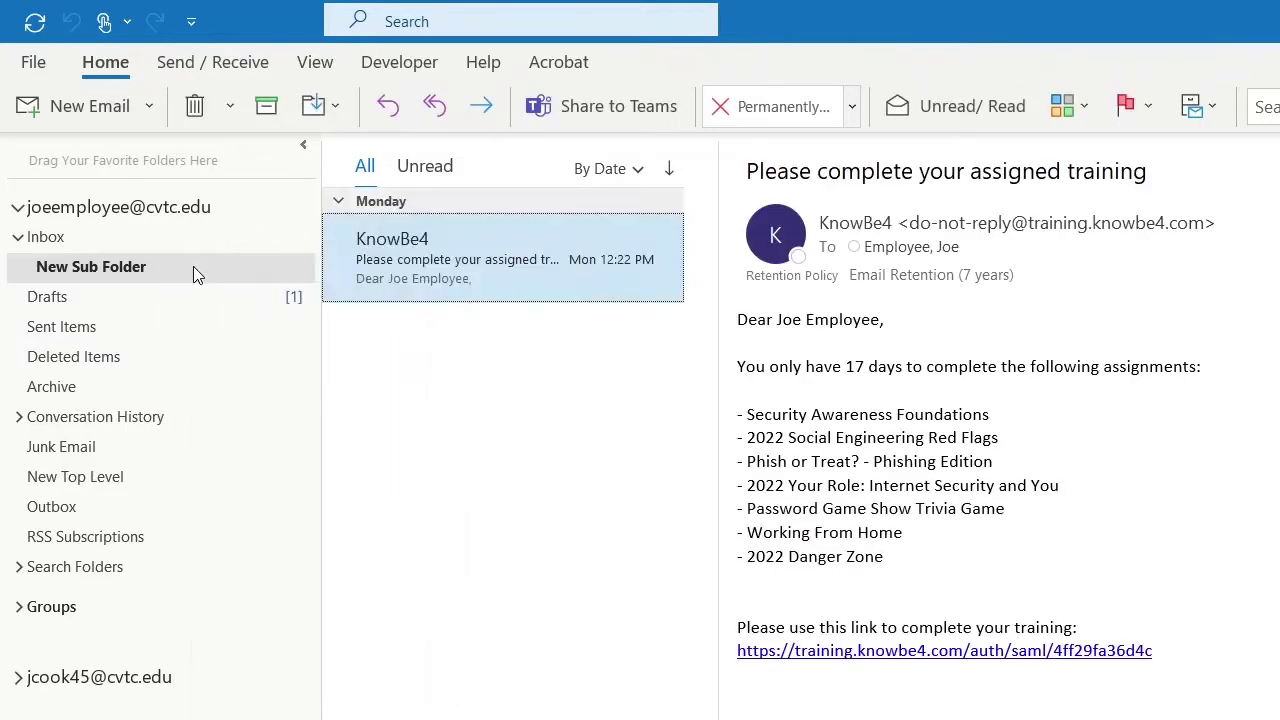
right_click(193, 266)
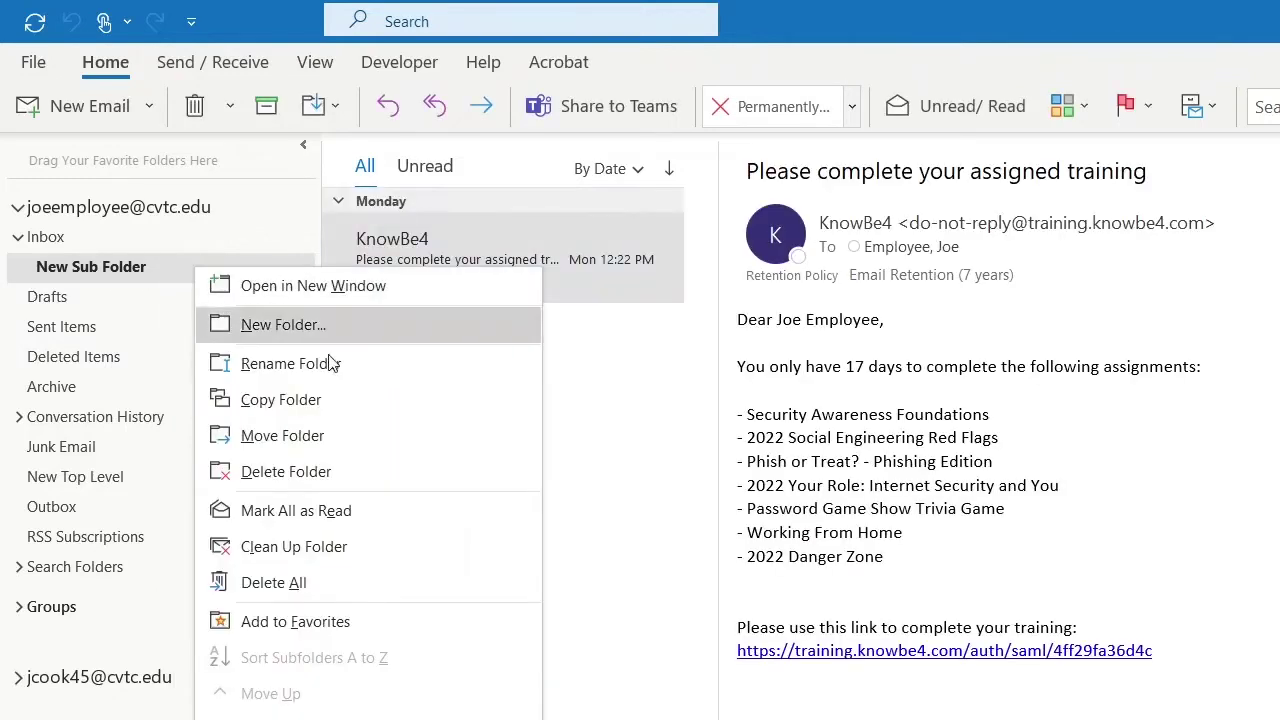
click(398, 470)
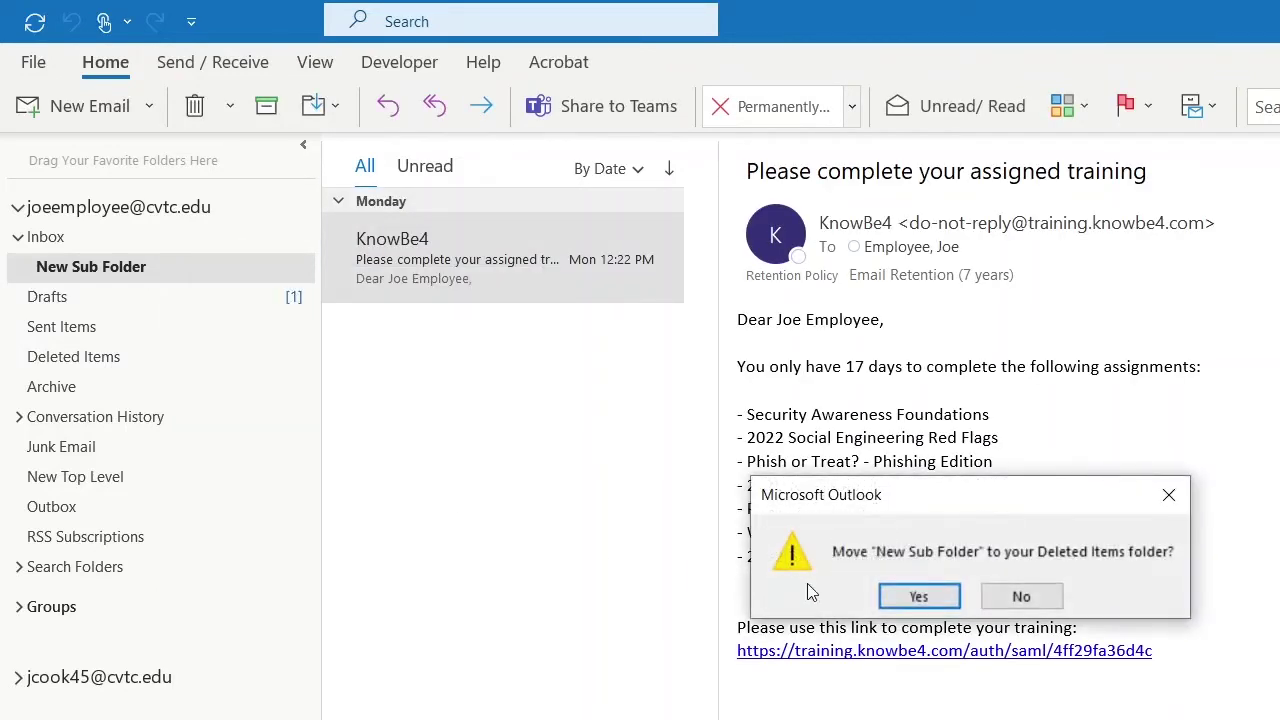
click(918, 597)
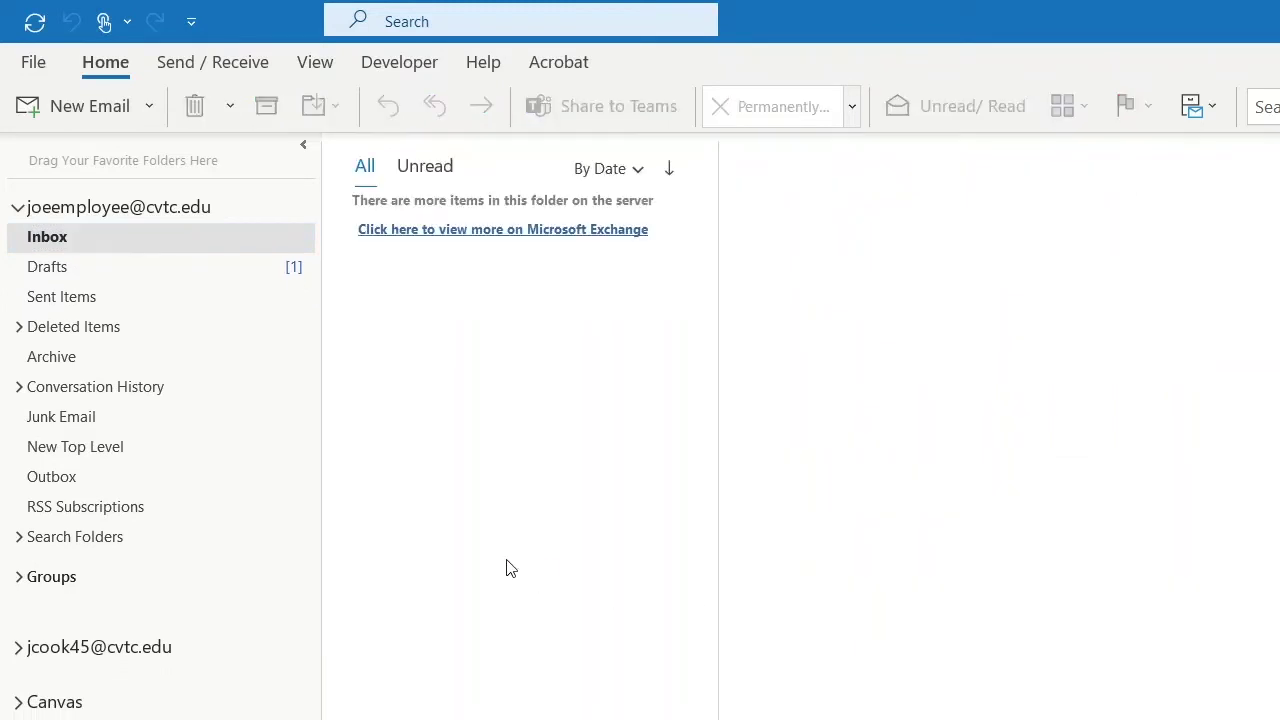
Step: Restore New Sub Folder from Deleted Items by moving it back inside the Inbox, and open it there
click(16, 329)
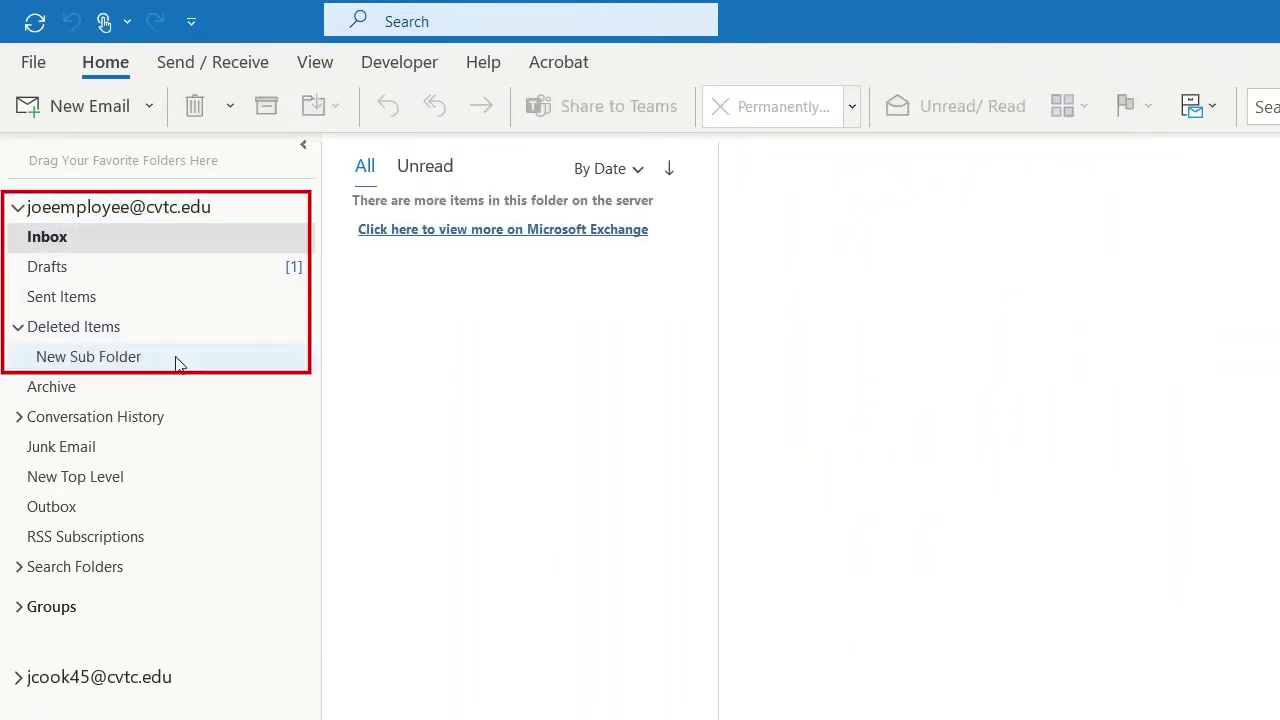
drag(176, 362, 139, 237)
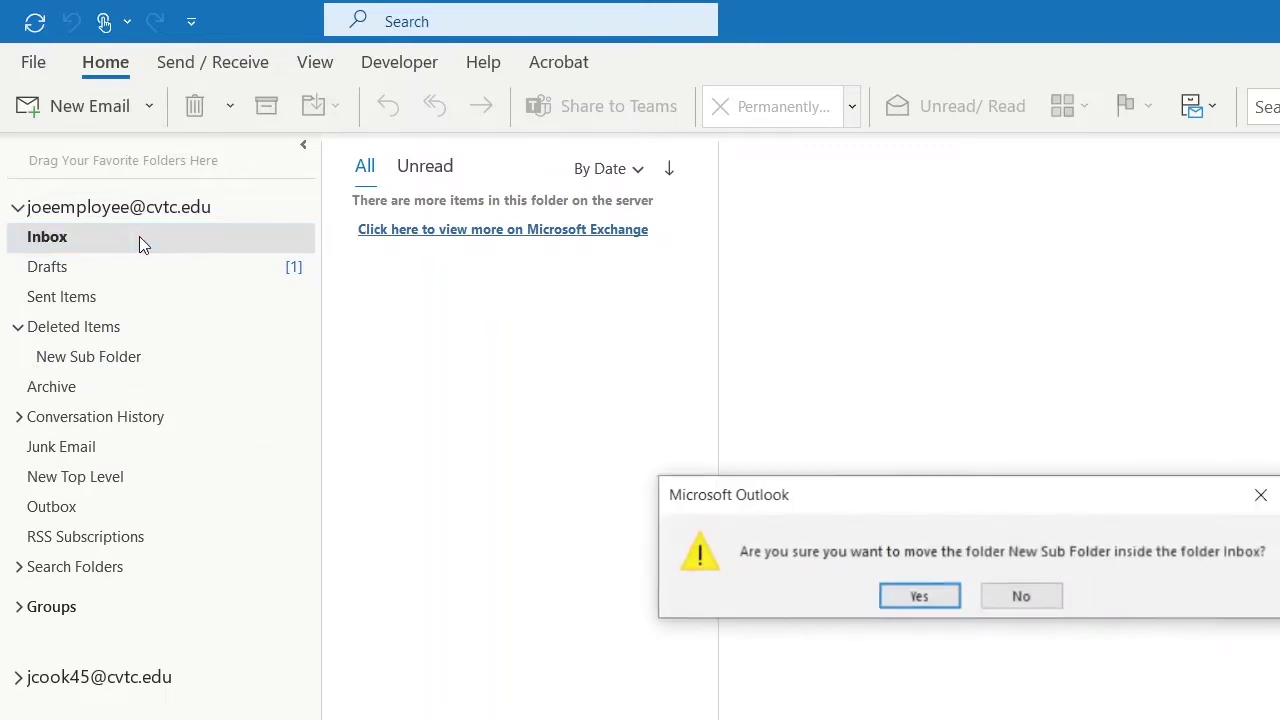
click(919, 597)
click(17, 237)
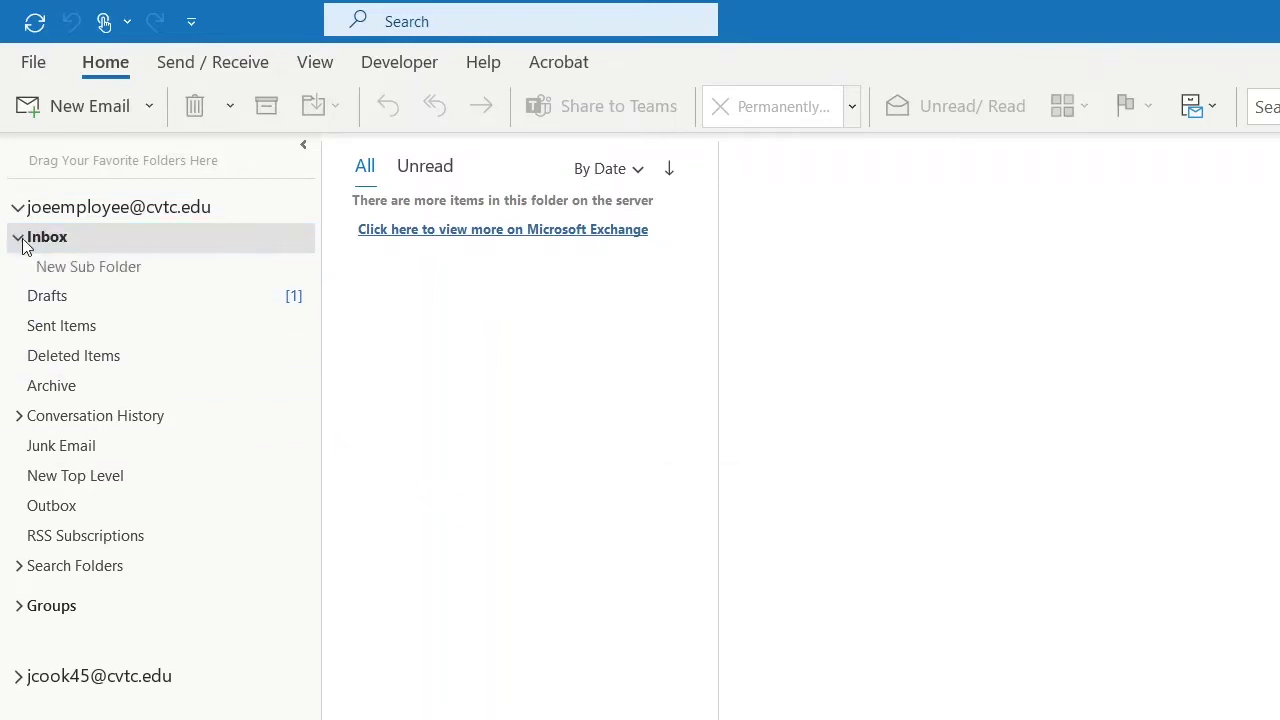
click(77, 272)
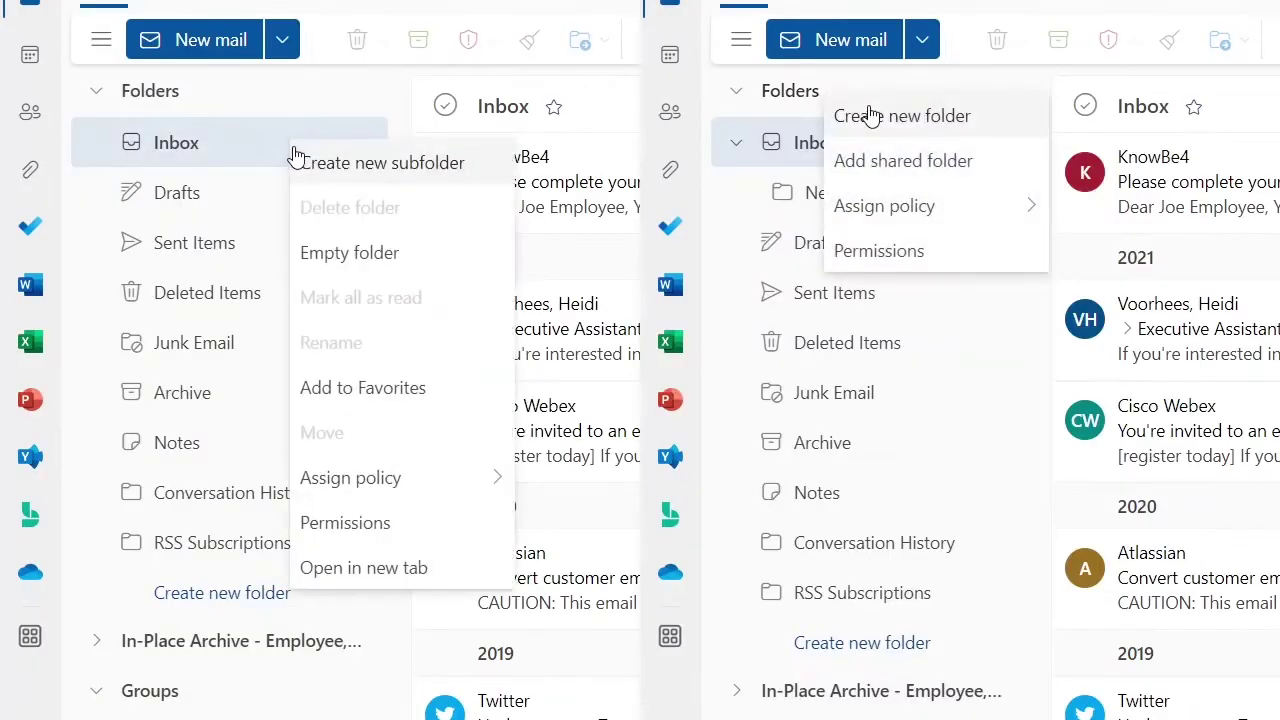
Step: In Outlook on the web, create and save an Inbox subfolder "New Sub Folder" and a top-level folder "New Top Level"
click(330, 168)
text(N)
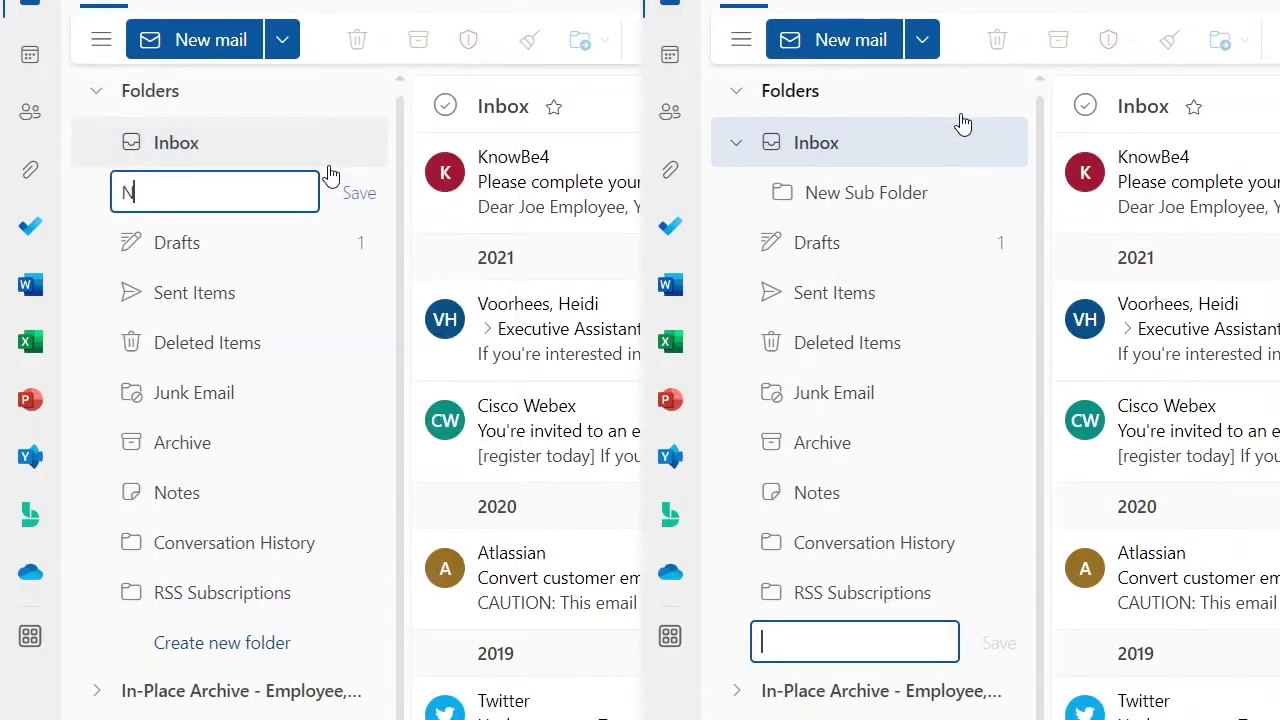
text(ew Sub FoNlderew Top Leve)
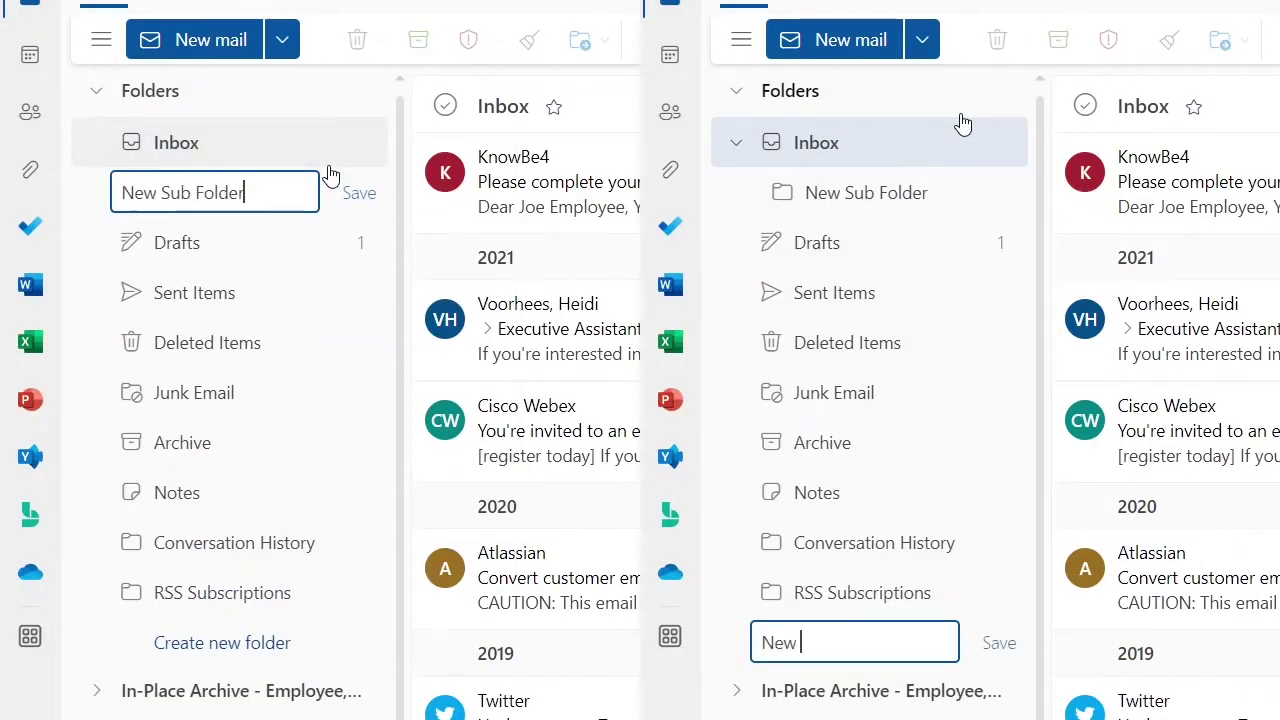
text(l)
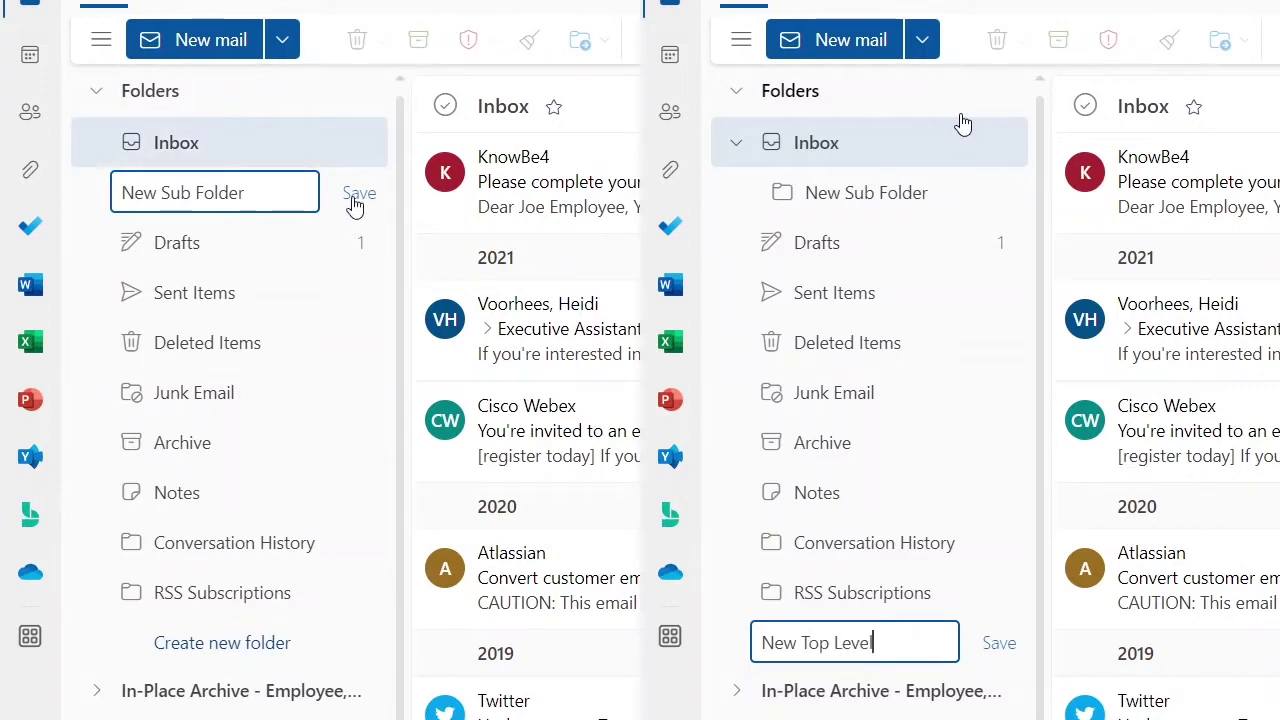
click(360, 193)
click(996, 650)
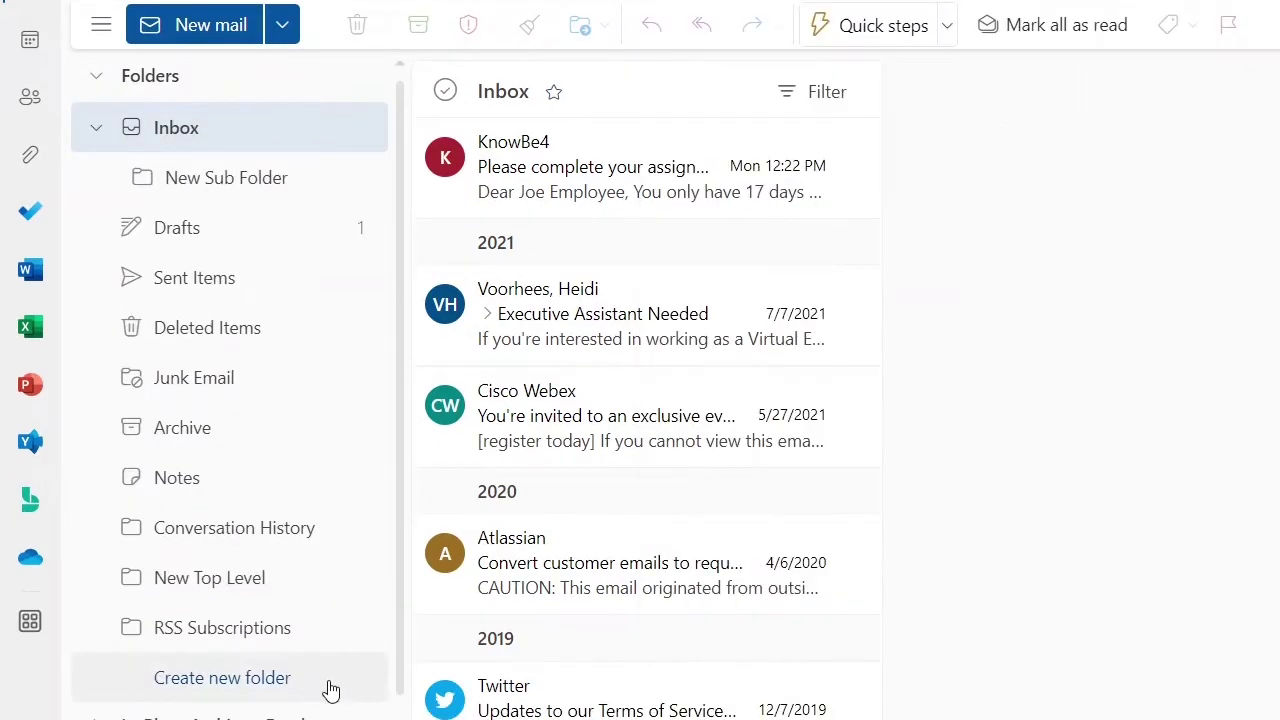
Step: Create and save another top-level folder named "Top Level Folder" at the end of the folder list
click(330, 688)
text(To)
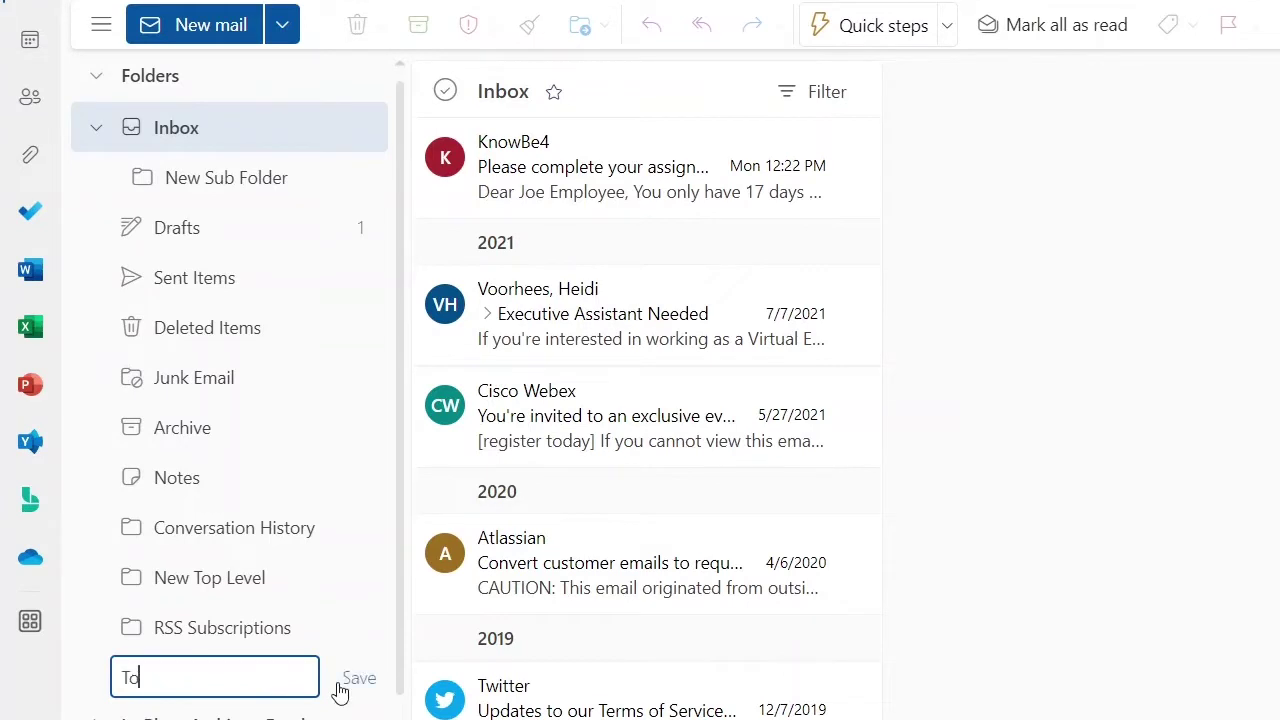
text(p Level Folder)
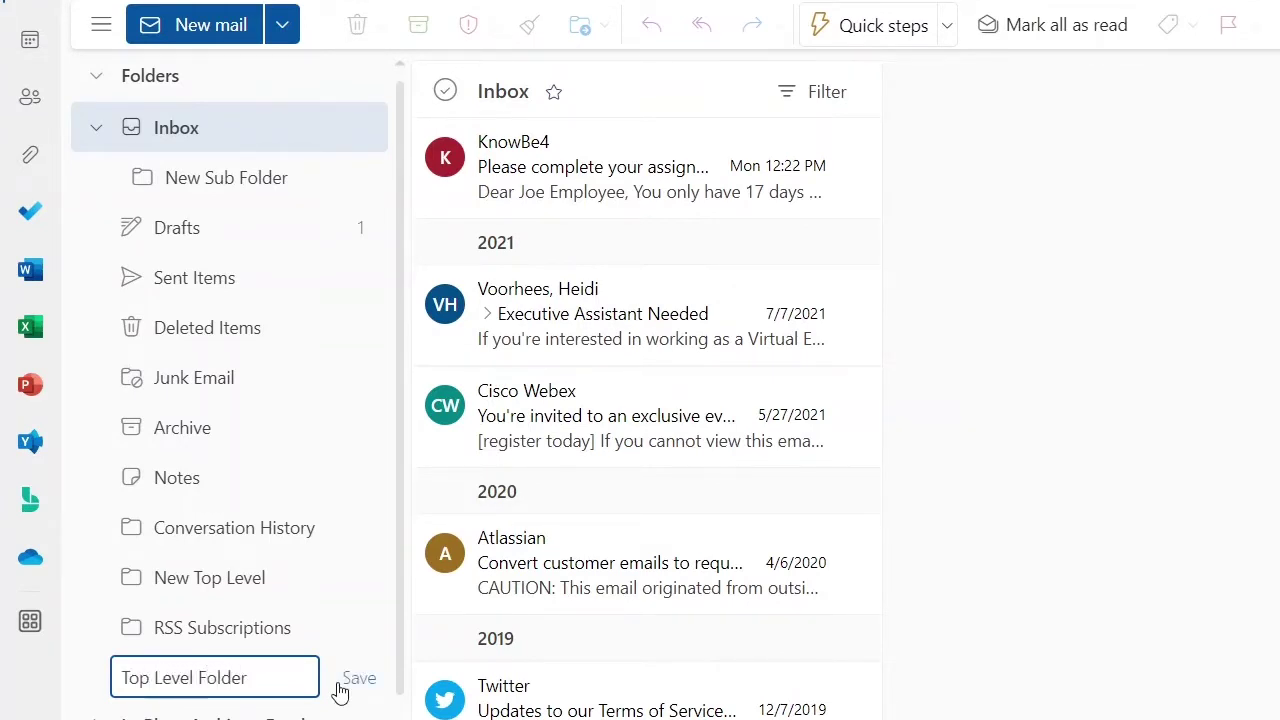
click(342, 686)
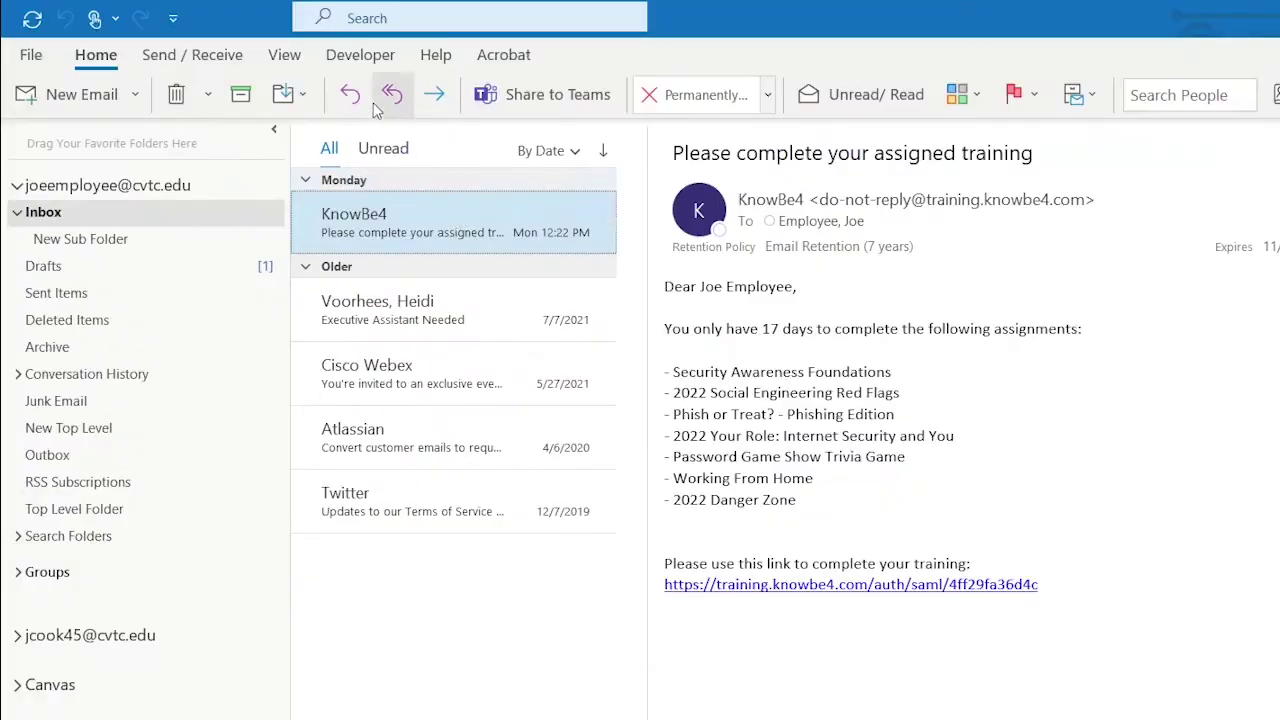
Step: Move the KnowBe4 training email from the Inbox to New Sub Folder in both desktop Outlook and Outlook on the web
click(305, 96)
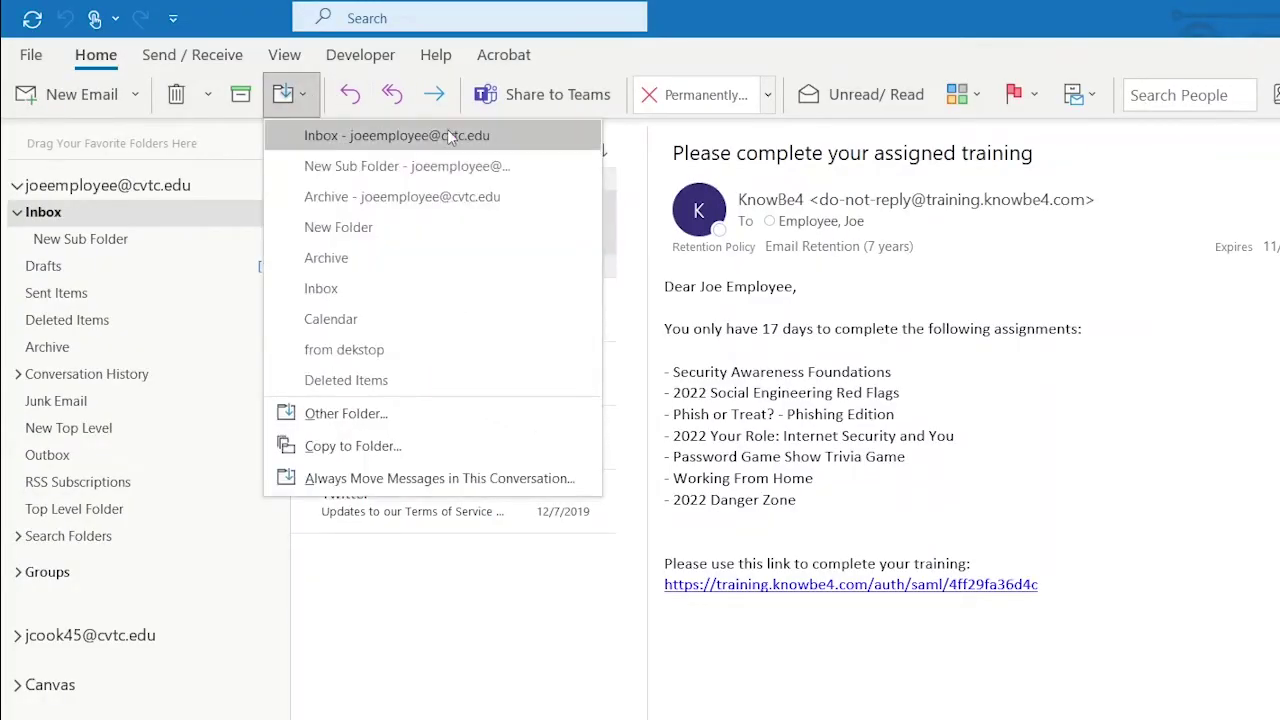
click(515, 168)
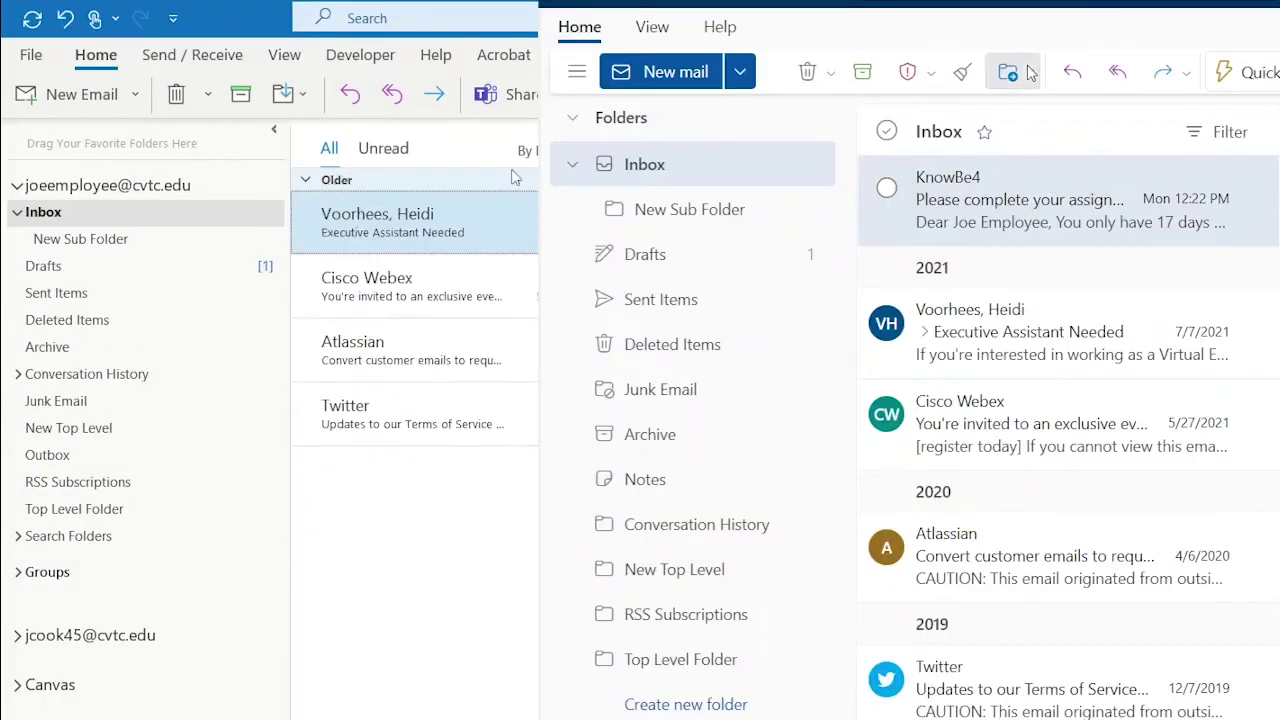
click(1030, 72)
click(83, 239)
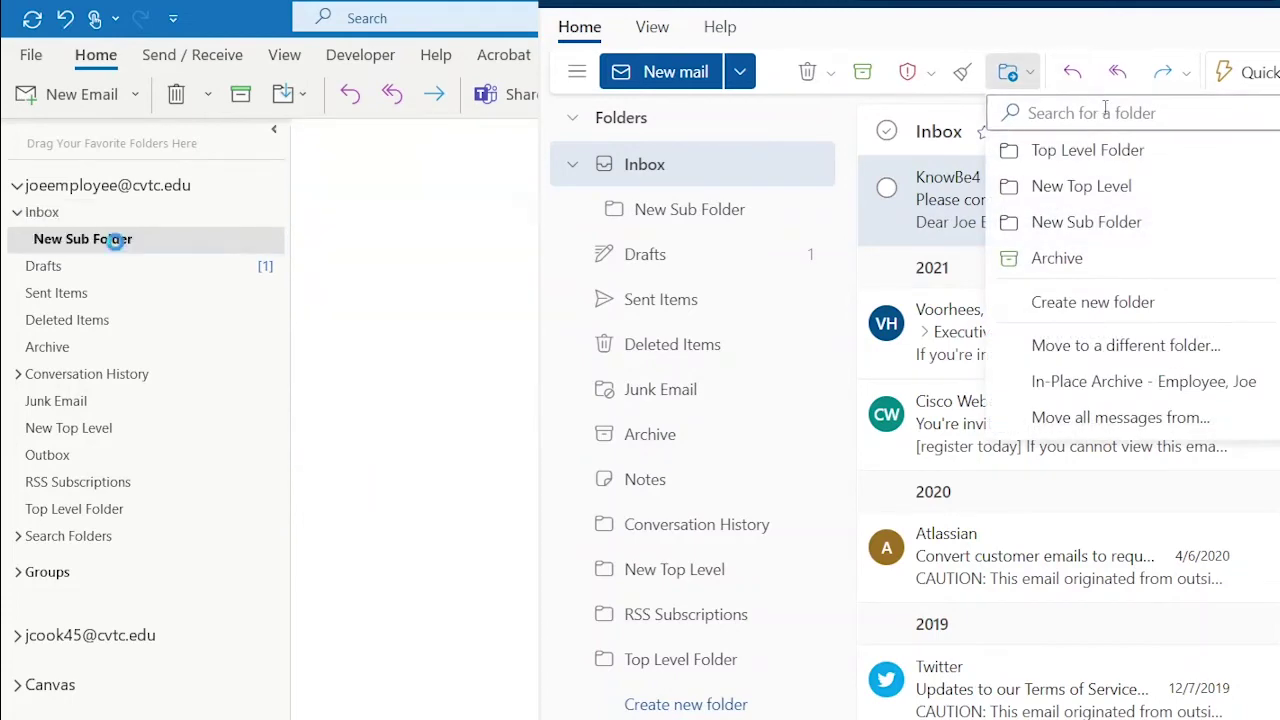
click(1180, 224)
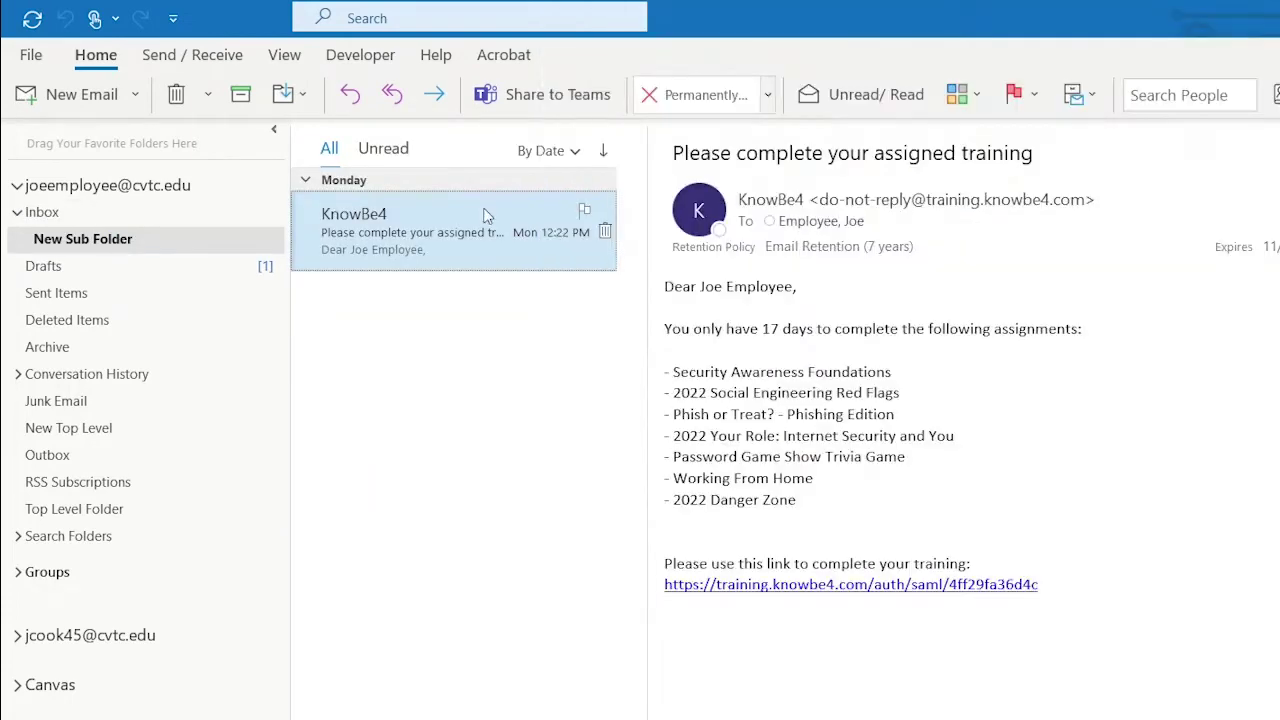
Step: Move the KnowBe4 email from New Sub Folder back to the Inbox in desktop Outlook and open the Inbox
drag(485, 216, 38, 222)
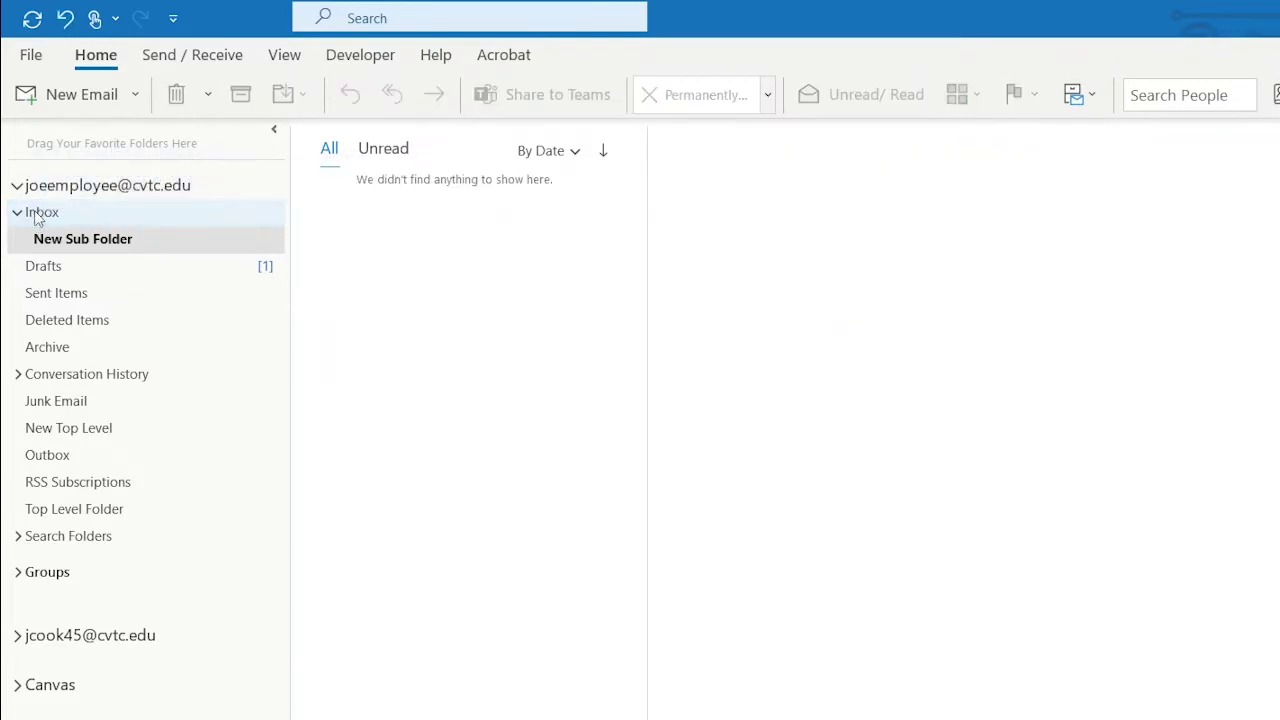
click(42, 212)
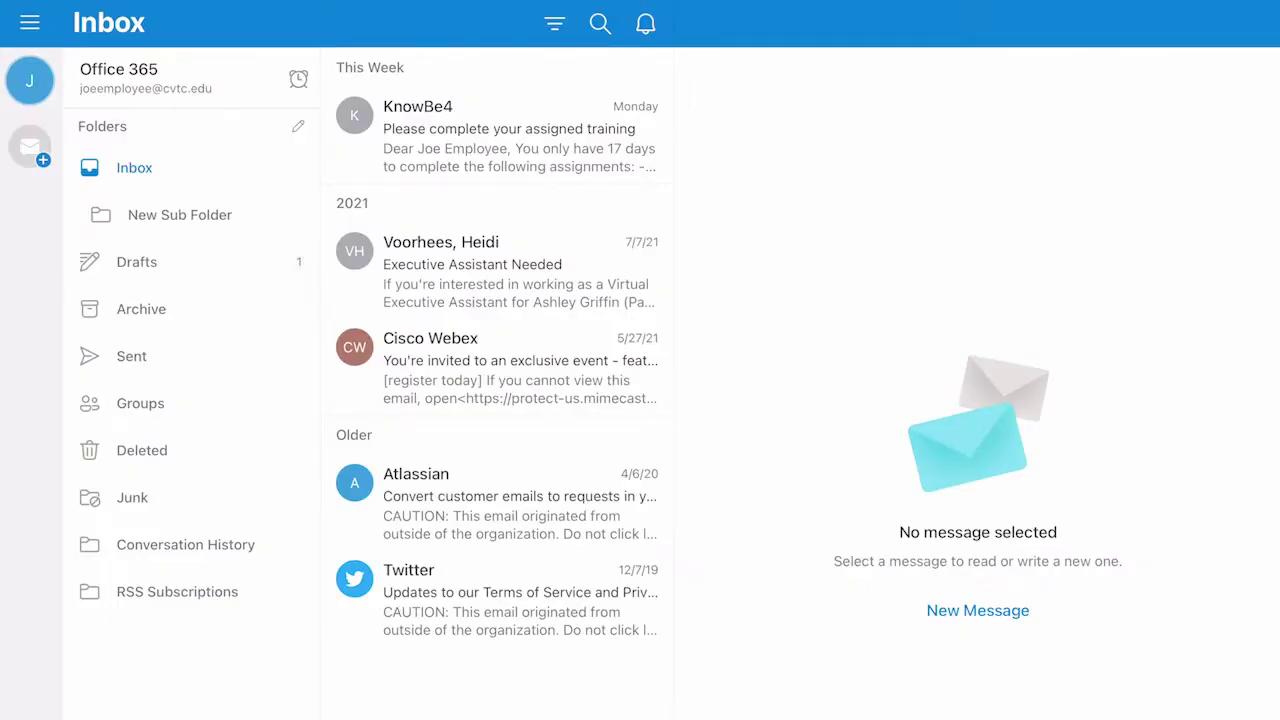
Step: In the Outlook mobile app, move the KnowBe4 training conversation to a newly created folder named "New Folder"
click(497, 136)
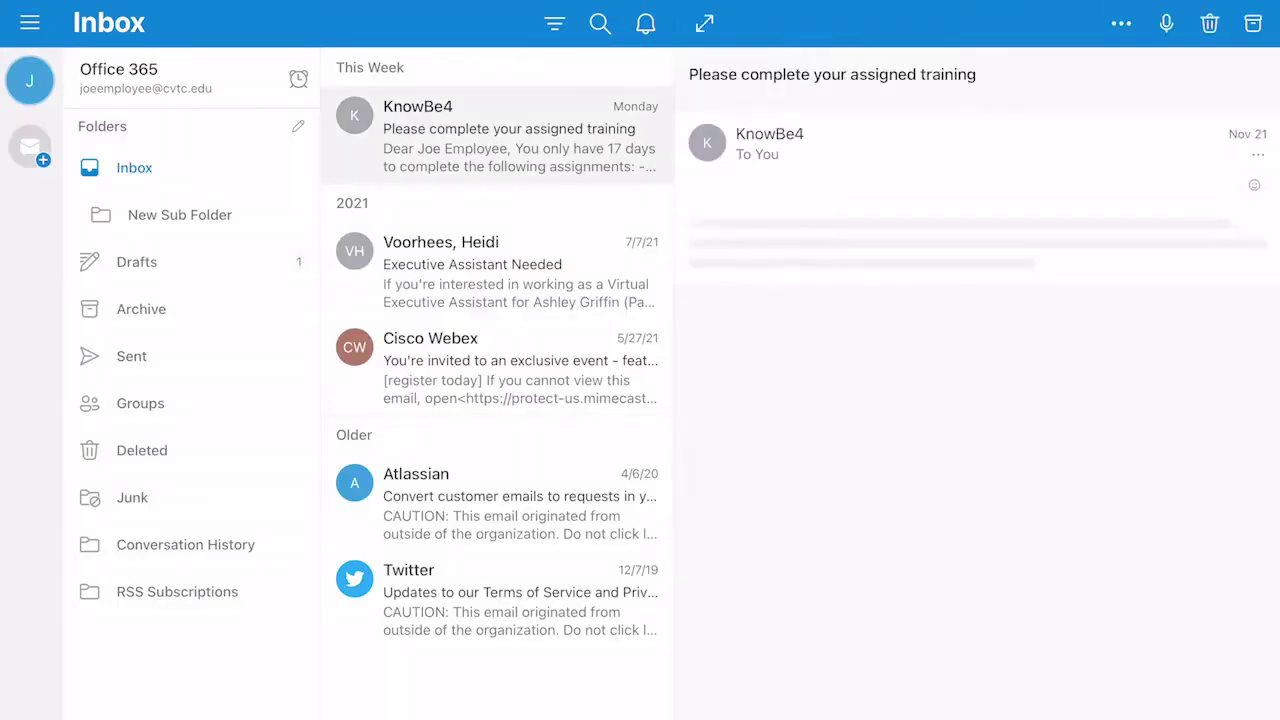
click(1121, 22)
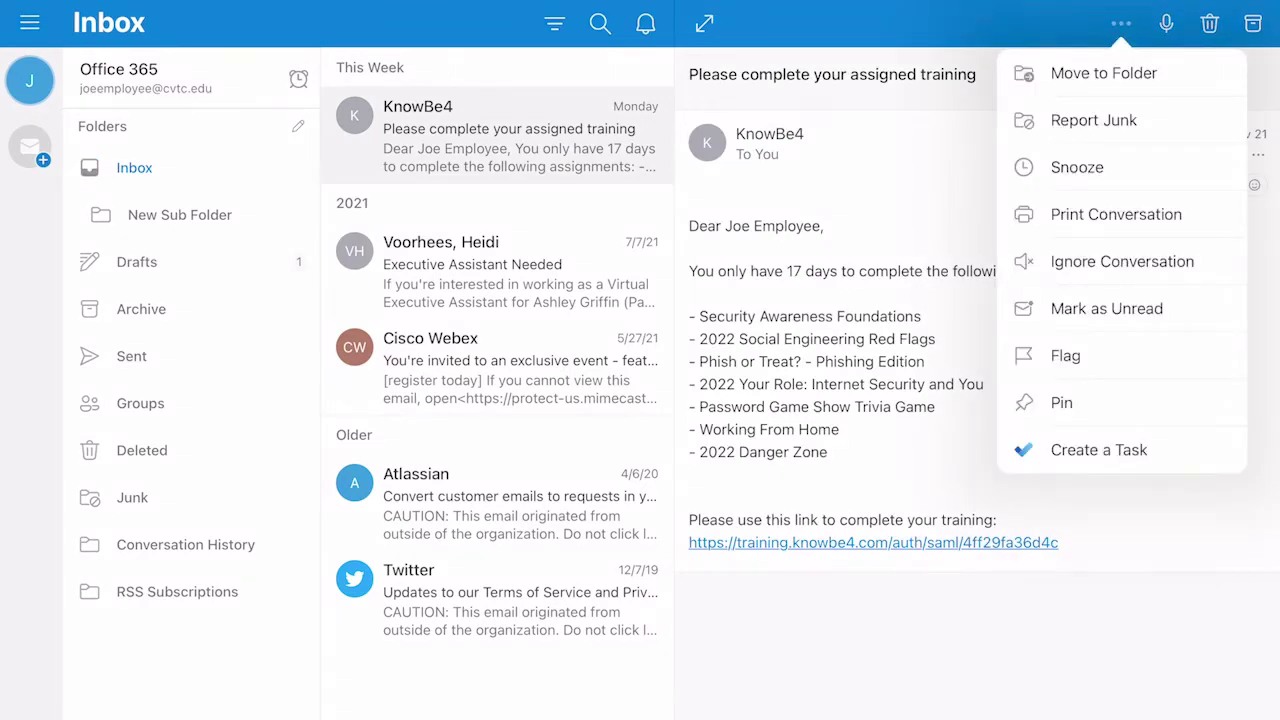
click(1104, 73)
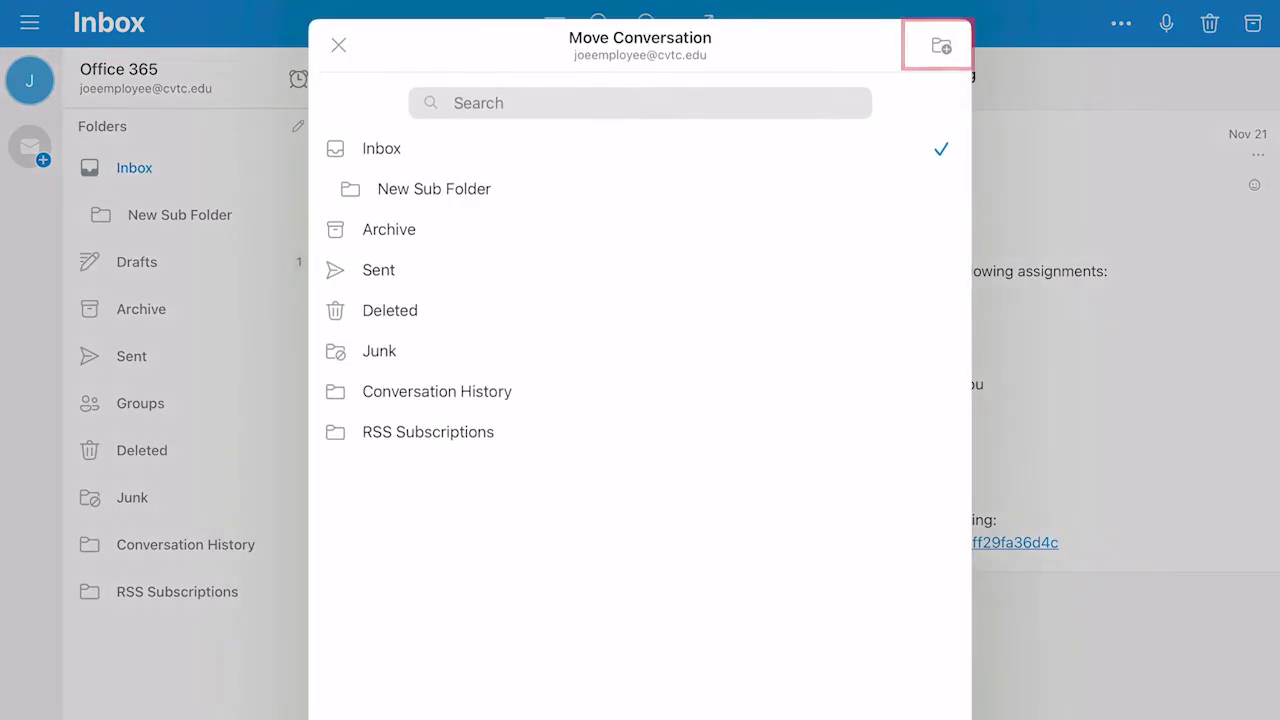
click(941, 46)
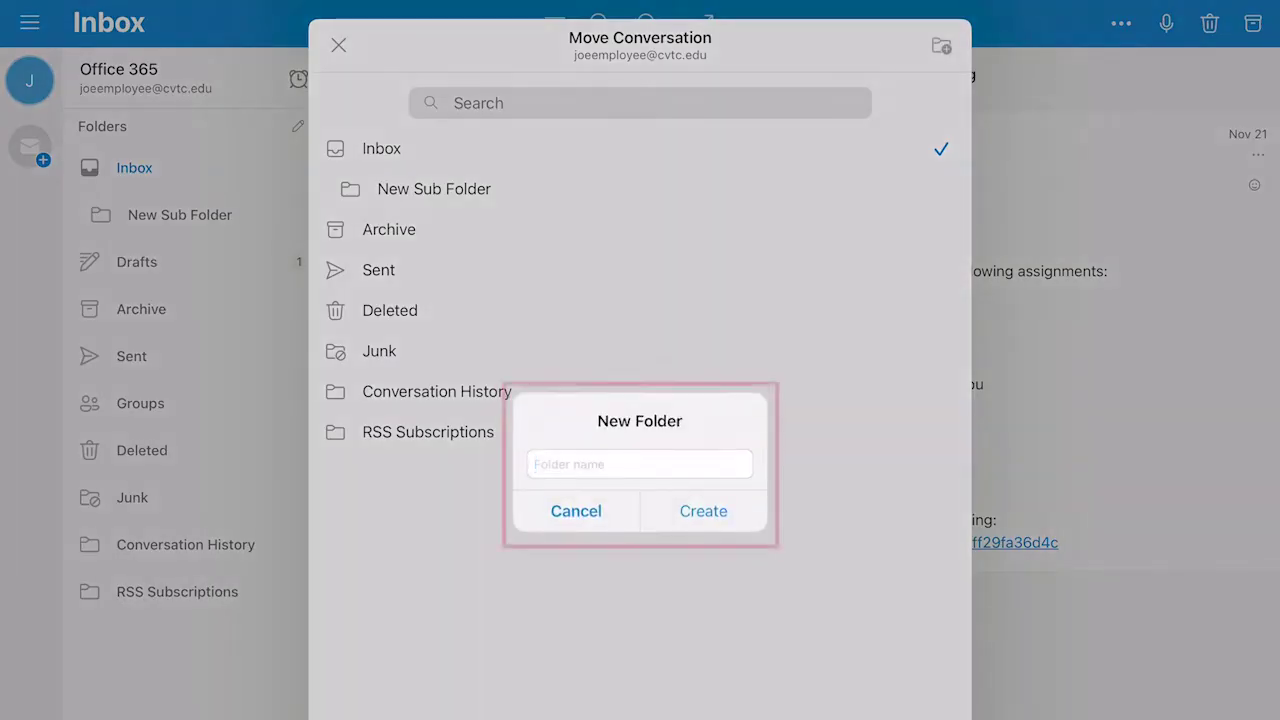
text(New Folder)
click(703, 511)
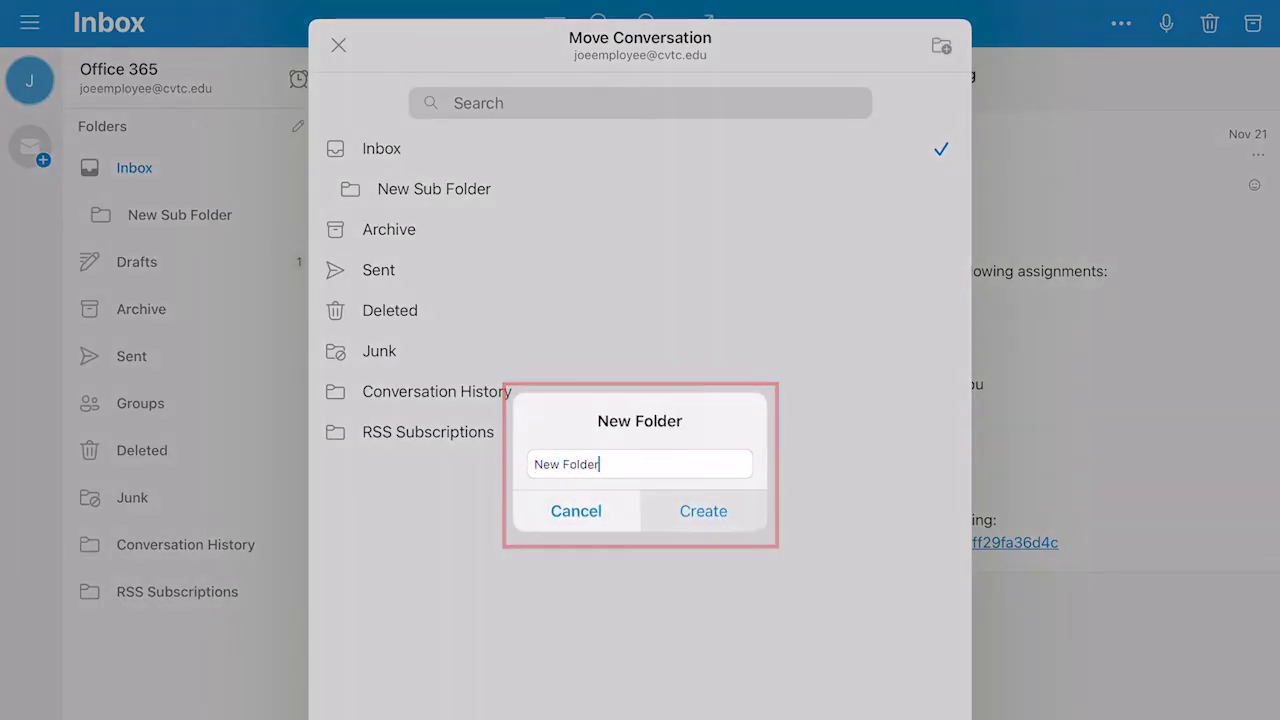
click(403, 432)
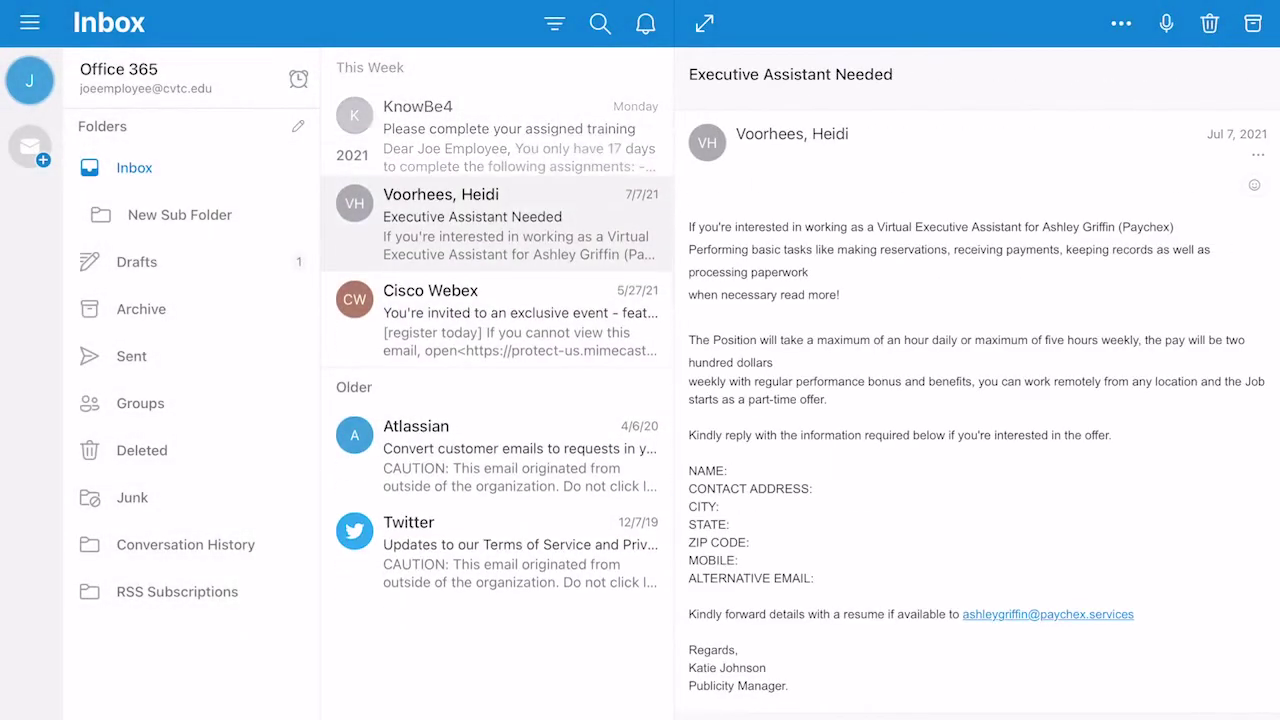
Step: In the Outlook mobile app, open the KnowBe4 email in New Sub Folder and start moving it to another folder
click(180, 215)
click(500, 135)
click(1120, 23)
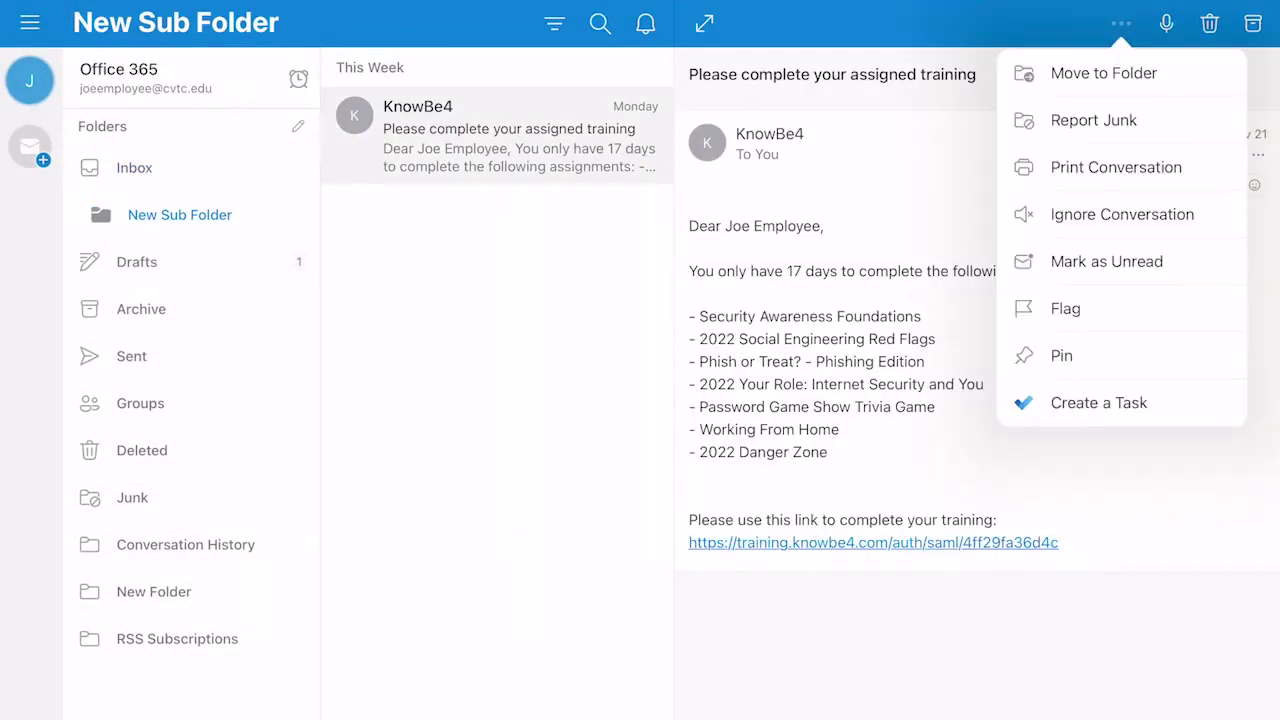
click(1103, 73)
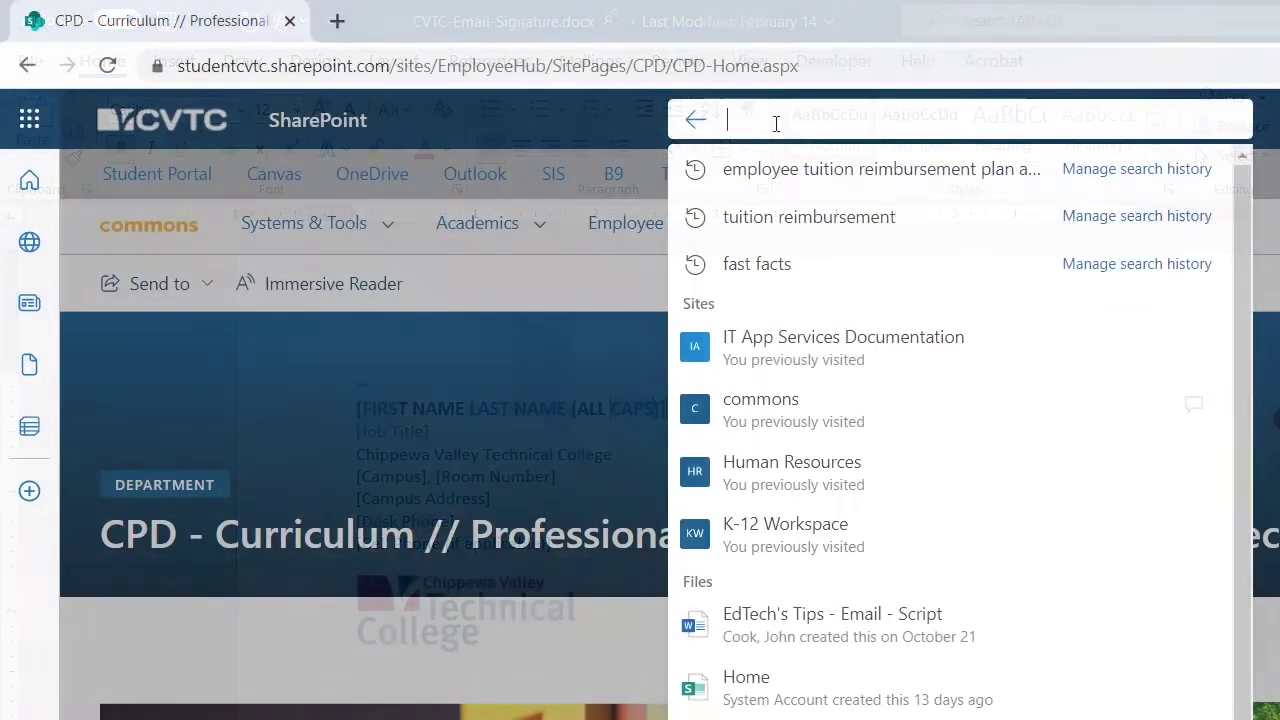
Step: Switch to the CVTC SharePoint site and search it for "email signature"
text(email signature)
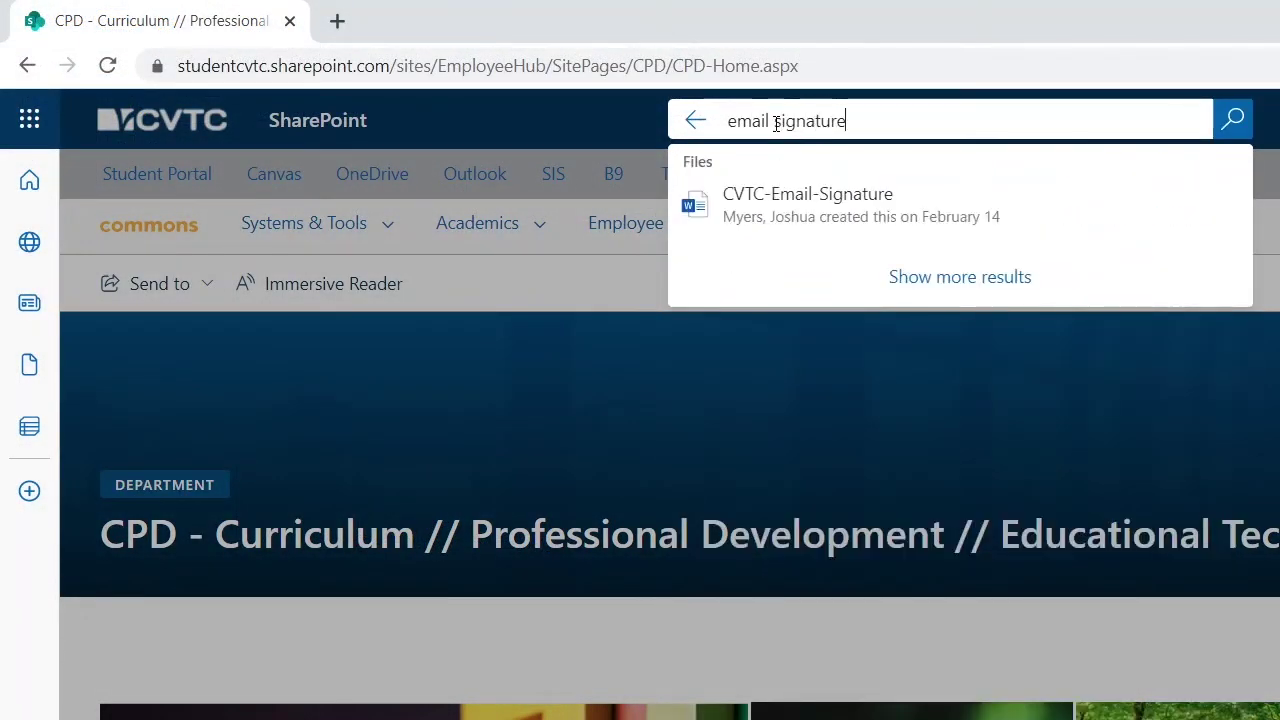
key(Return)
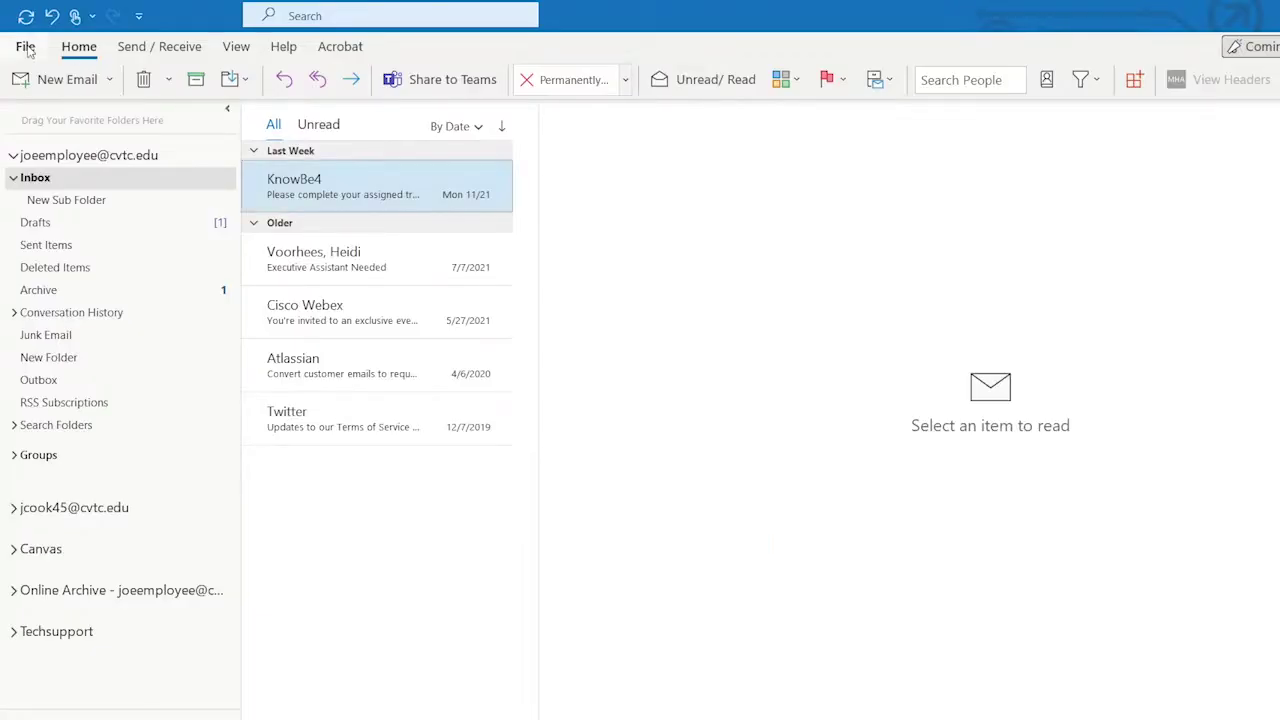
Step: In desktop Outlook, create a new email signature named "New Message" from the mail options
click(30, 50)
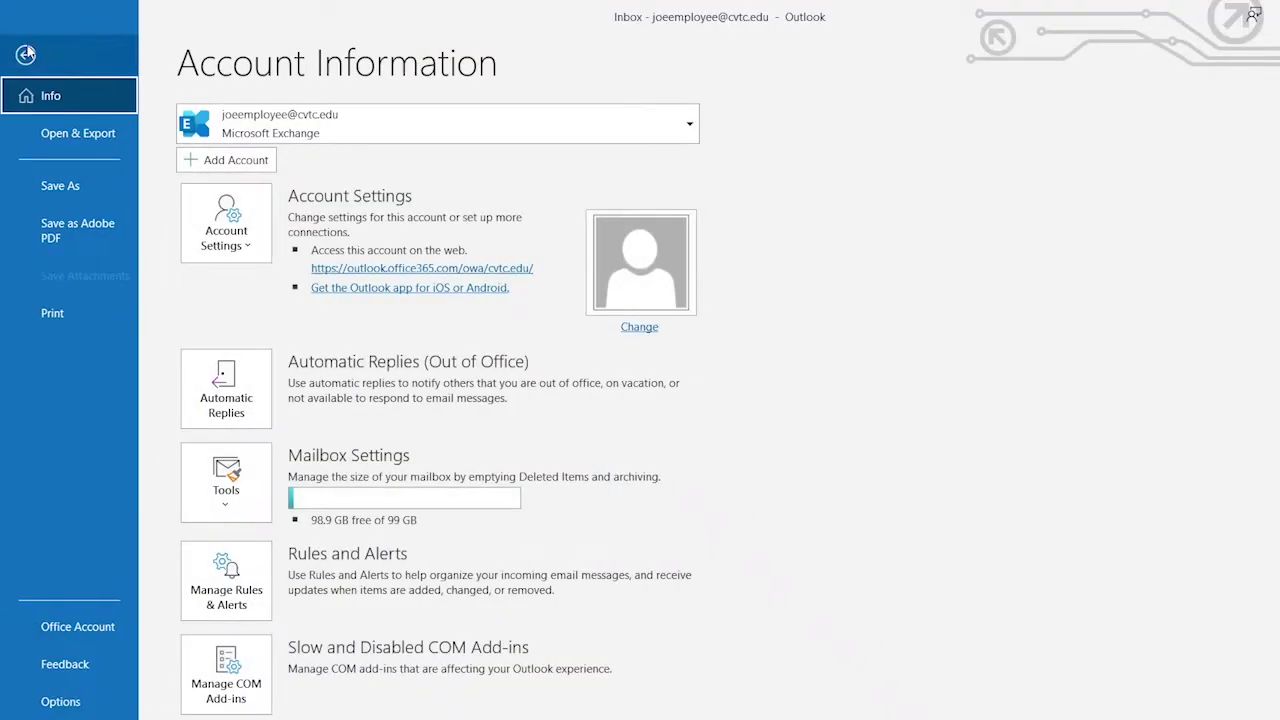
click(62, 702)
click(395, 143)
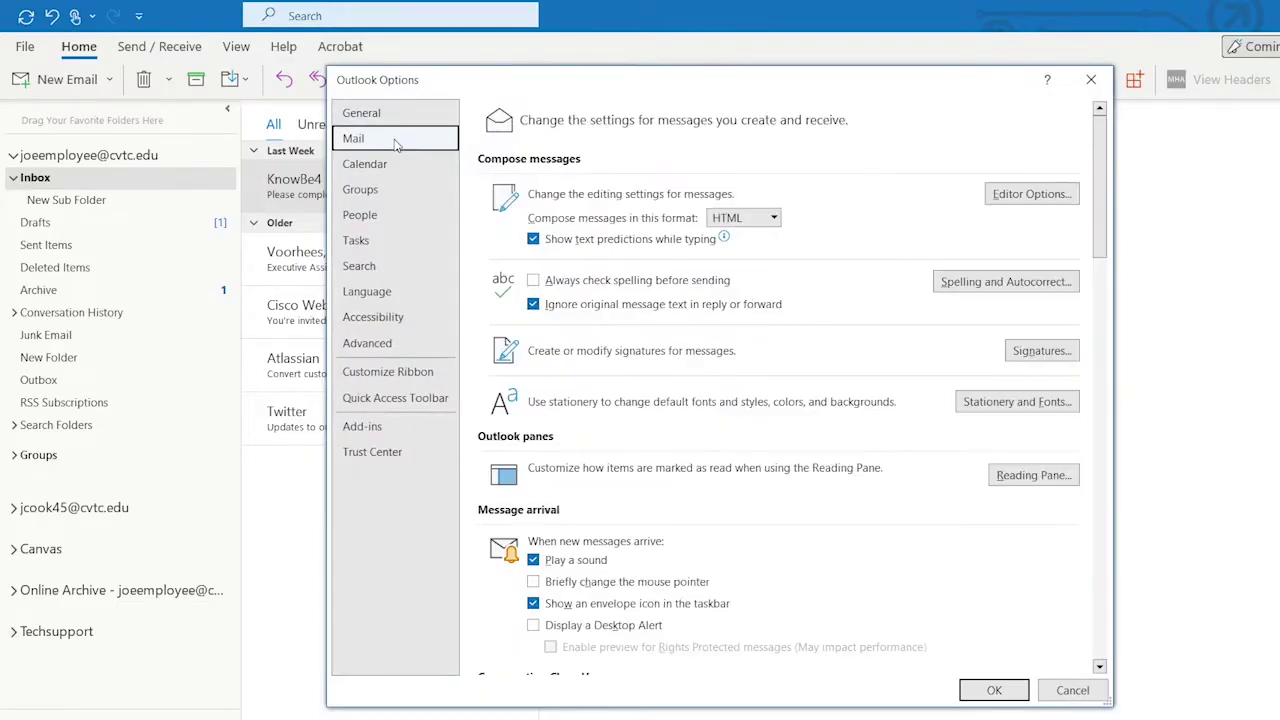
click(1030, 349)
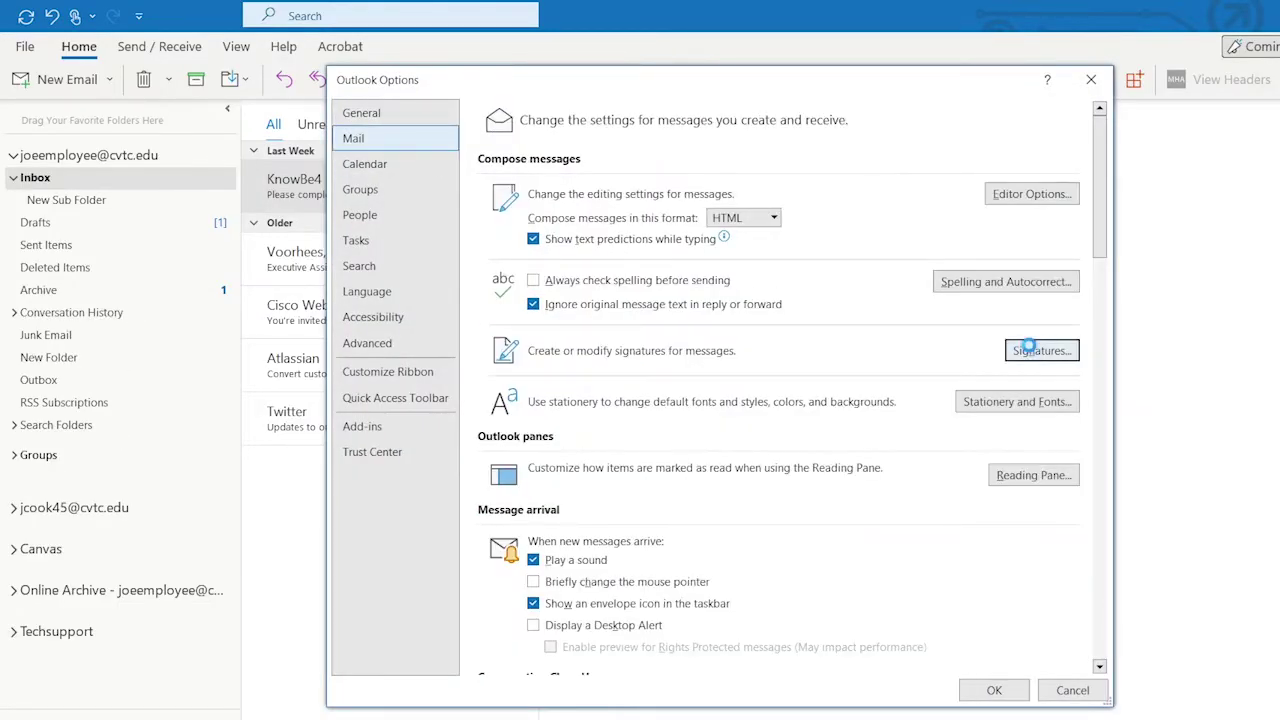
click(525, 311)
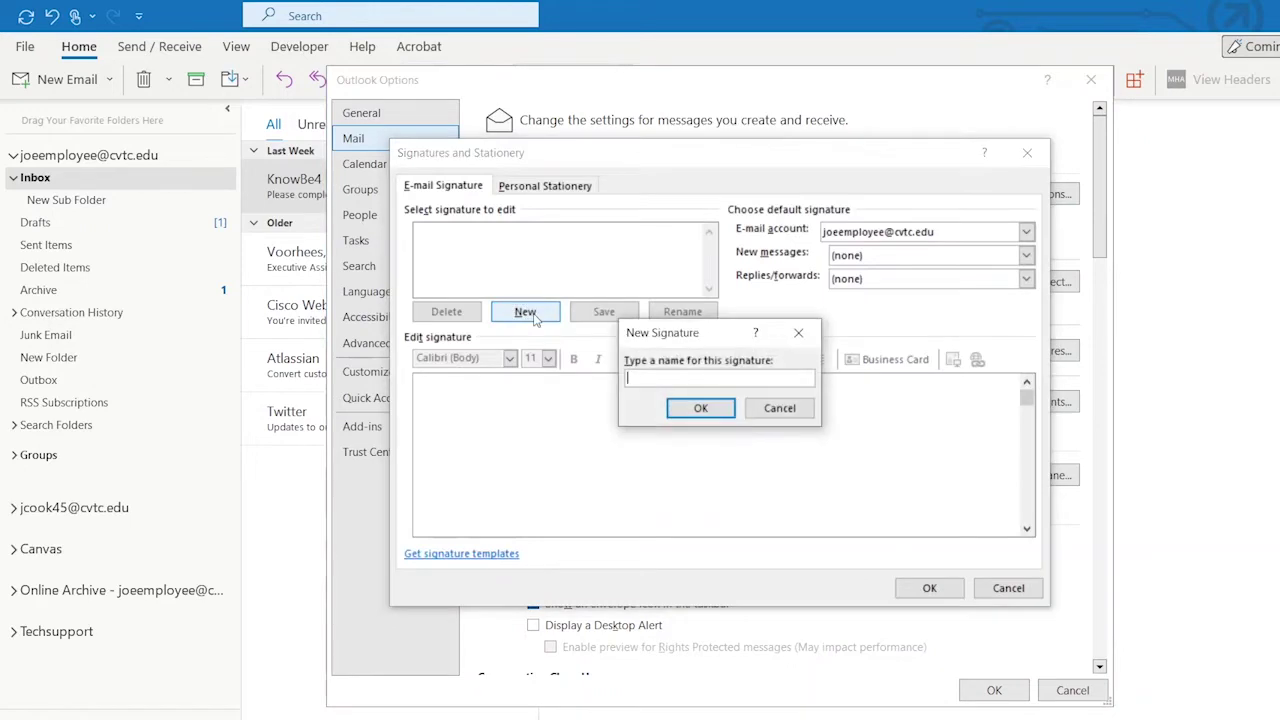
text(New Message)
click(700, 408)
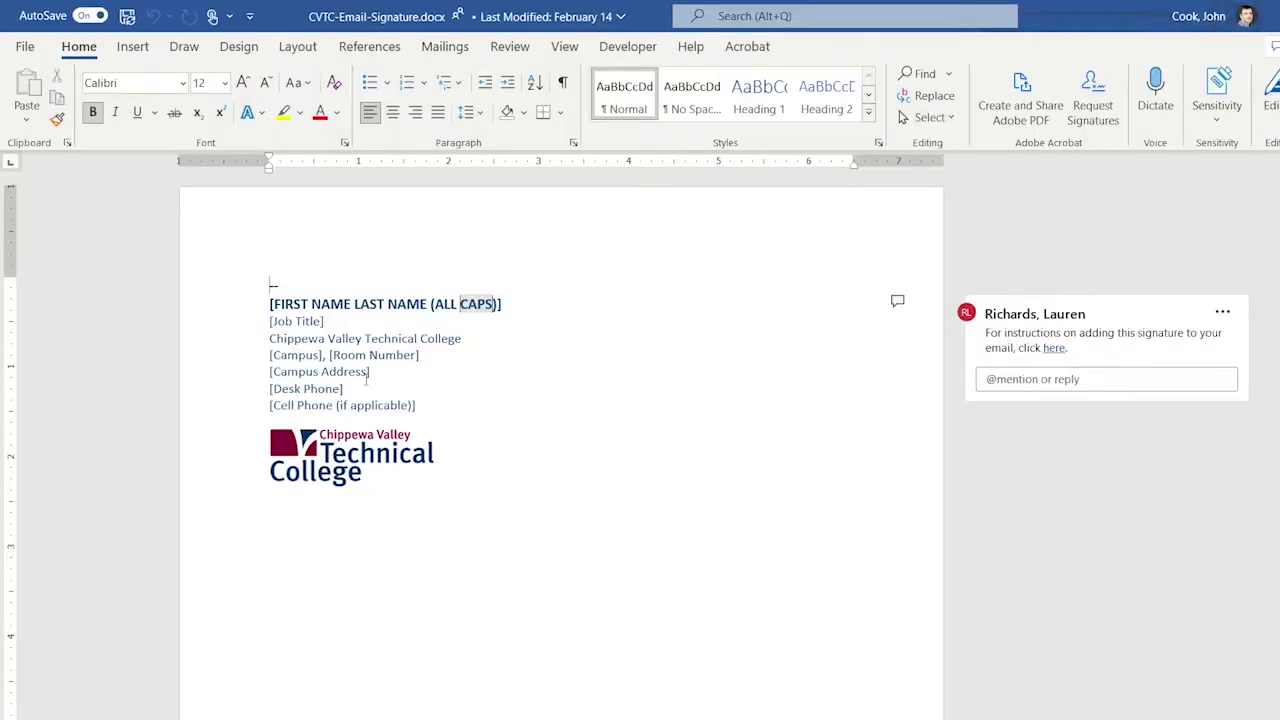
Step: Copy the whole signature template with logo from CVTC-Email-Signature.docx in Word and paste it into Outlook's New Message signature
drag(269, 285, 473, 473)
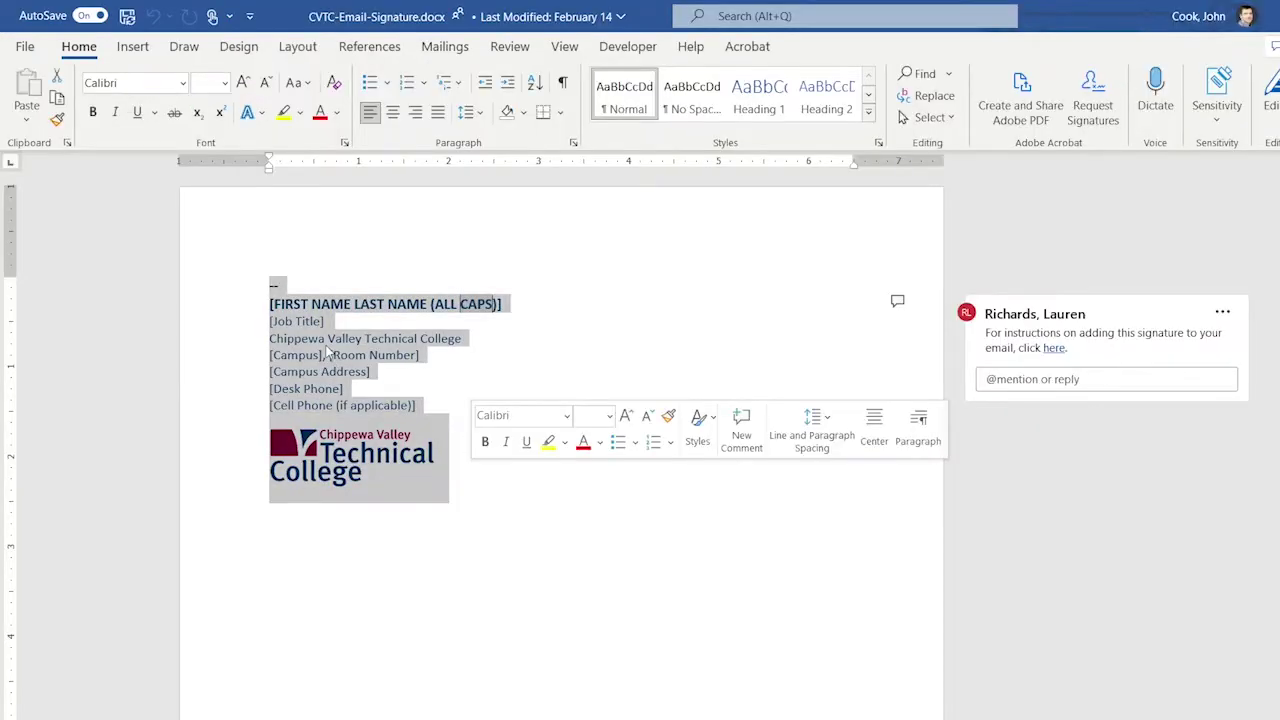
right_click(328, 352)
click(333, 440)
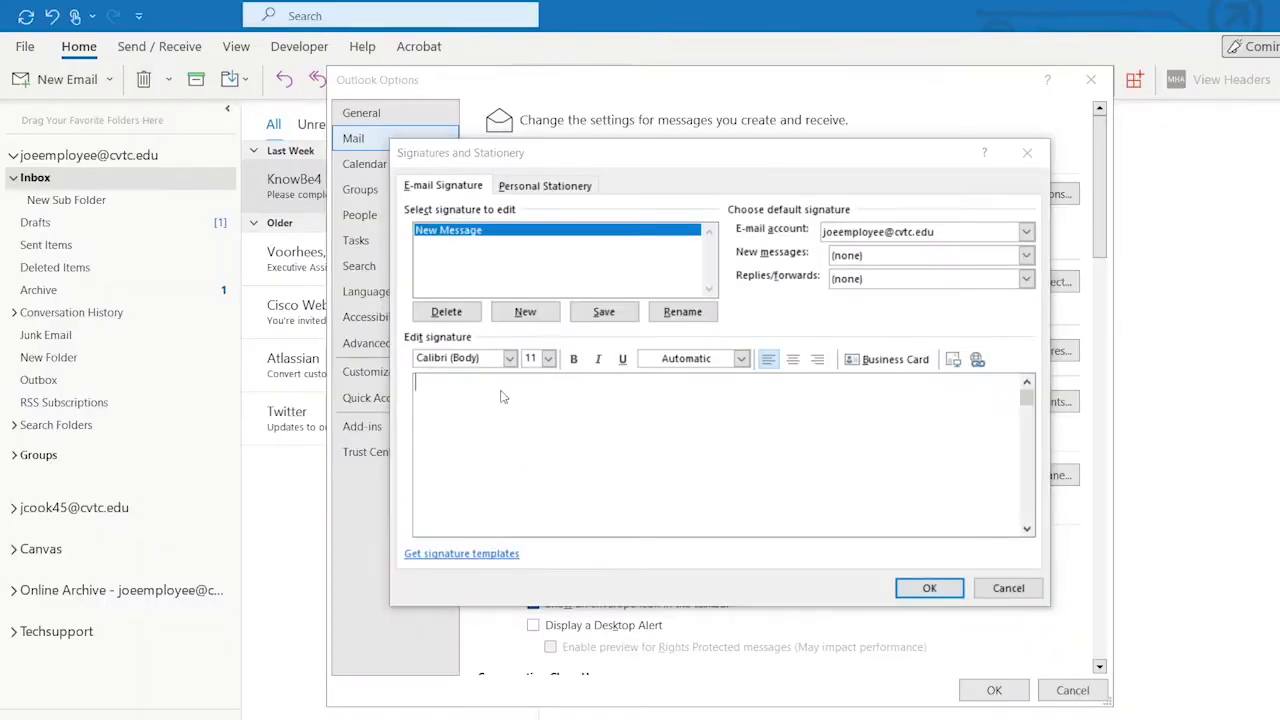
right_click(503, 397)
click(547, 486)
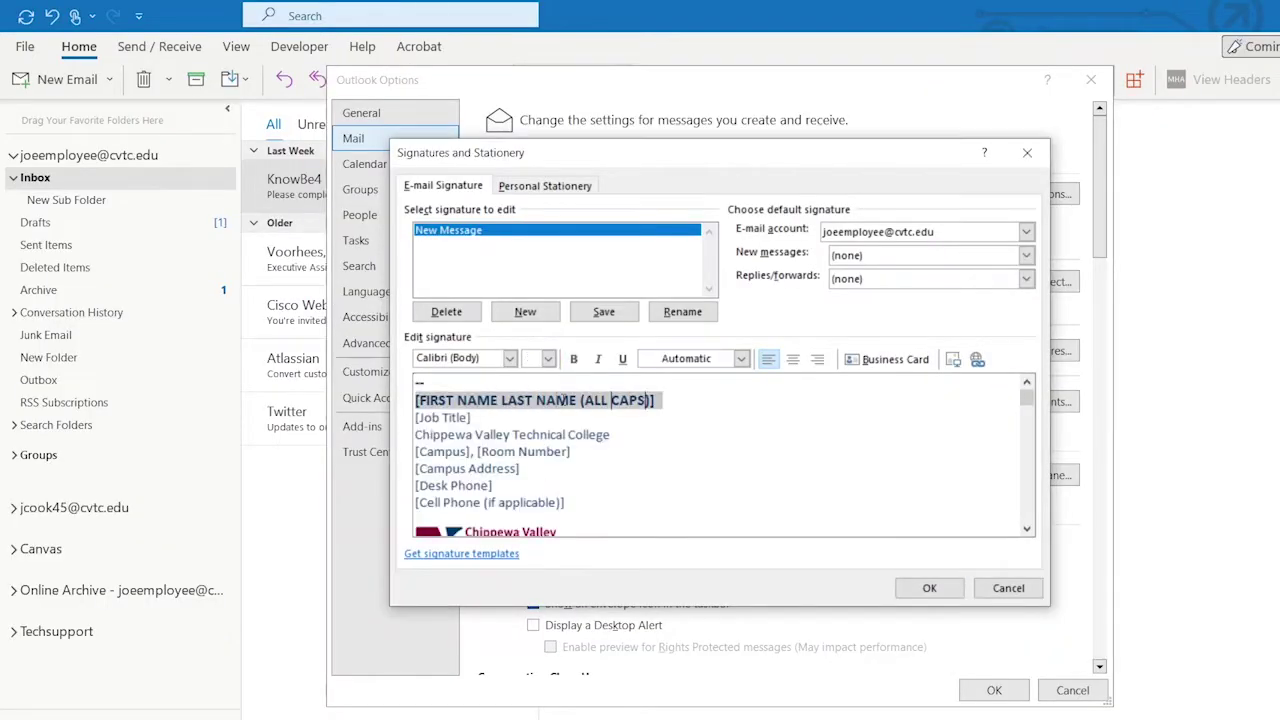
Step: Replace the first and last name placeholder in the New Message signature with the employee's full name in all caps
key(BackSpace)
text(JOE EMPLO)
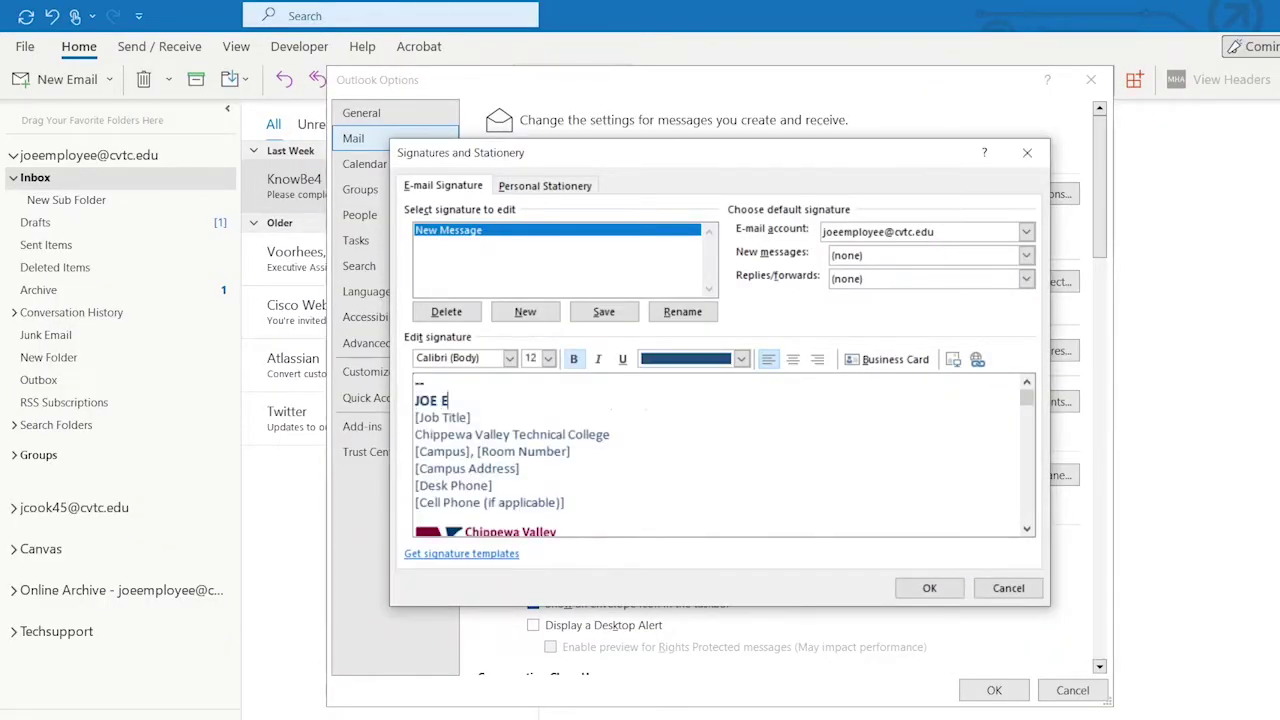
text(YEE)
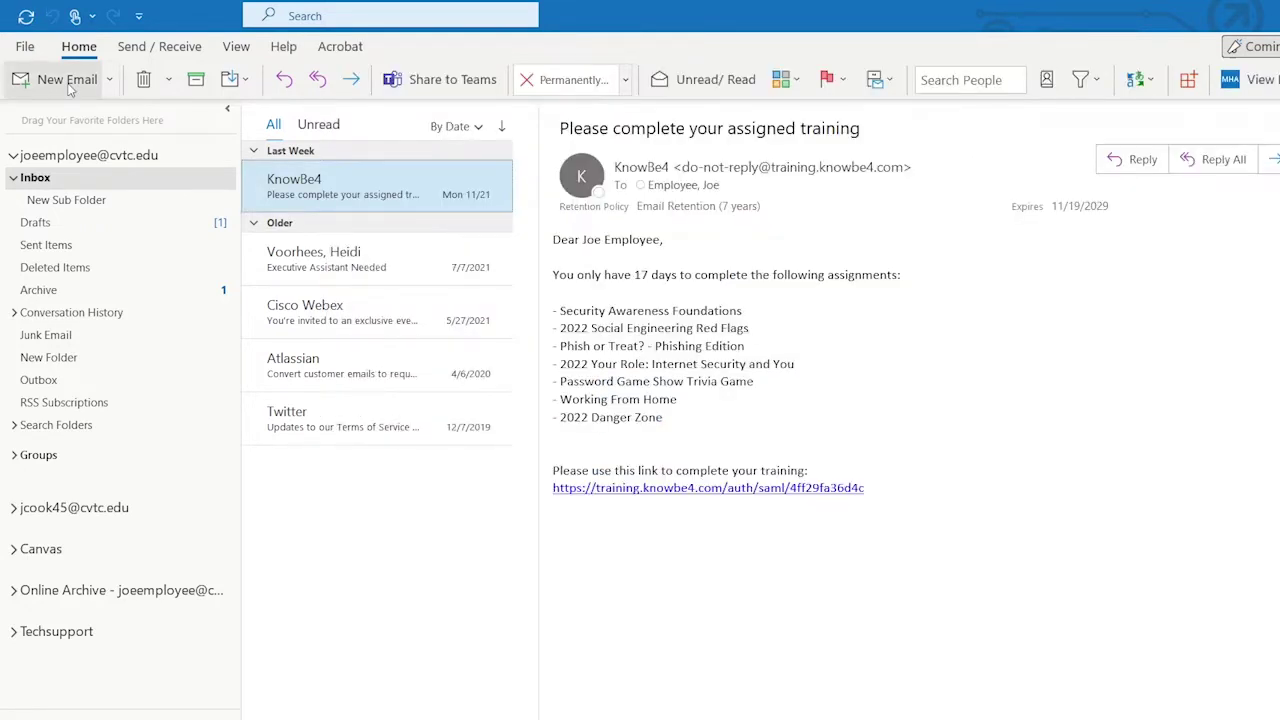
Step: Start a new email and insert the New Message signature into it
click(69, 86)
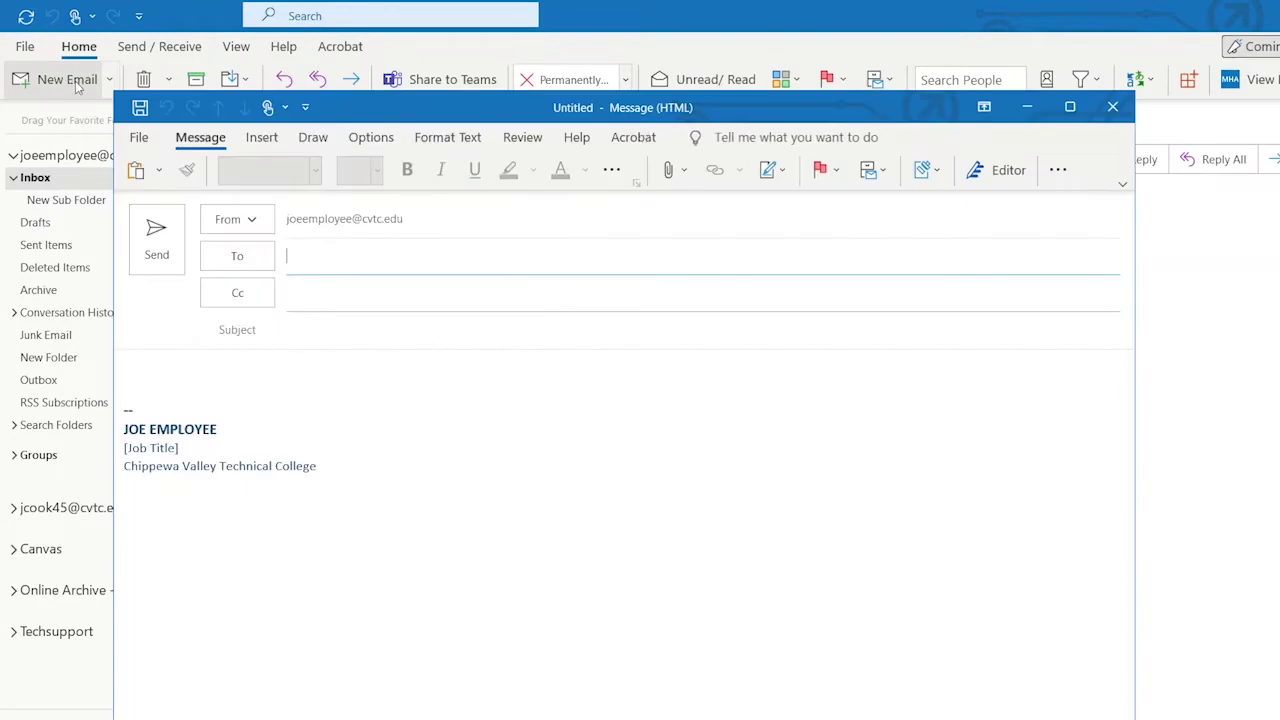
click(272, 138)
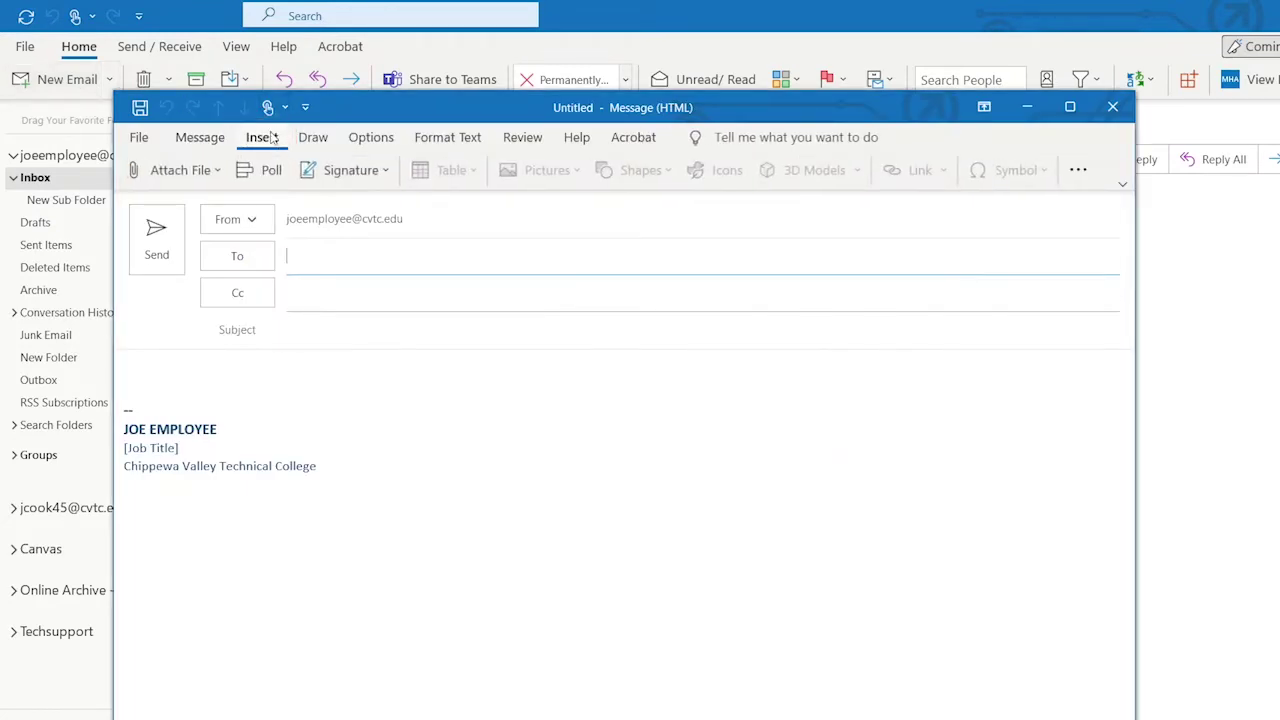
click(386, 178)
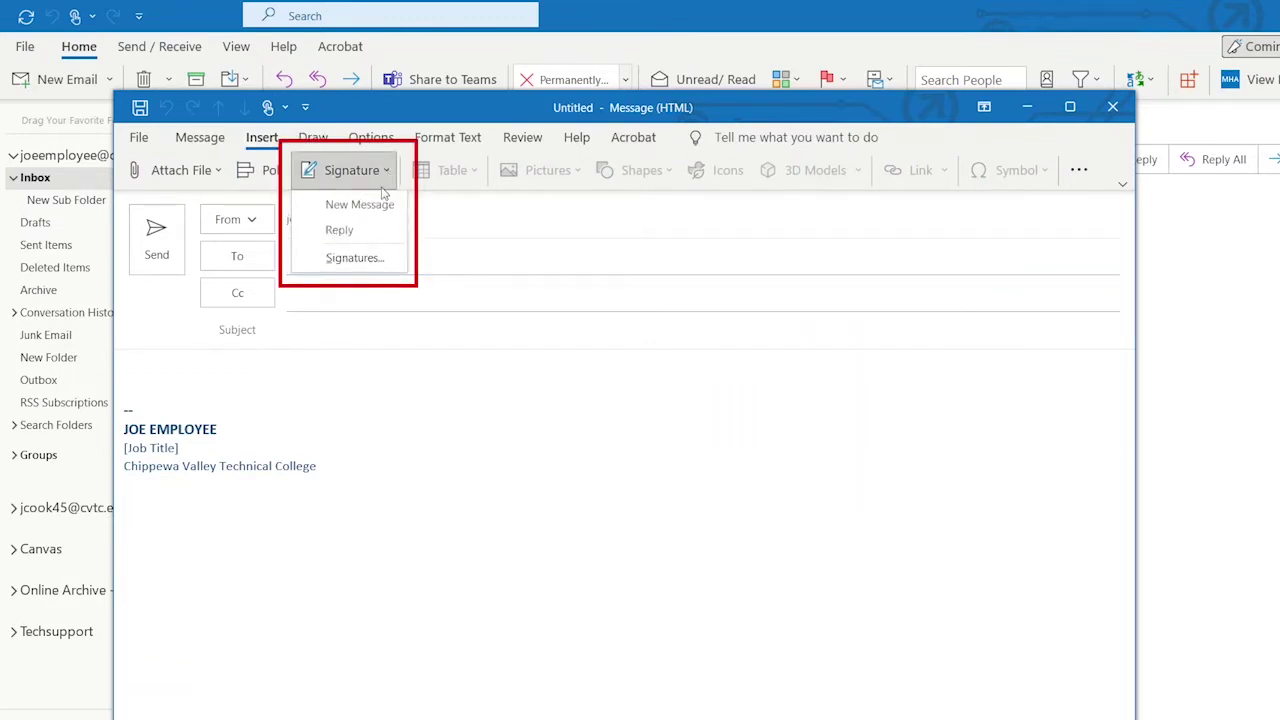
click(379, 207)
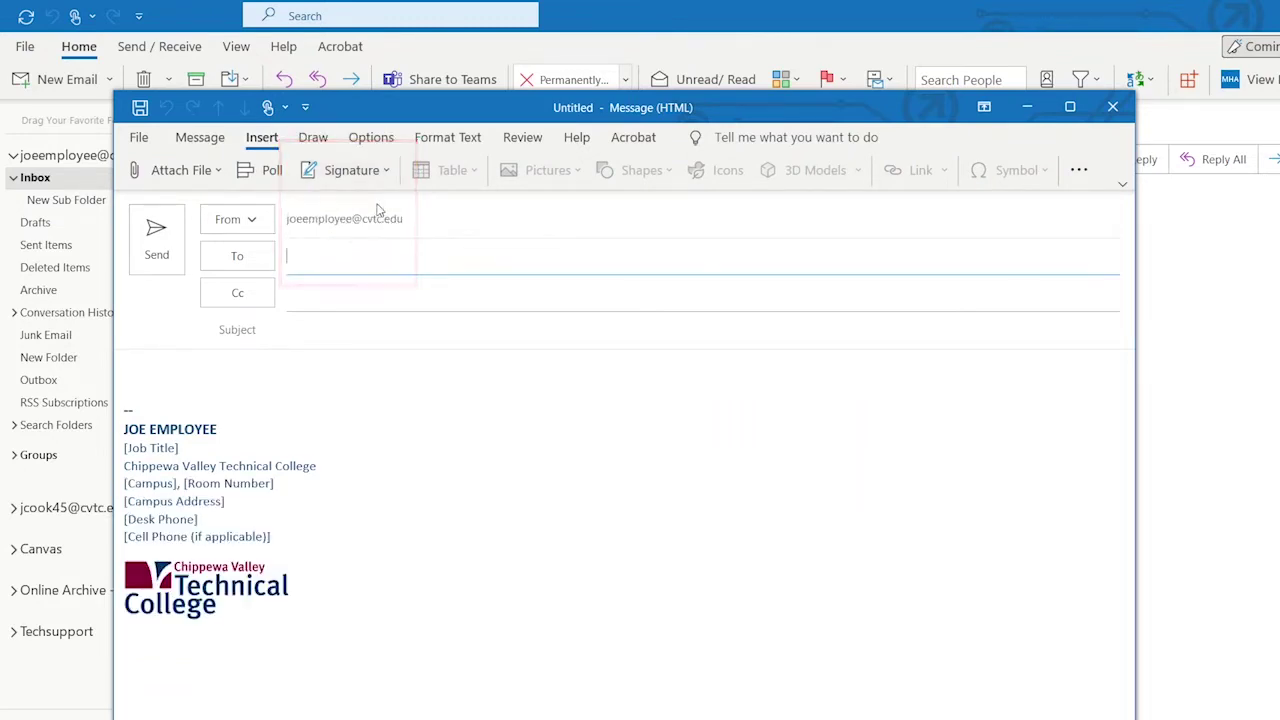
Step: Set the default signature to New Message for new messages and to Reply for replies and forwards, and save the settings
click(387, 168)
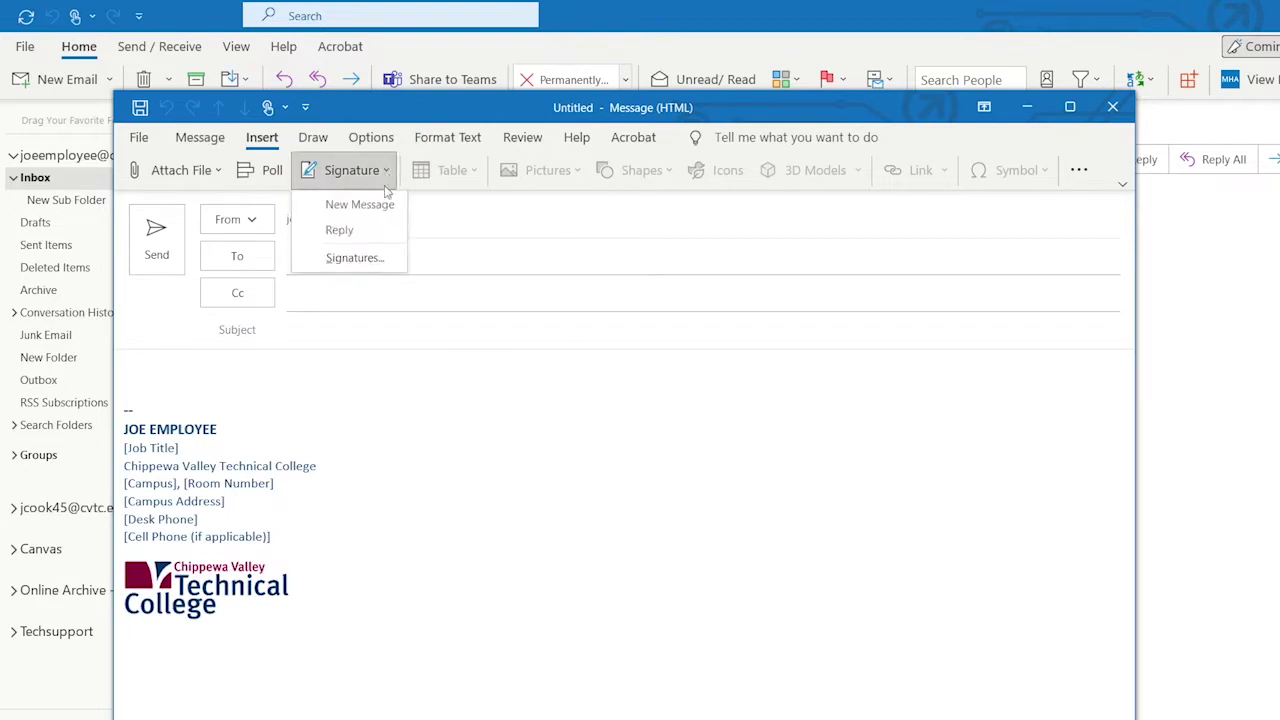
click(383, 259)
click(930, 284)
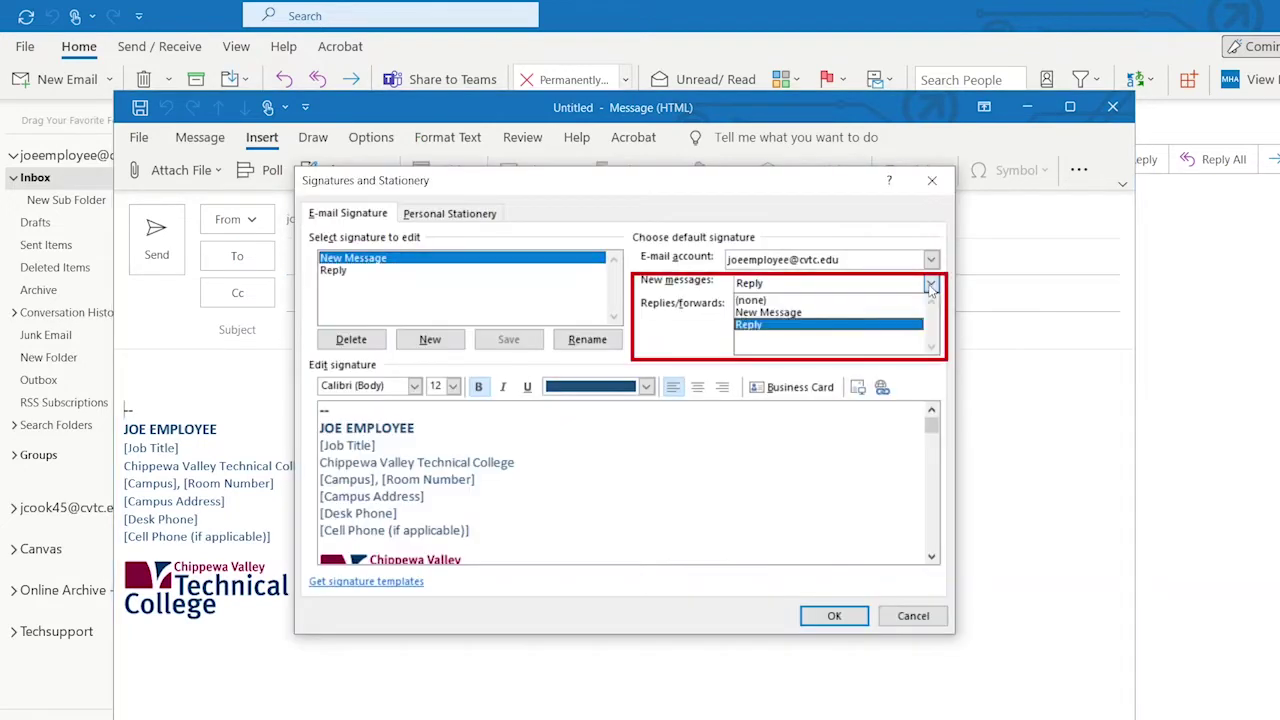
click(824, 313)
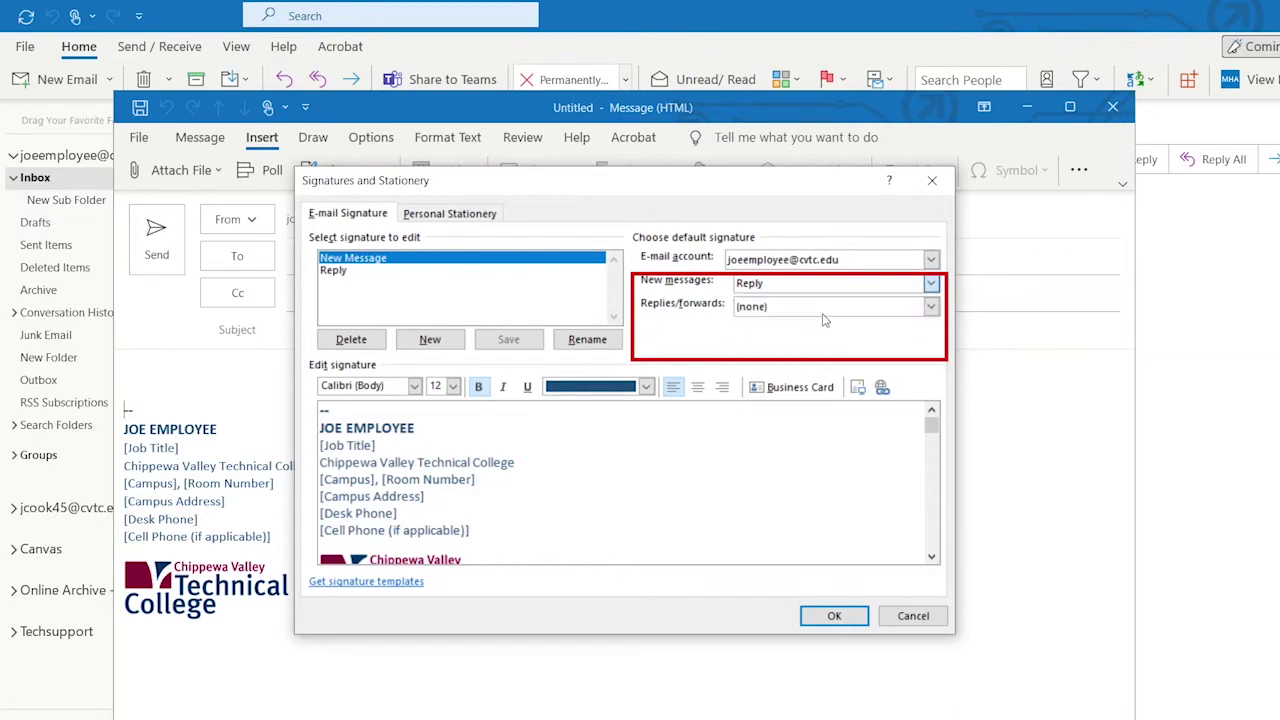
click(930, 307)
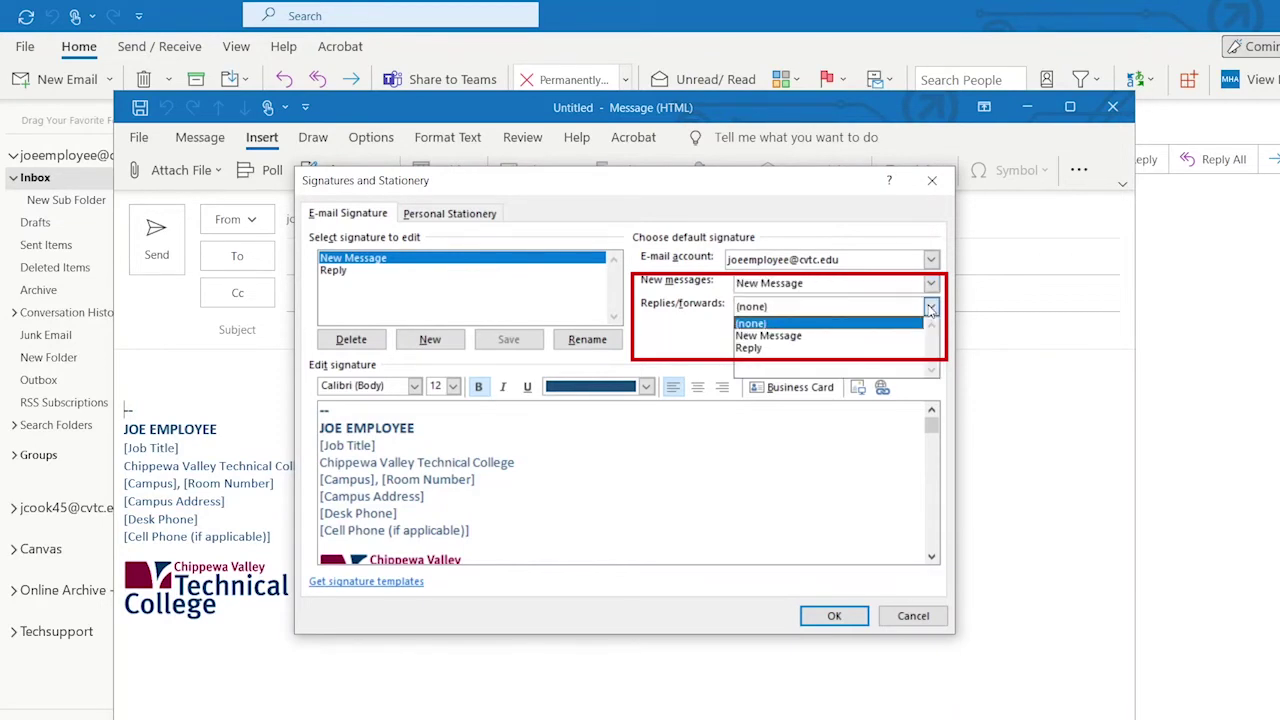
click(786, 348)
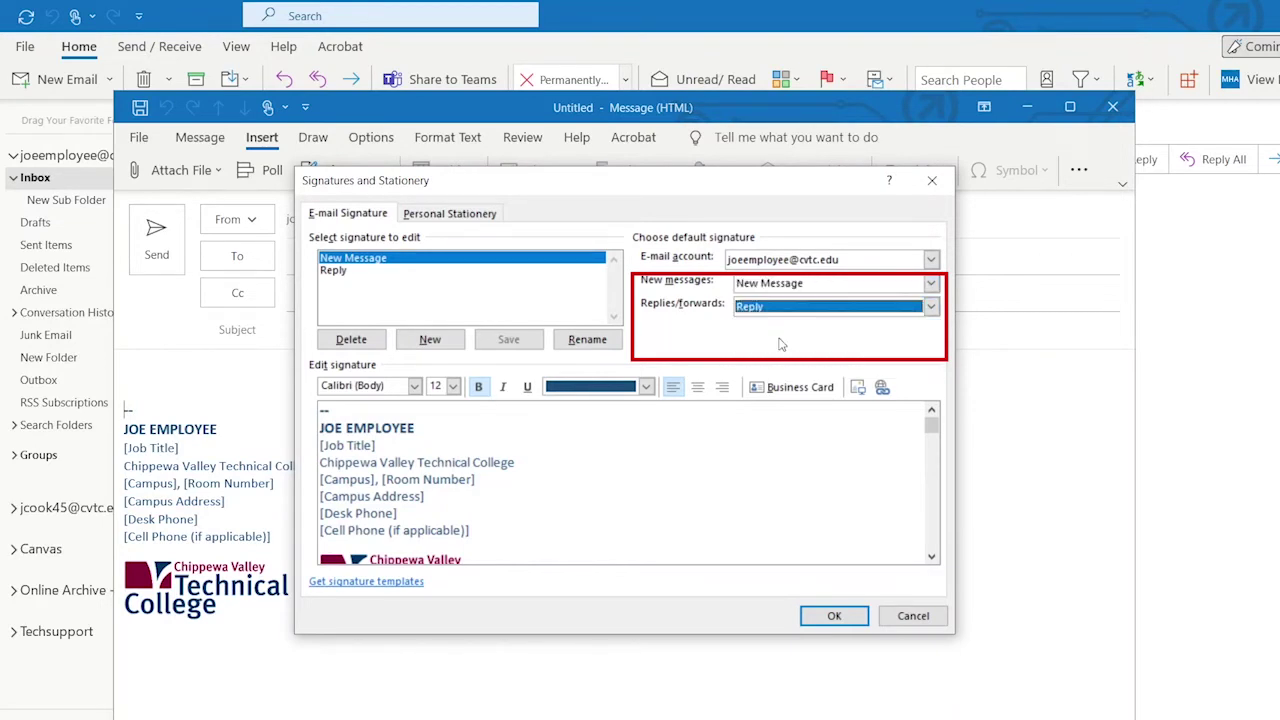
click(833, 616)
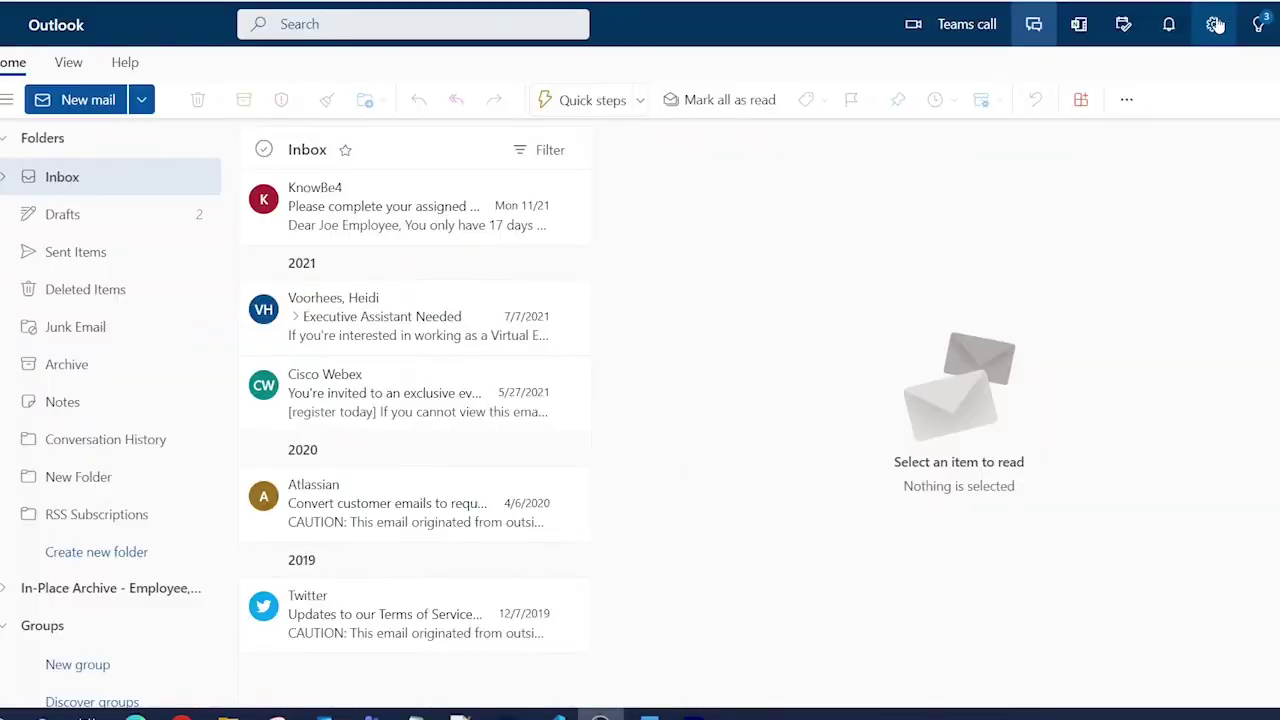
Step: In Outlook on the web, open the Compose and reply mail settings and paste the copied signature into the email signature editor
click(1215, 24)
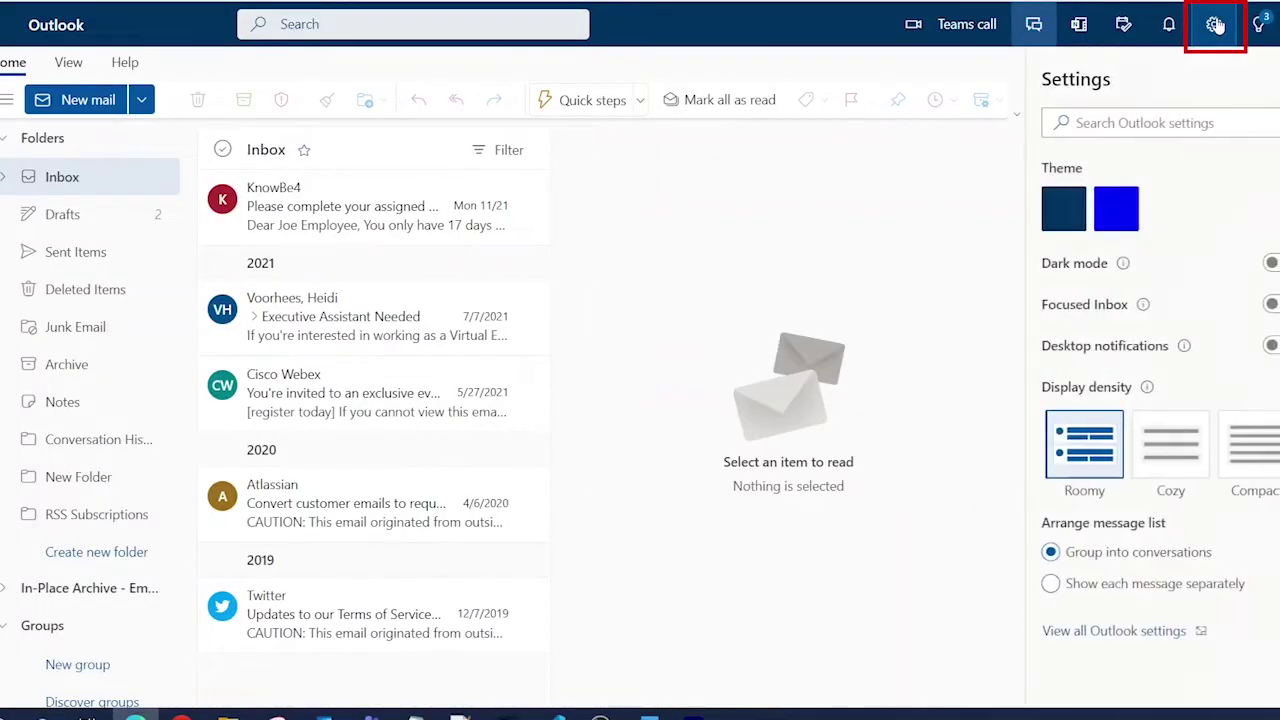
click(1145, 630)
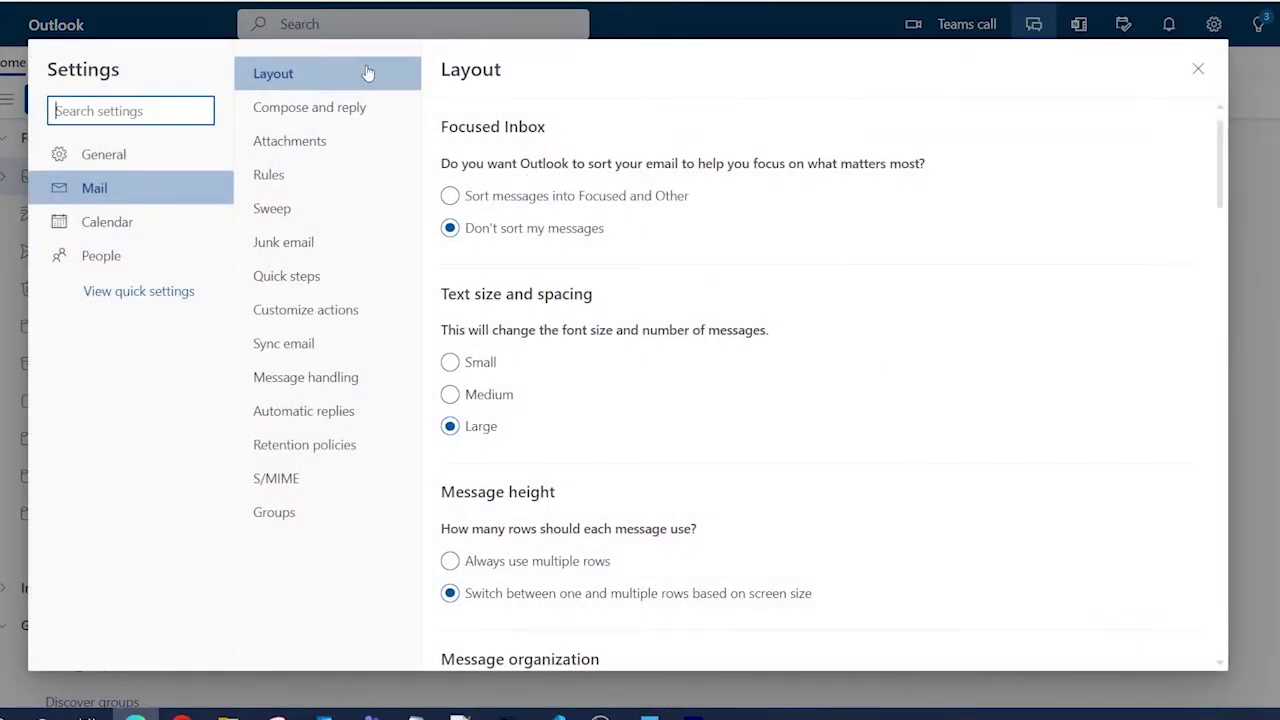
click(316, 114)
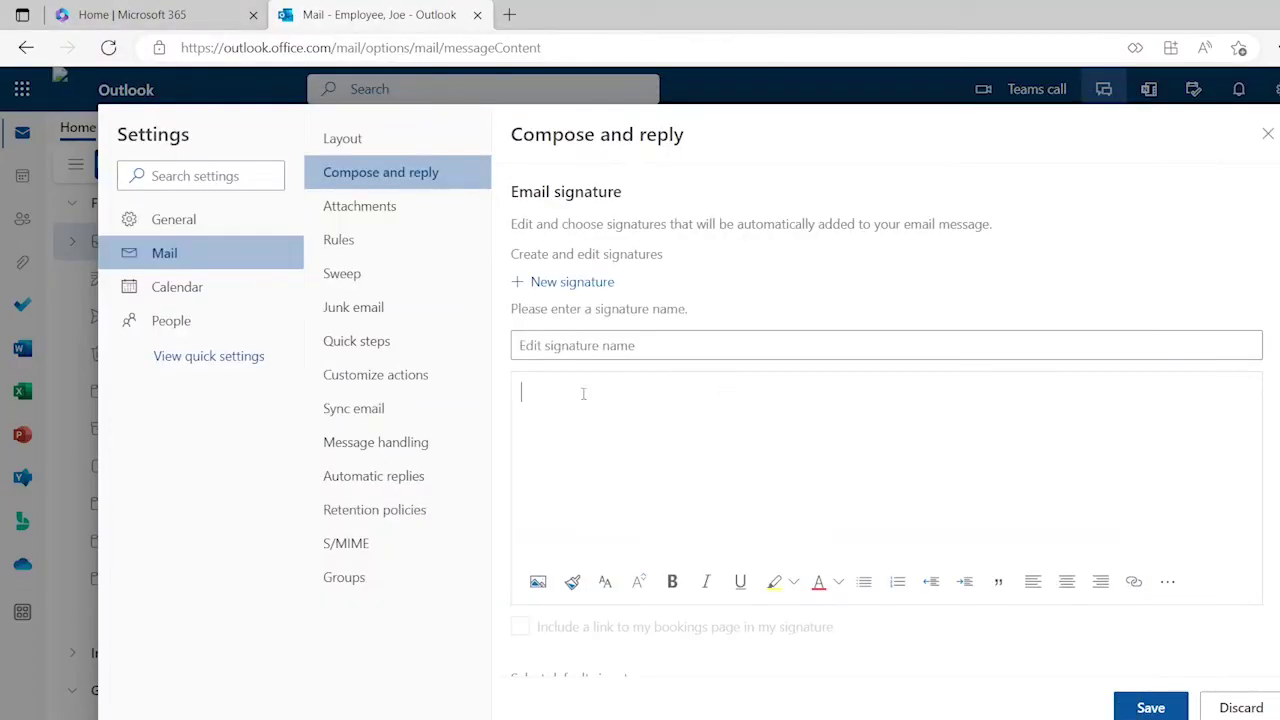
right_click(493, 332)
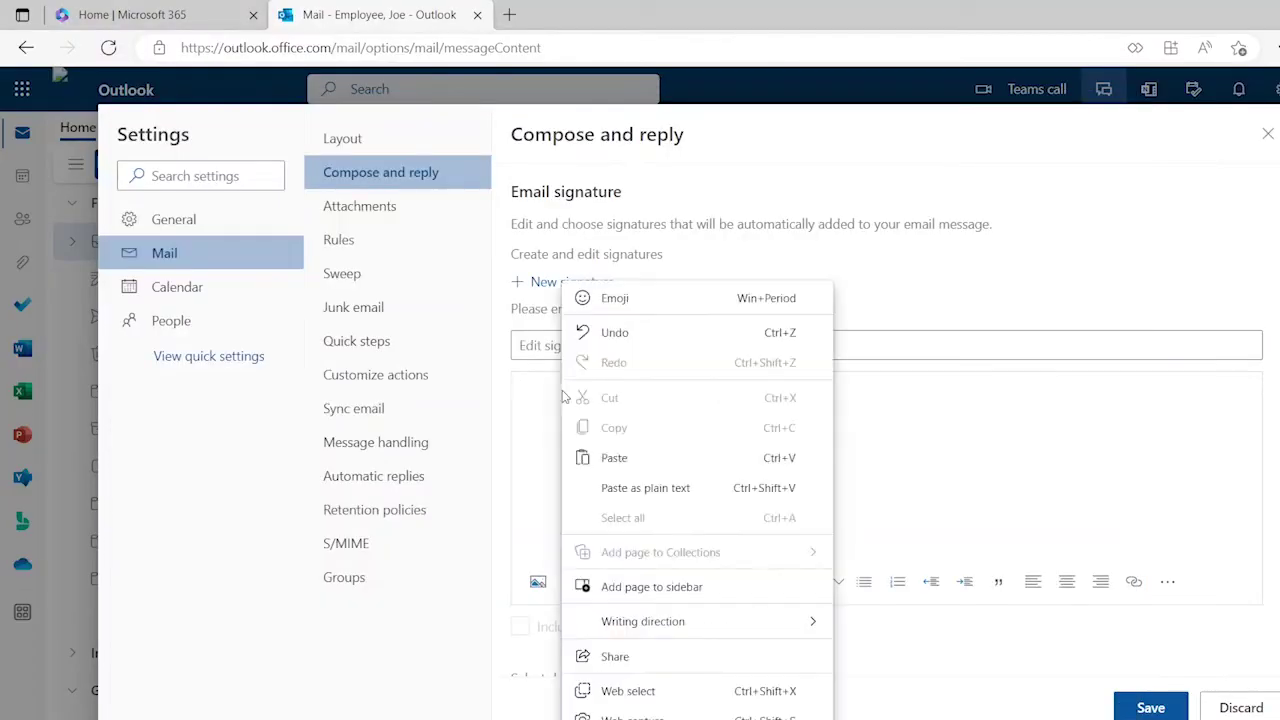
click(600, 458)
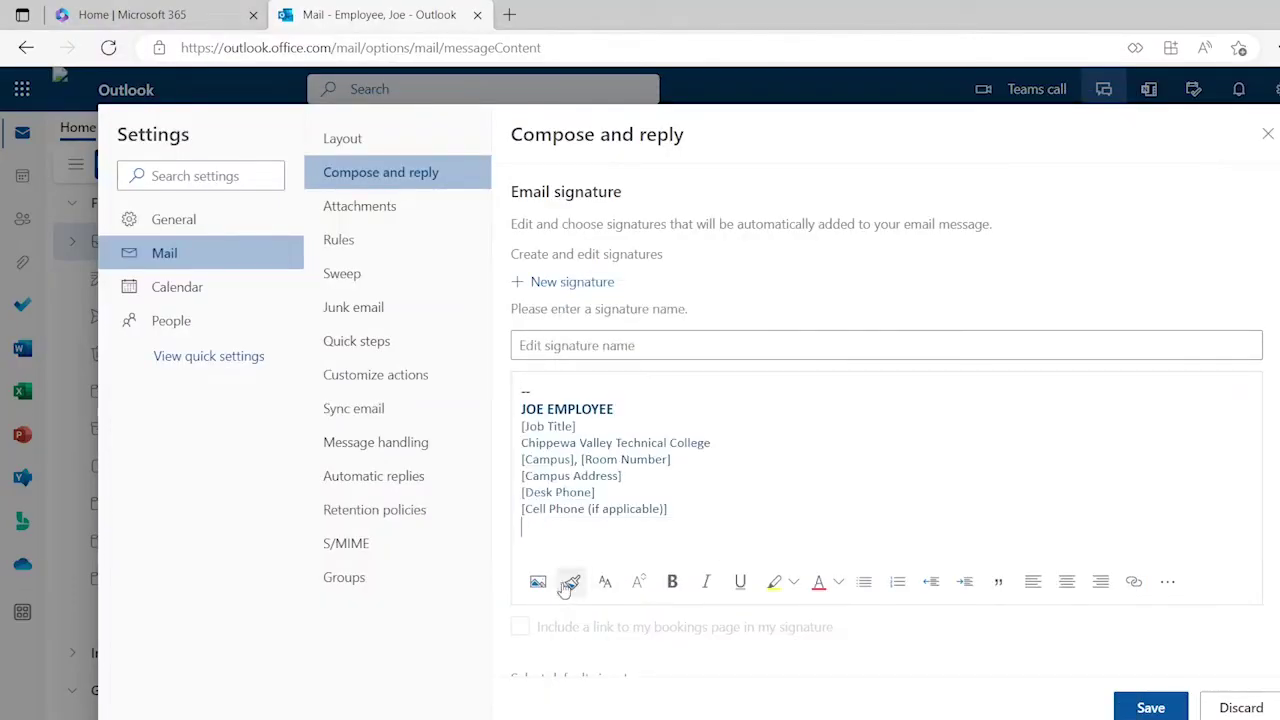
Step: Switch to the untitled desktop Outlook message, copy the Chippewa Valley Technical College logo from its signature, and minimize the message
click(486, 688)
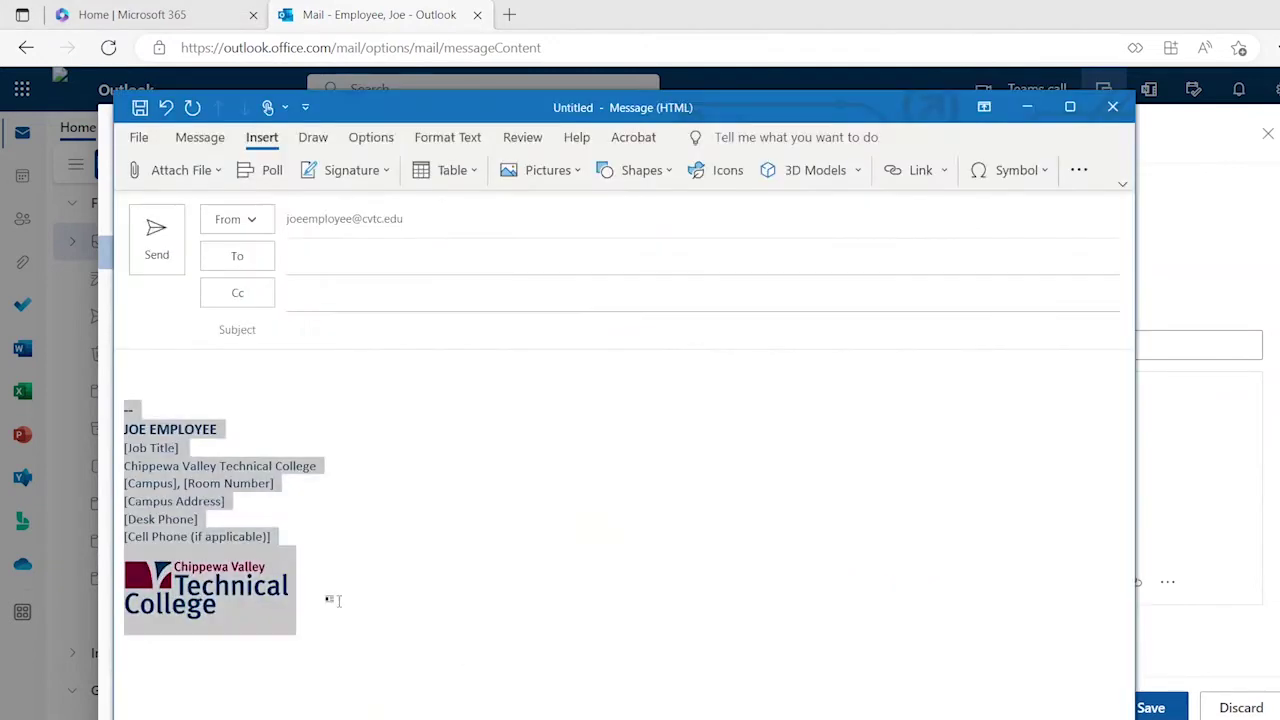
click(301, 637)
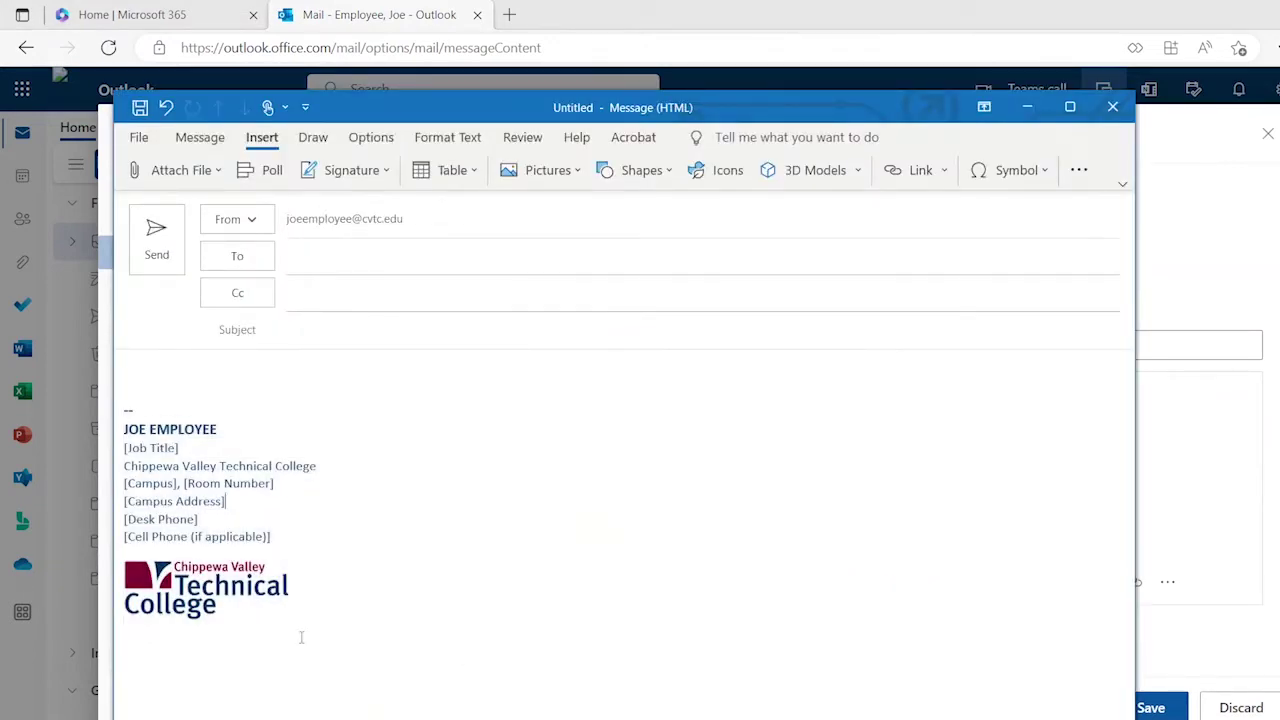
click(244, 582)
right_click(245, 584)
click(283, 165)
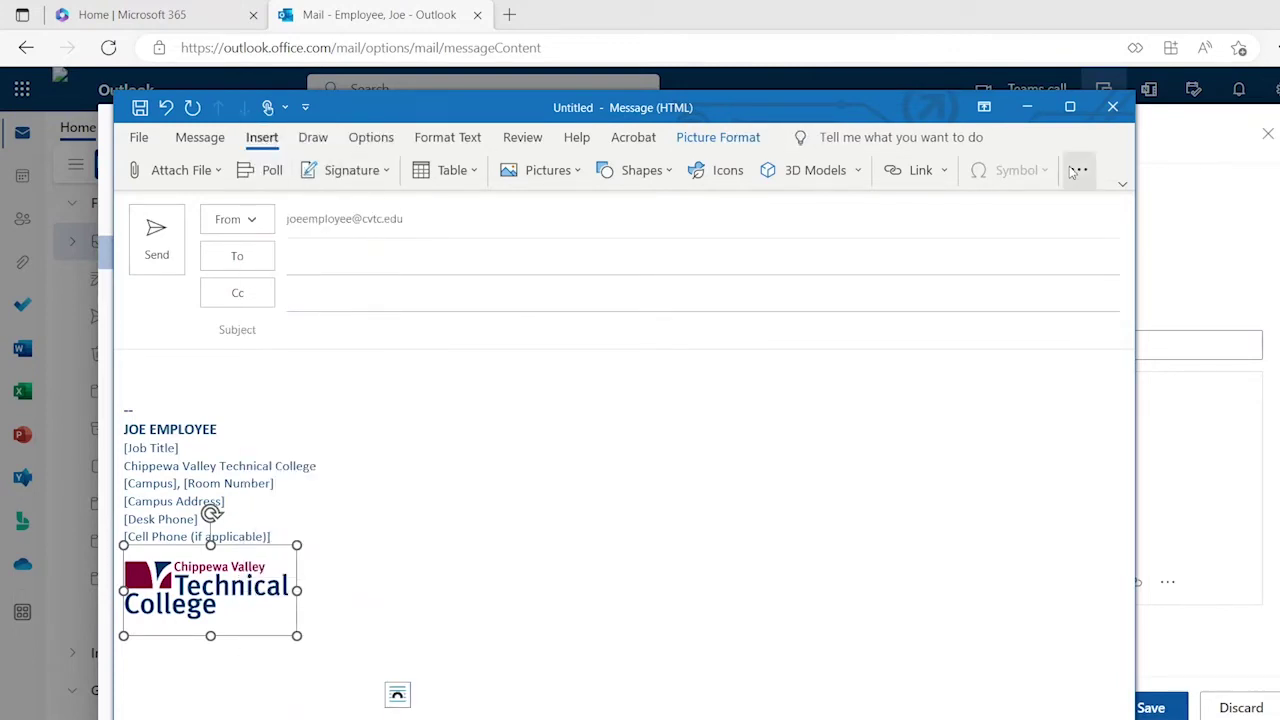
click(1027, 106)
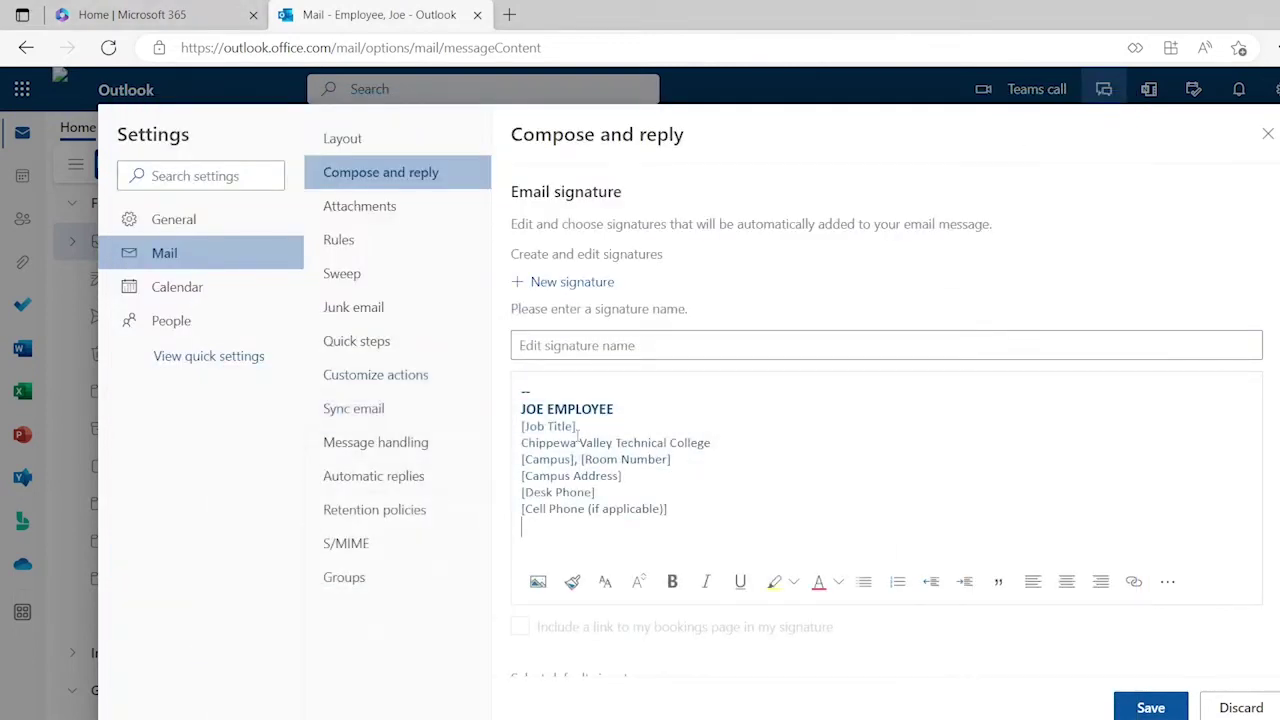
Step: Paste the college logo below the Cell Phone line of the web signature and shrink it to roughly the text block's width
right_click(545, 525)
click(640, 212)
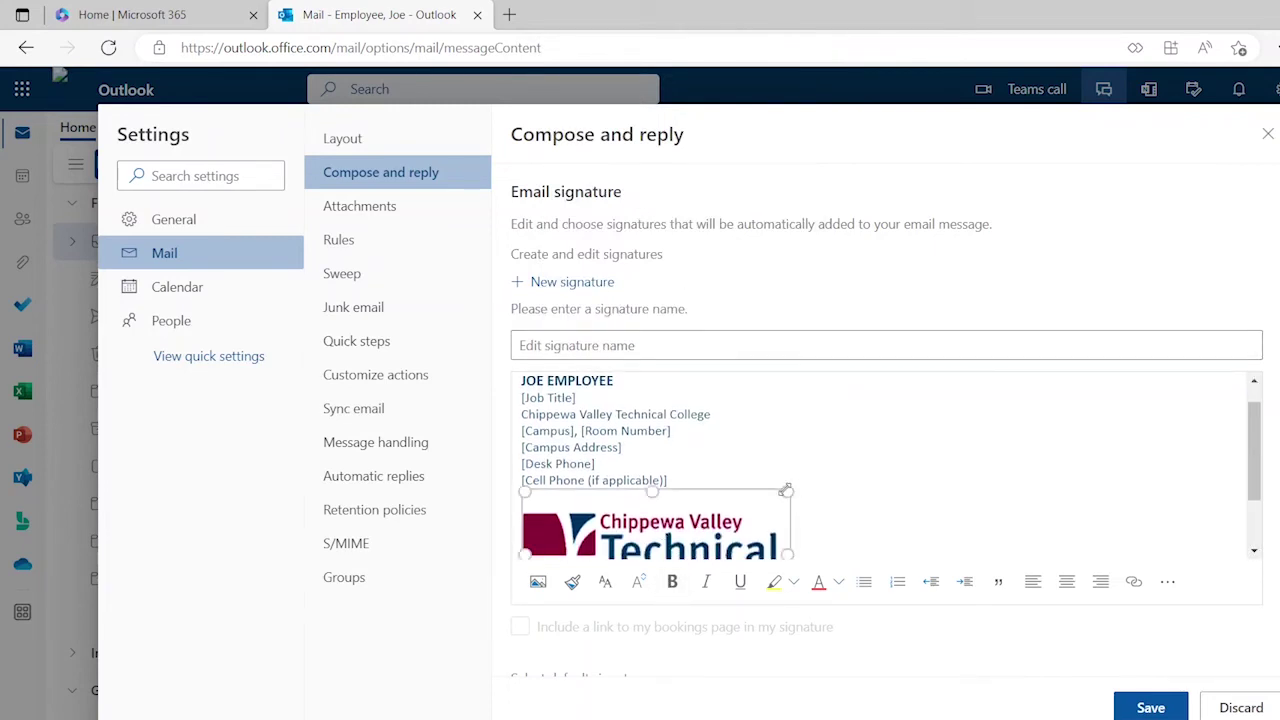
mouse_move(786, 490)
mouse_down()
mouse_move(740, 462)
mouse_move(679, 466)
mouse_up()
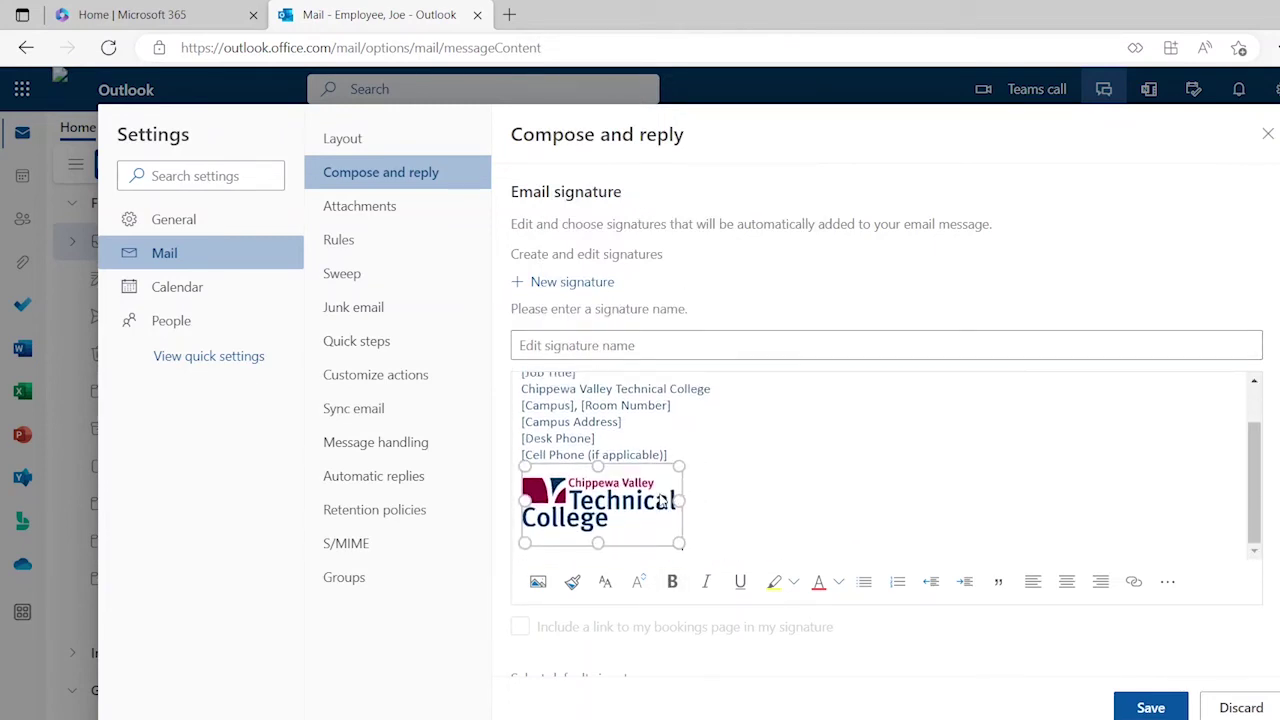
Step: Name the web signature New Message and save it
click(709, 343)
text(New M)
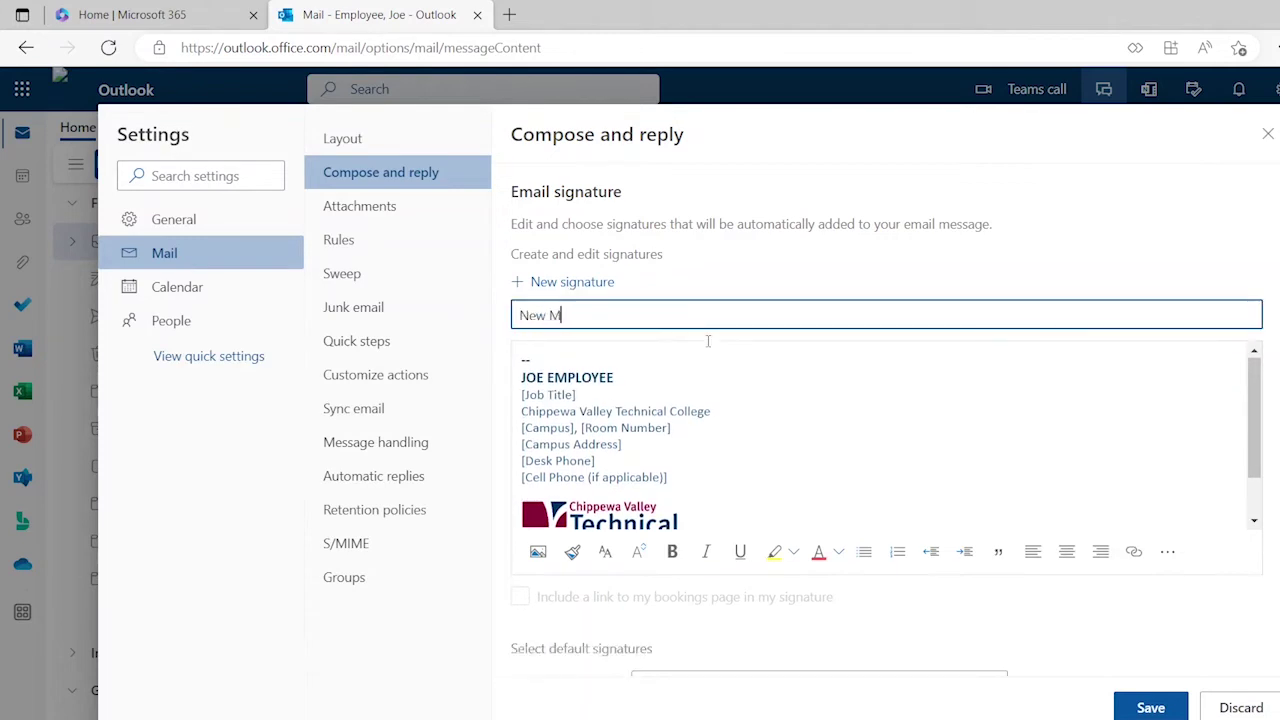
text(essage)
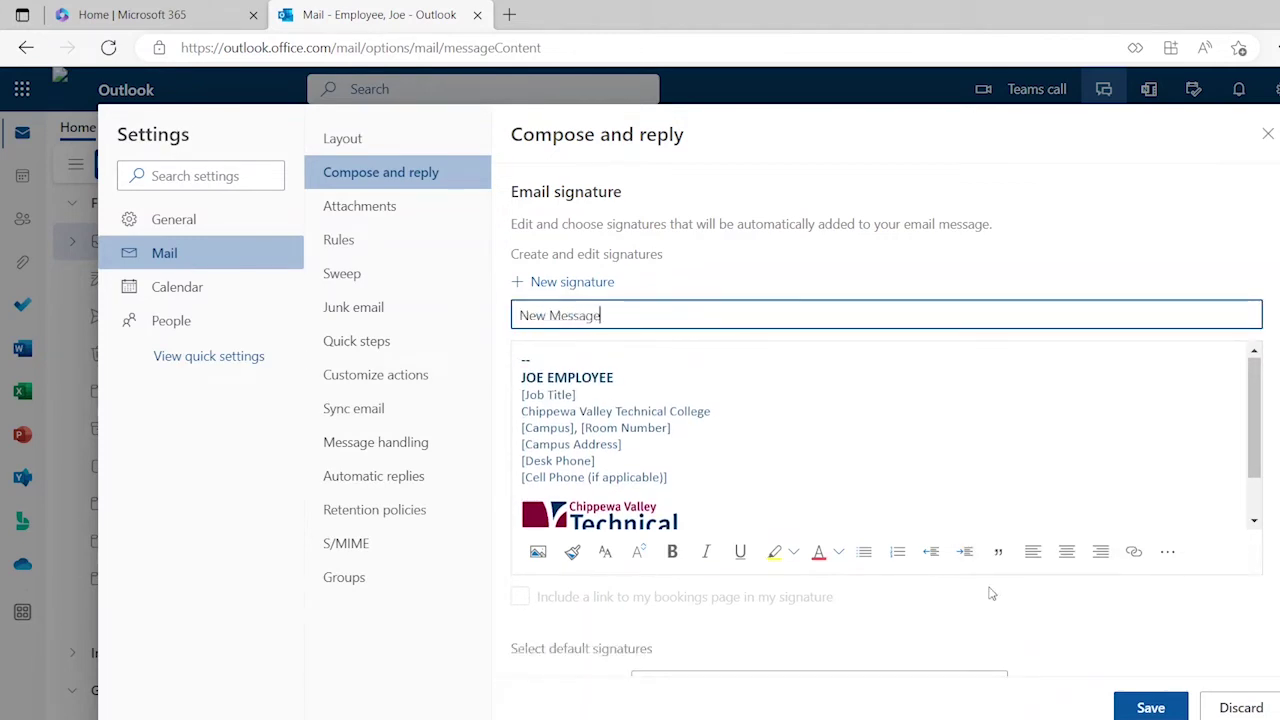
click(1150, 707)
Step: Set the default web signature to New Message for new messages and Reply for replies and forwards
scroll(995, 610, down, 1)
click(994, 614)
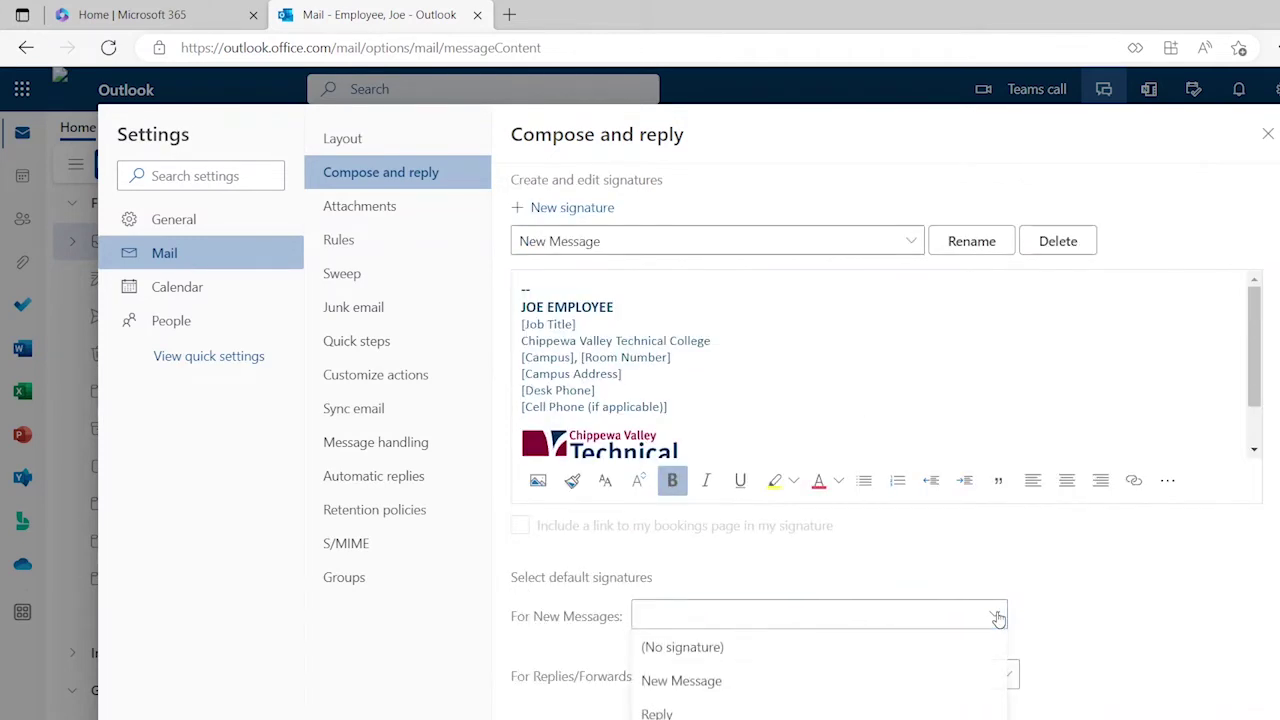
click(804, 684)
scroll(1030, 640, down, 1)
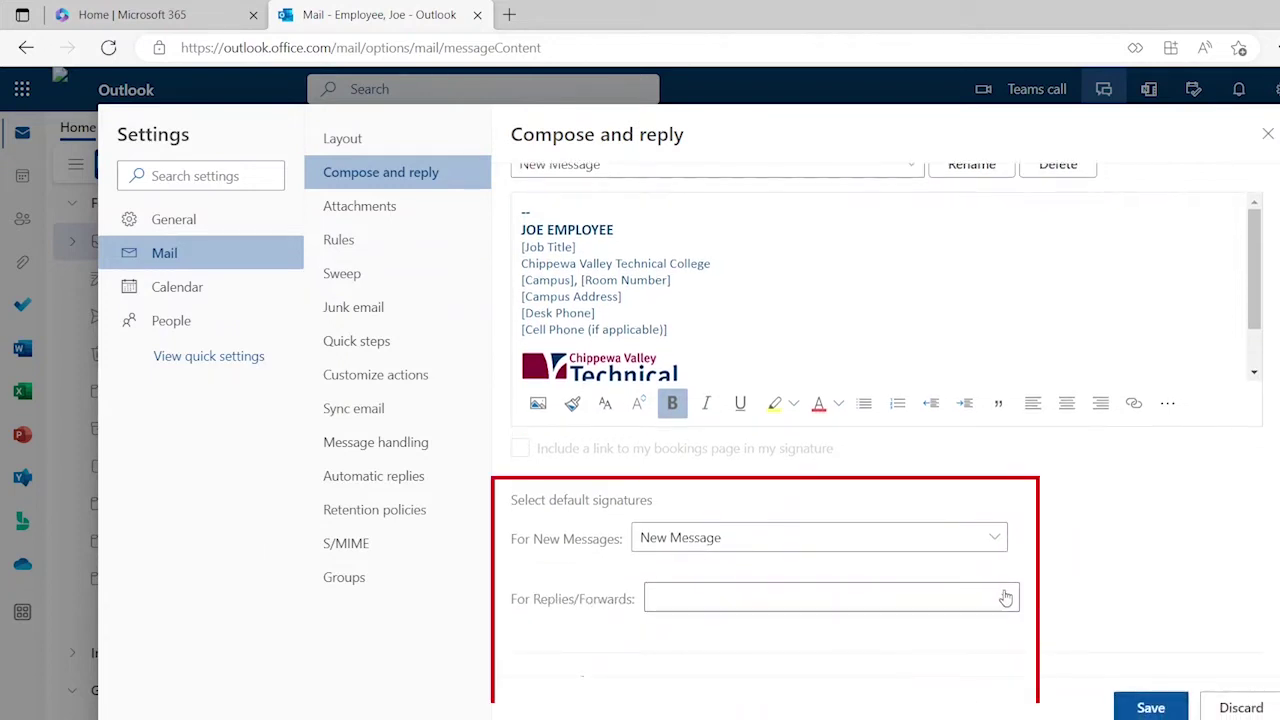
click(1005, 597)
click(797, 690)
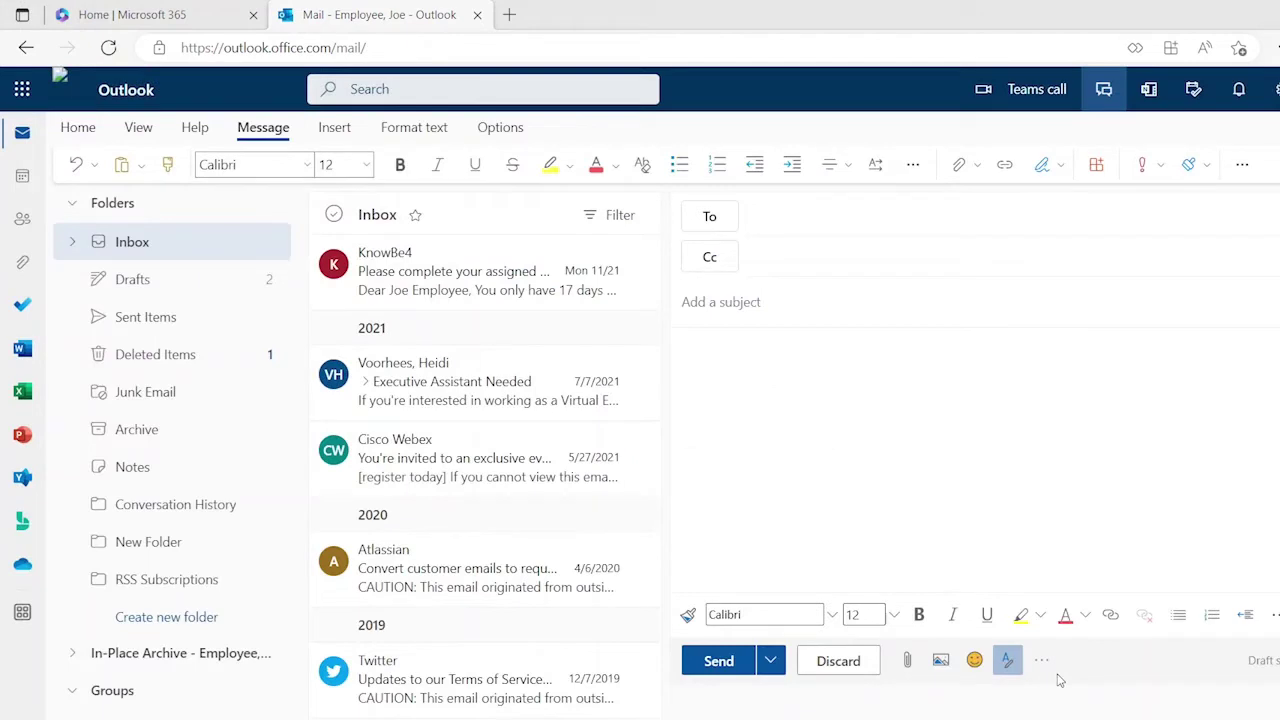
Step: Insert the New Message signature into the open blank email draft
click(1044, 662)
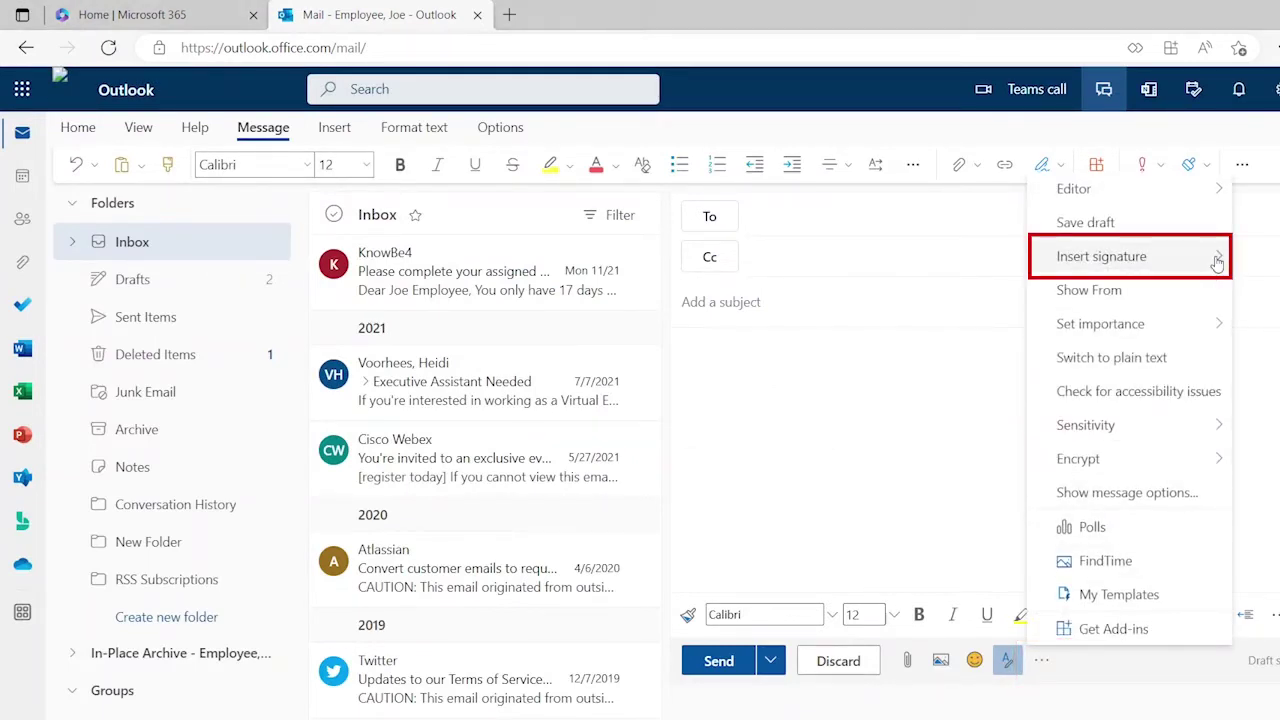
mouse_move(1217, 262)
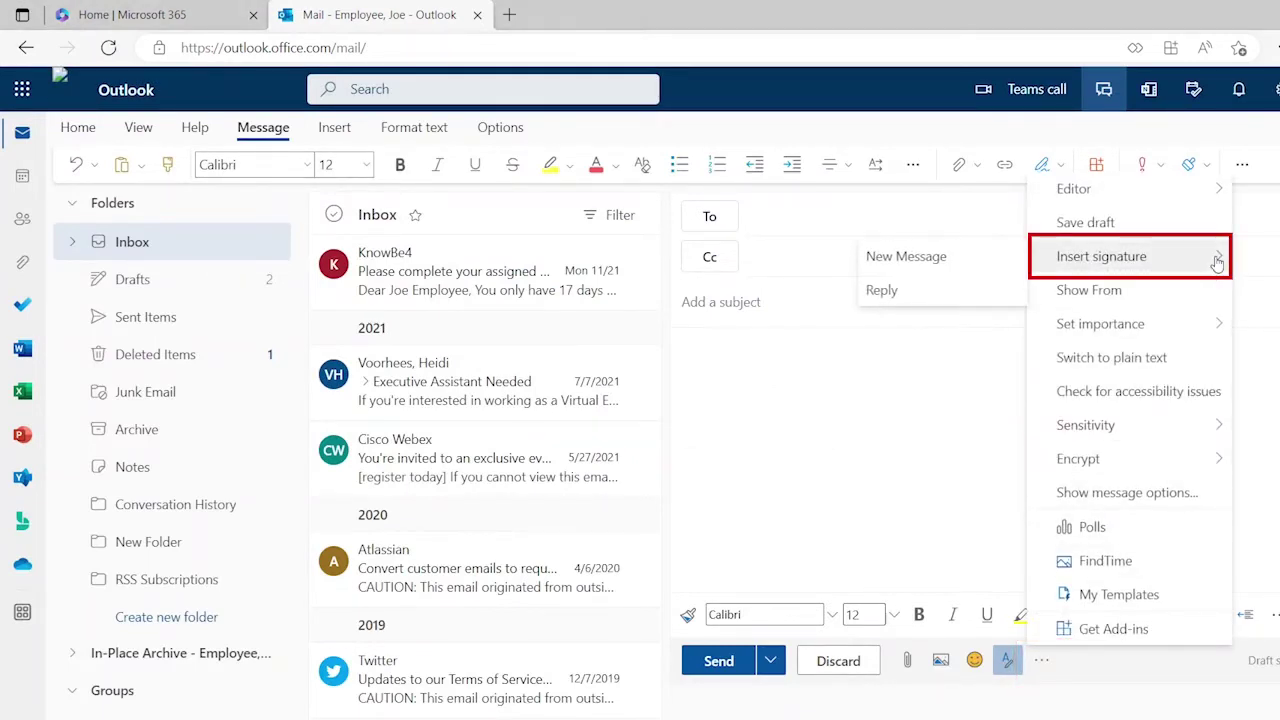
click(988, 259)
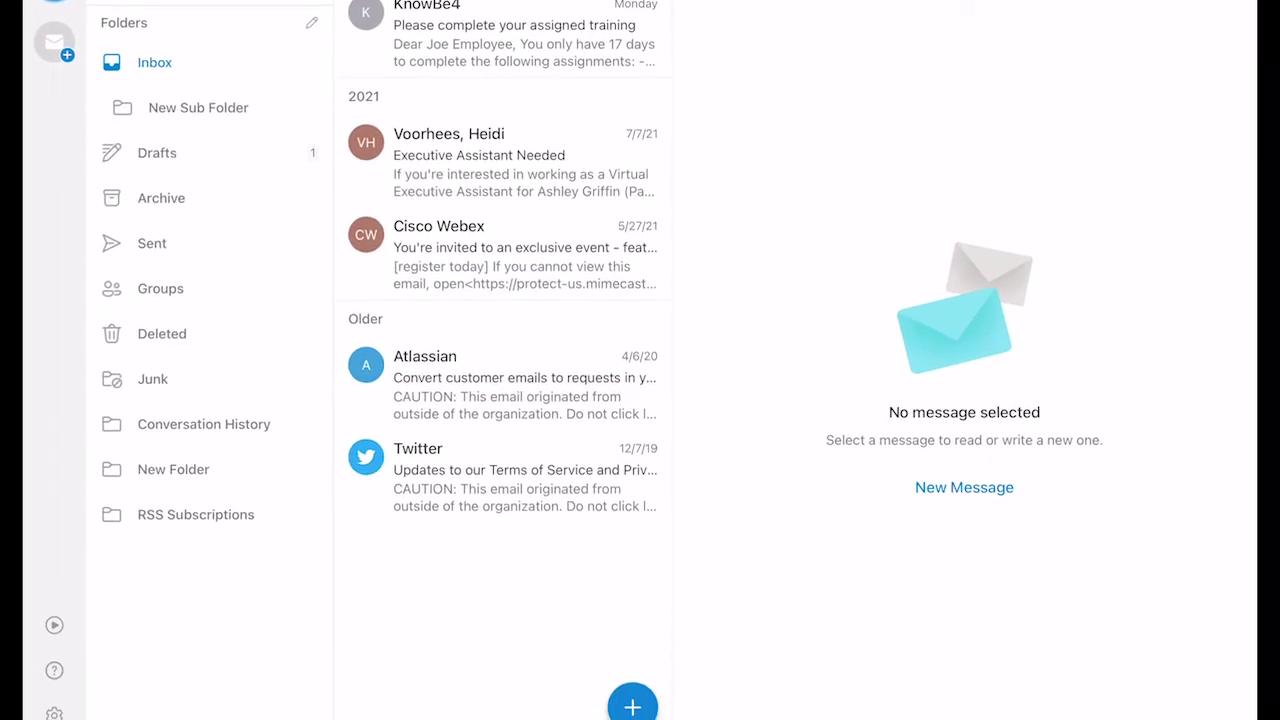
Step: In the Outlook mobile app, open the Signature setting and paste the copied signature into it
click(54, 713)
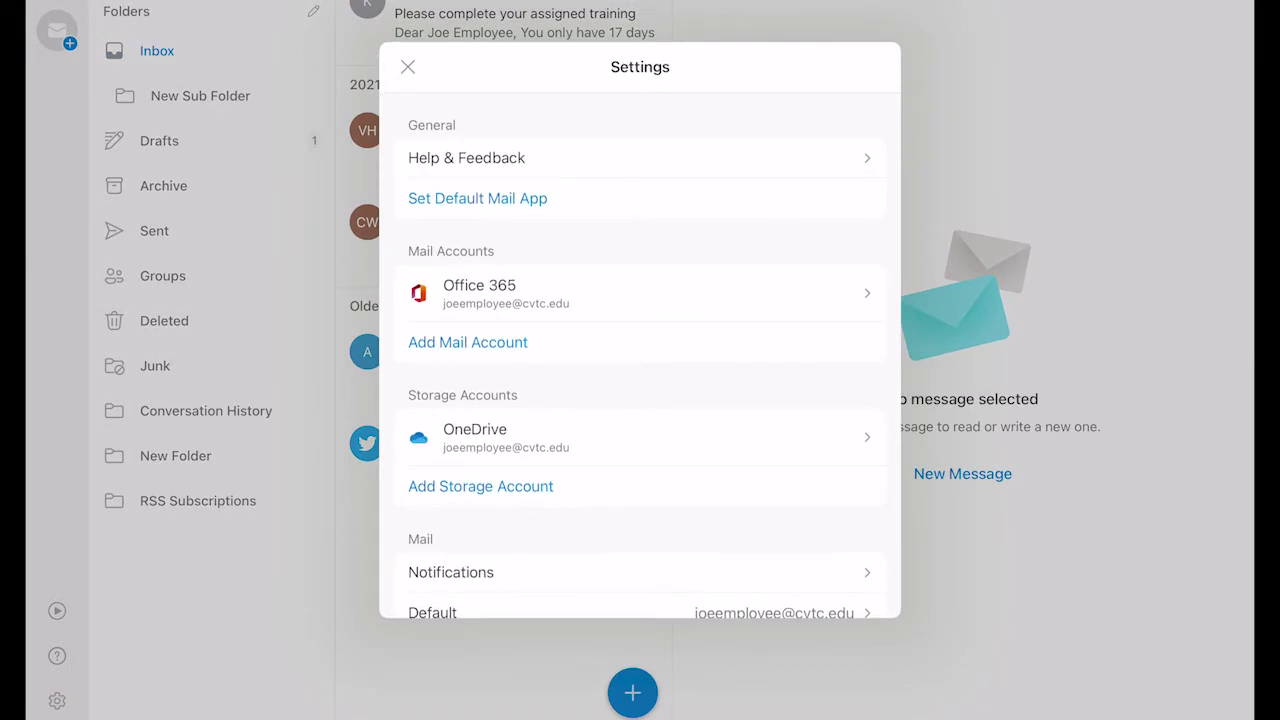
scroll(640, 400, down, 5)
click(640, 427)
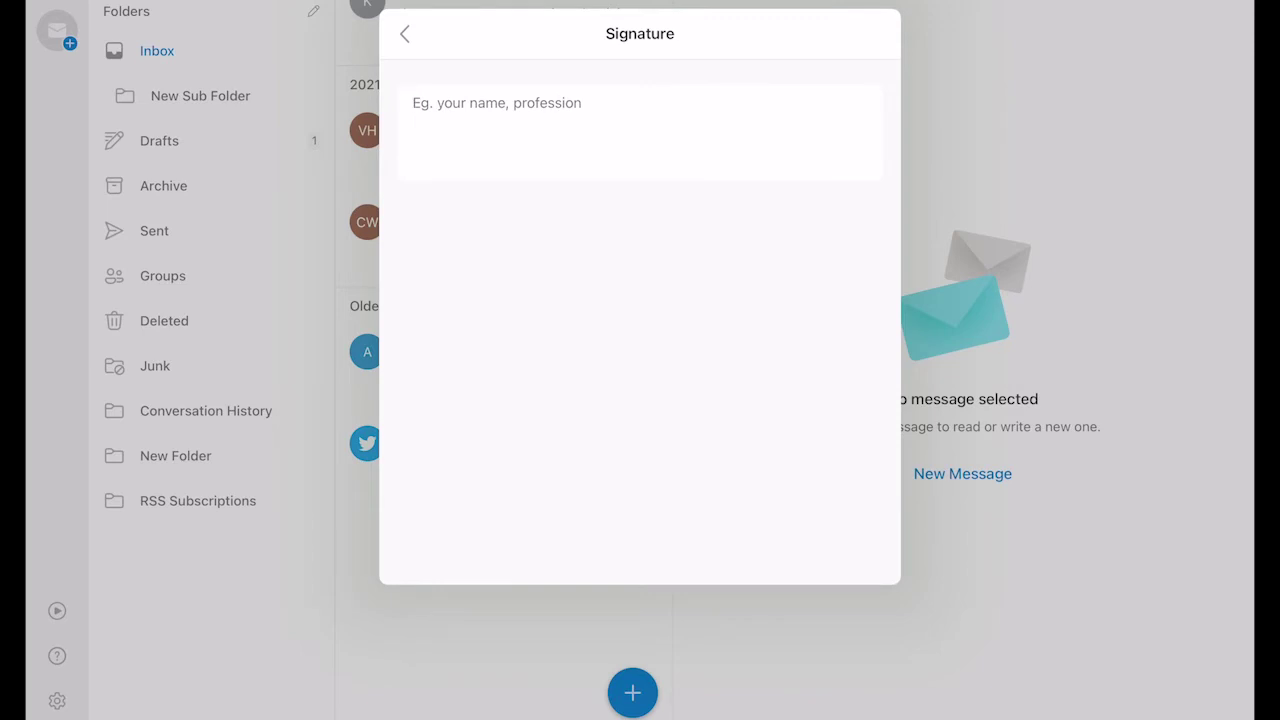
click(414, 103)
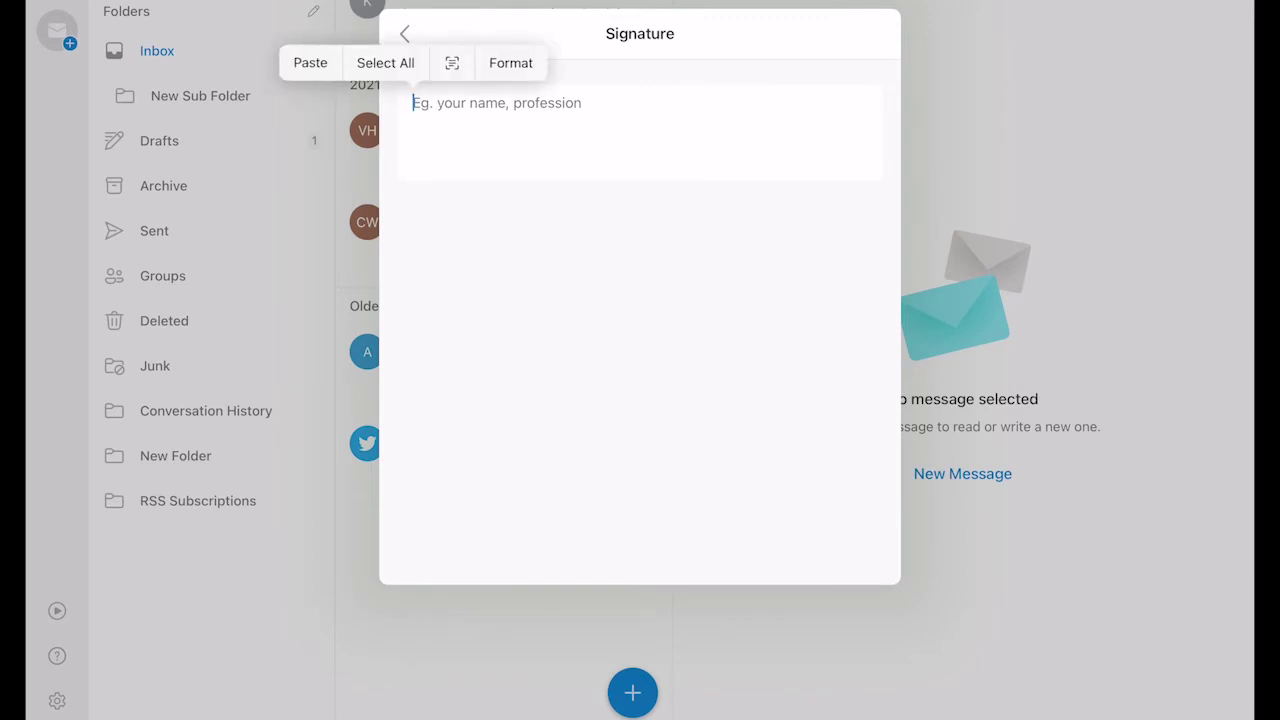
click(310, 62)
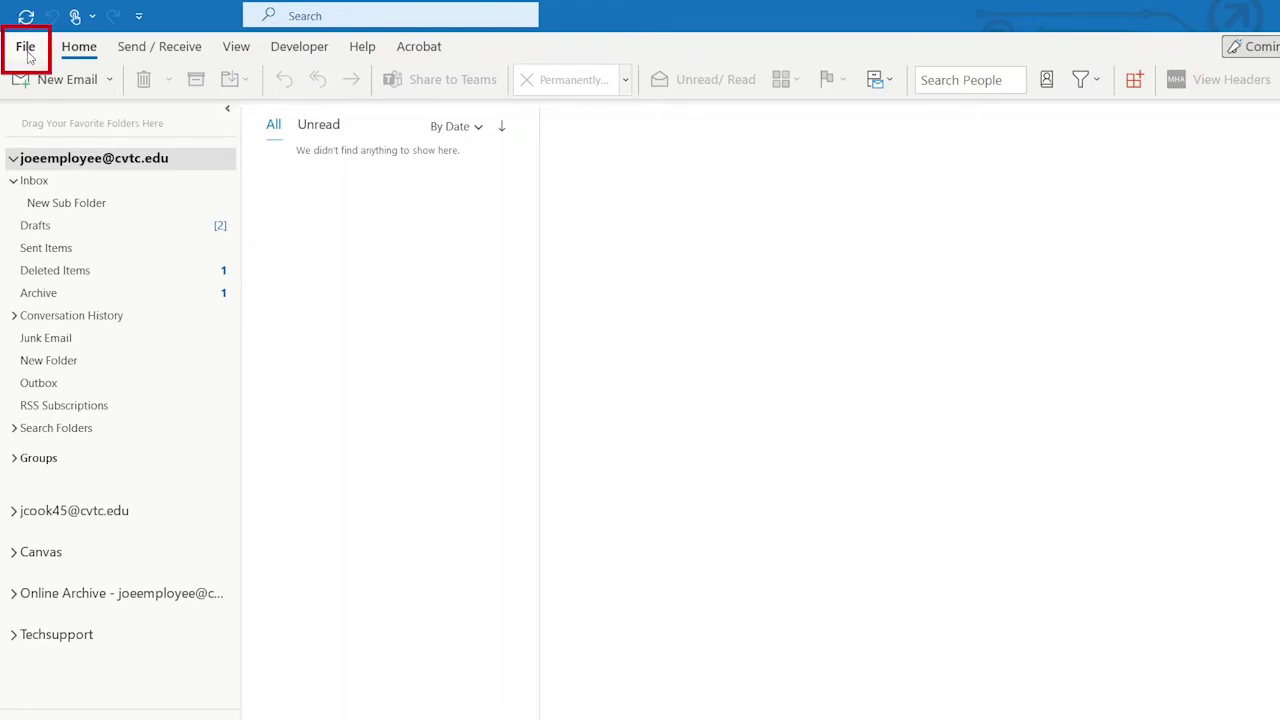
Step: In desktop Outlook, turn on automatic replies with the internal message "I will be out of the office on Monday."
click(25, 47)
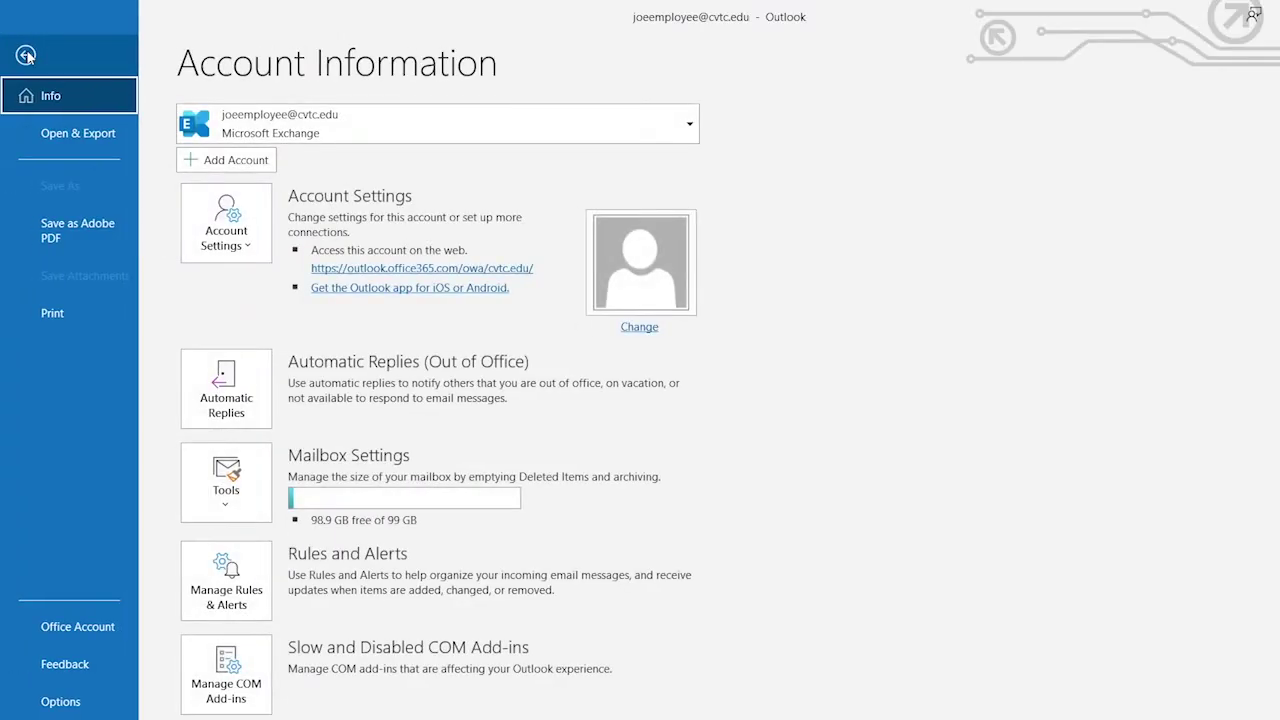
click(217, 393)
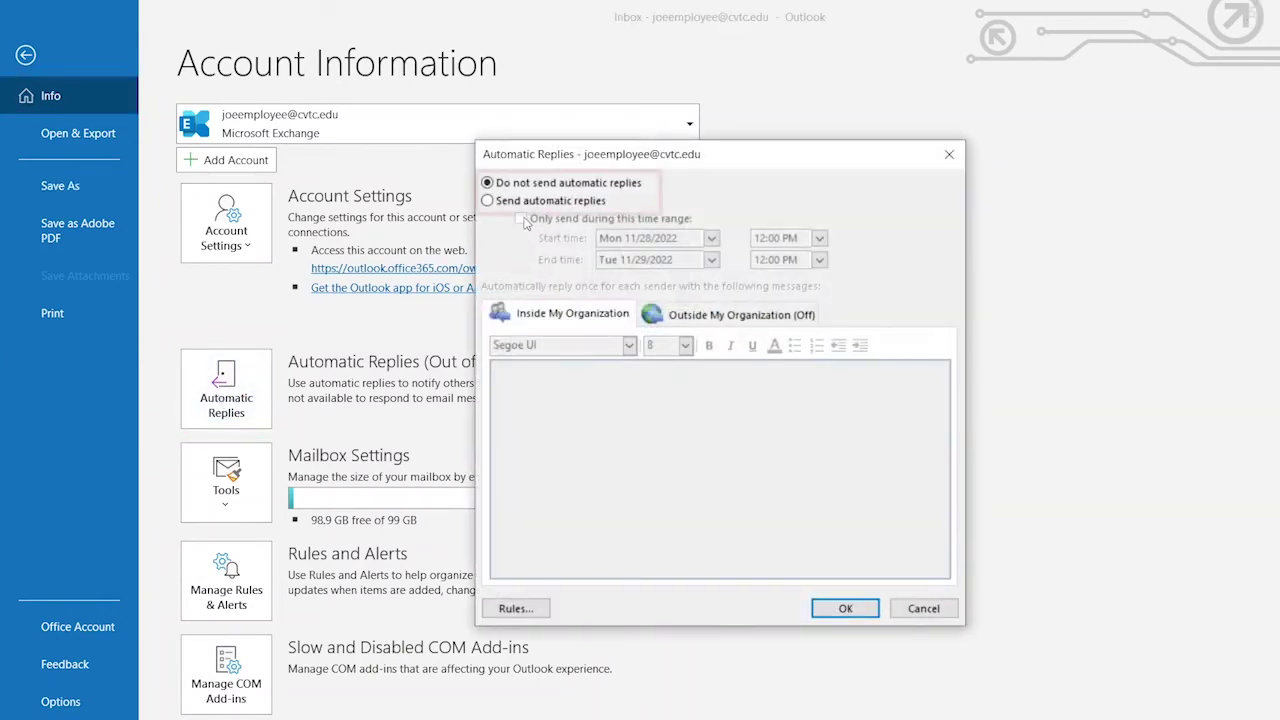
click(488, 200)
click(540, 383)
text(I will be out of the office on Monday.)
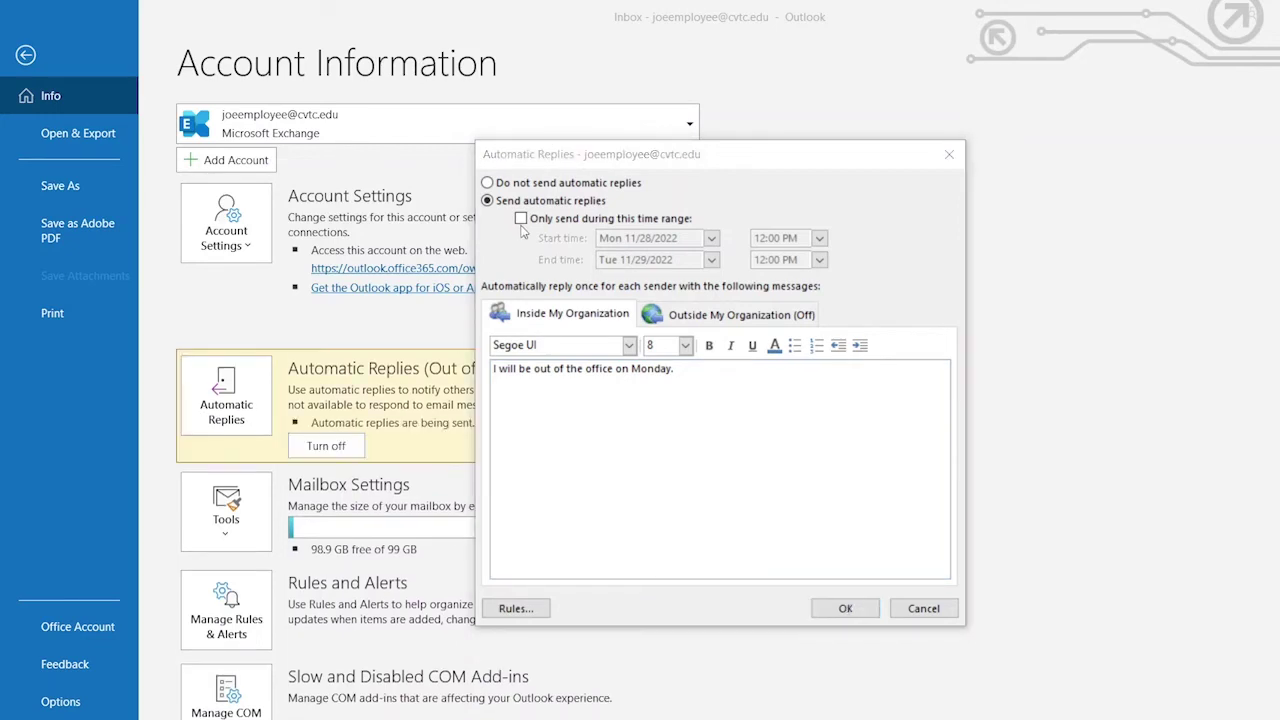
Step: Limit the automatic replies to a time range, enable them for contacts outside the organization with the same out-of-office message, and confirm
click(520, 220)
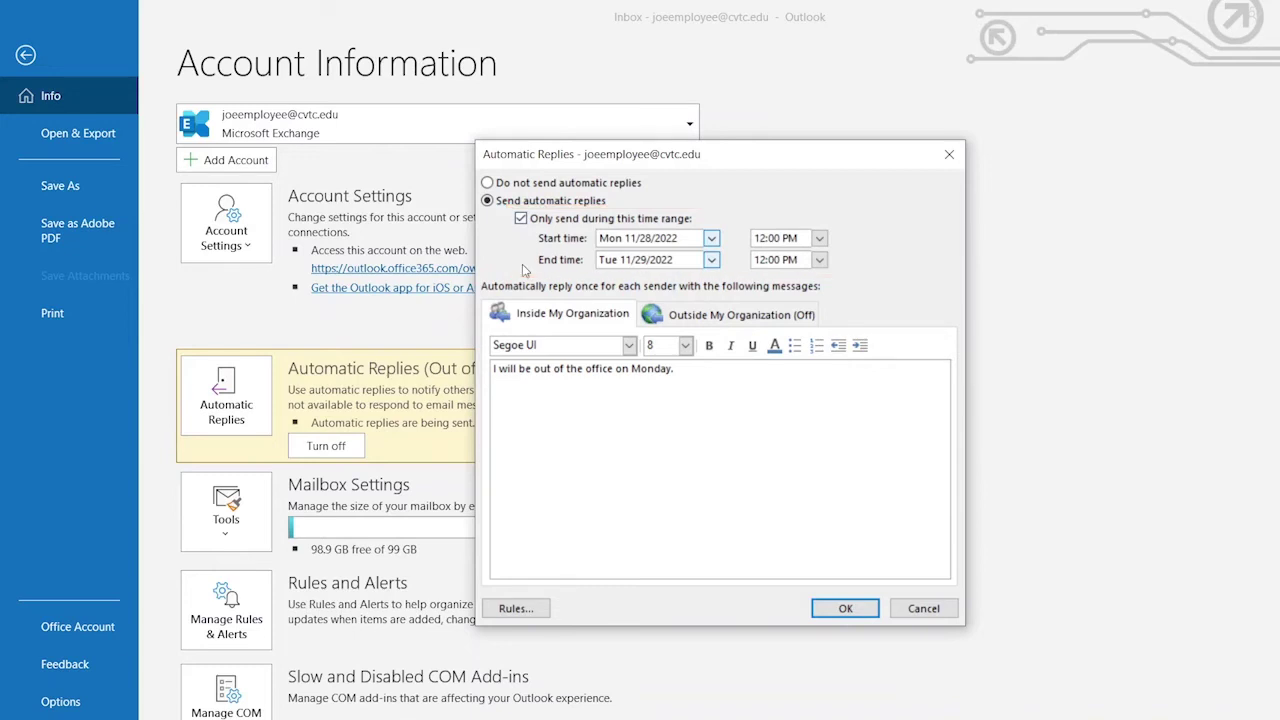
click(740, 316)
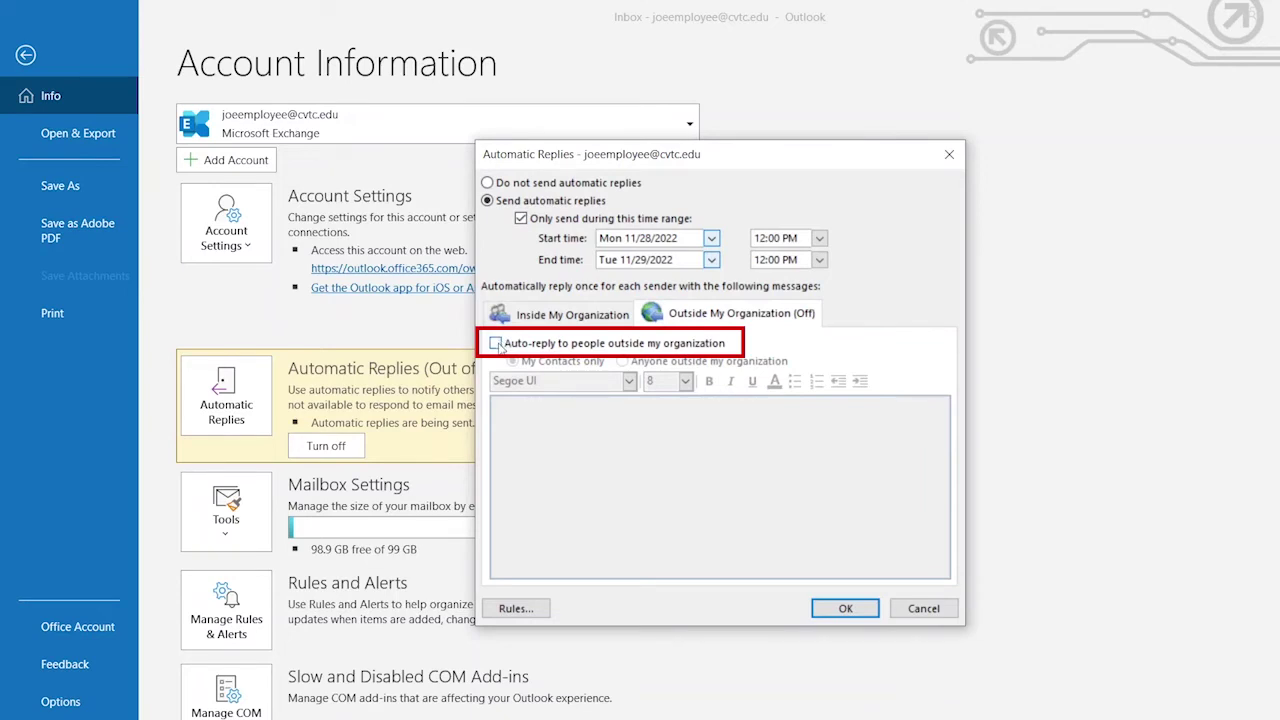
click(496, 343)
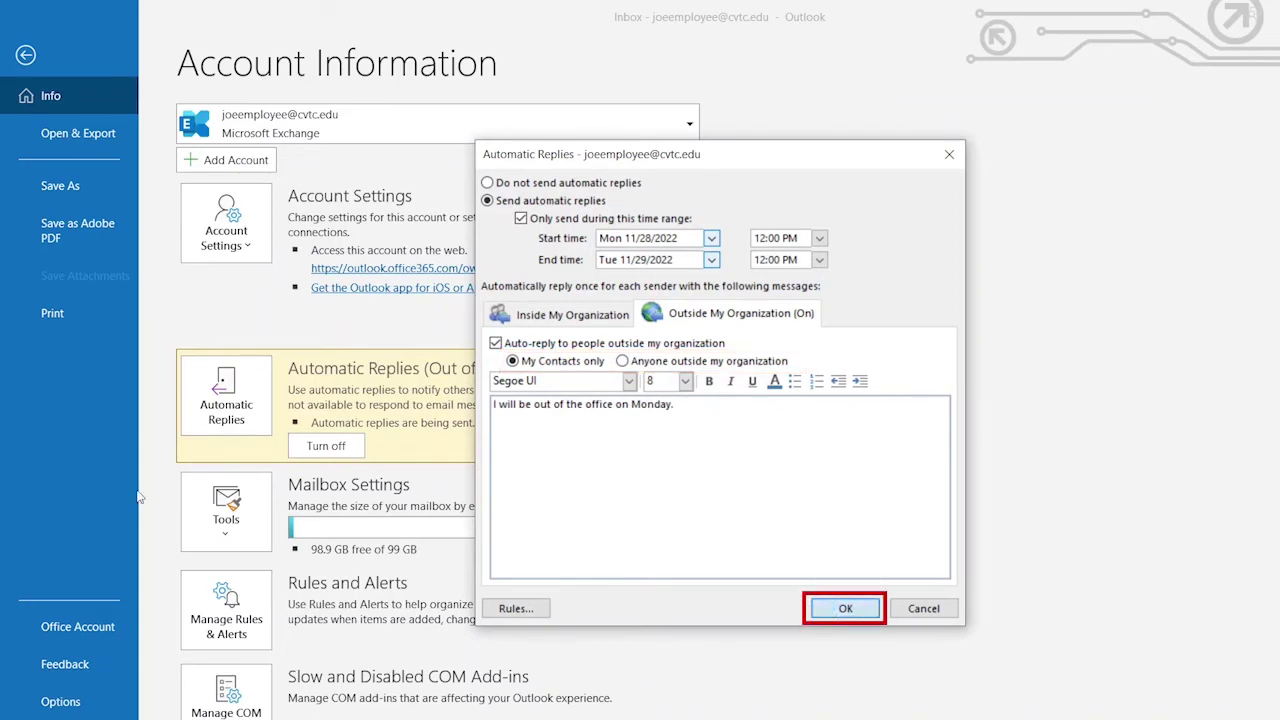
key(Return)
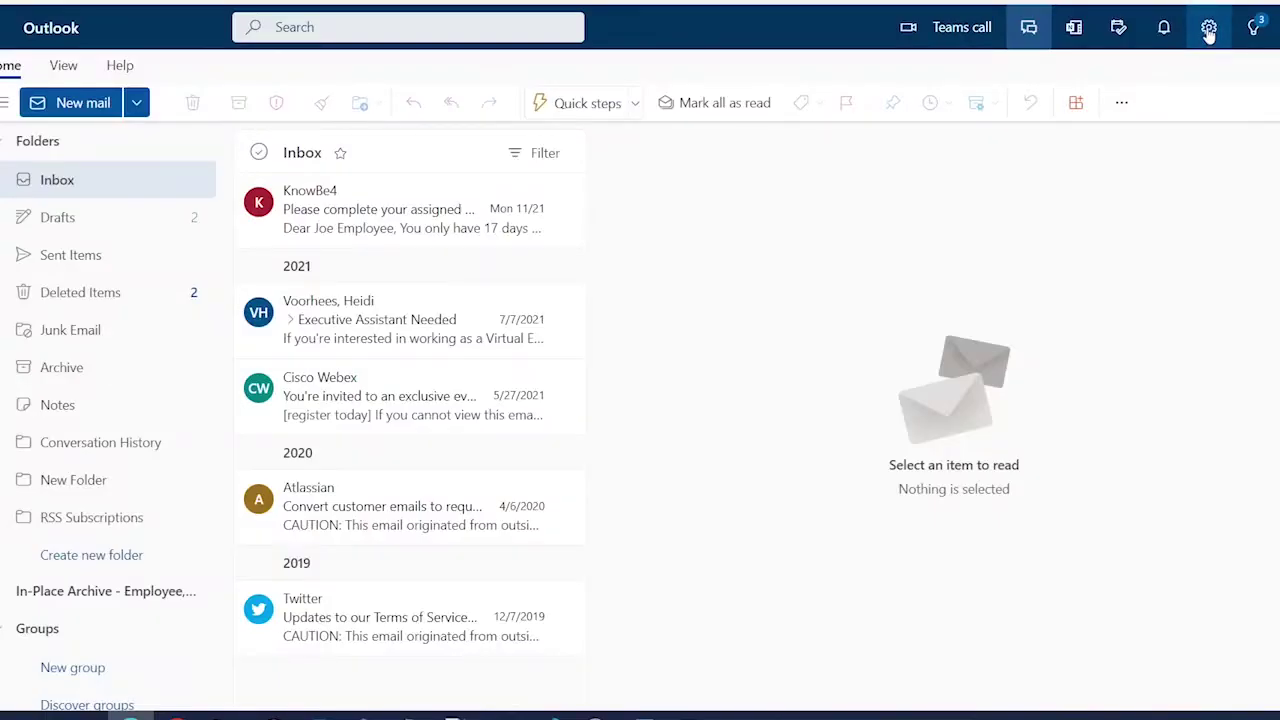
Step: In Outlook on the web, turn on automatic replies for a time period with the internal message "I will be out of the office on Monday."
click(1208, 30)
click(1087, 632)
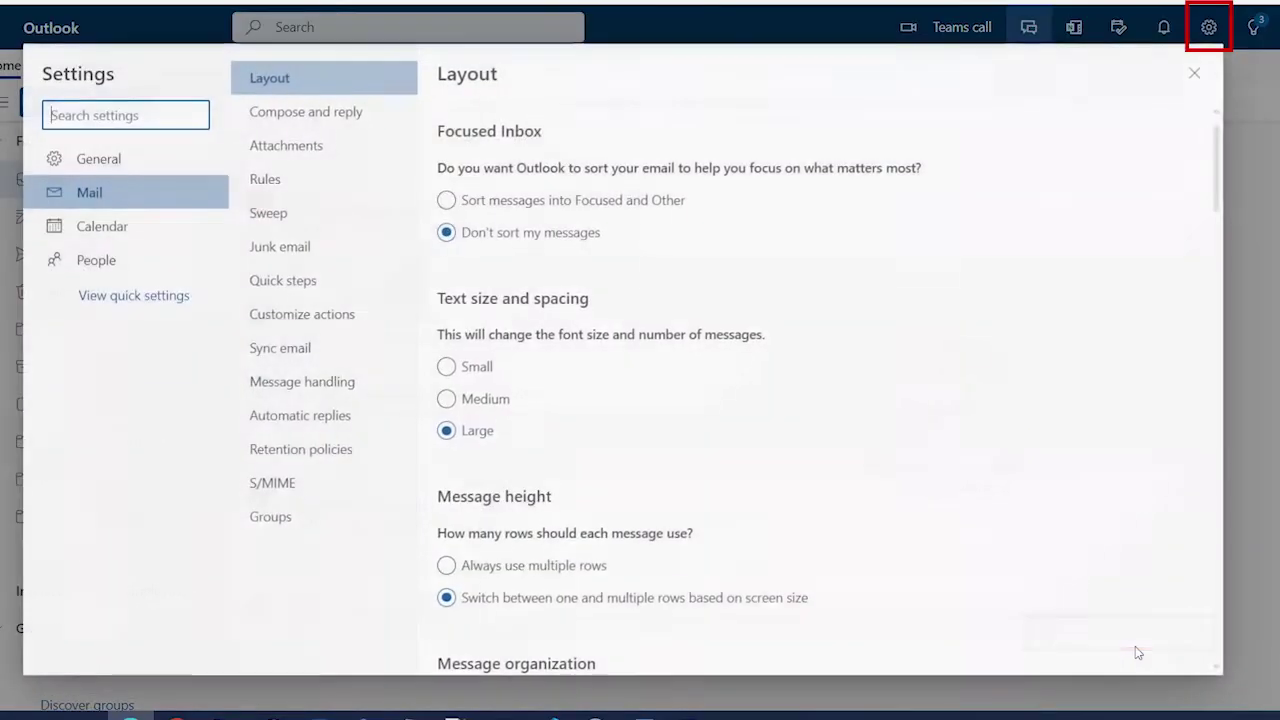
click(354, 418)
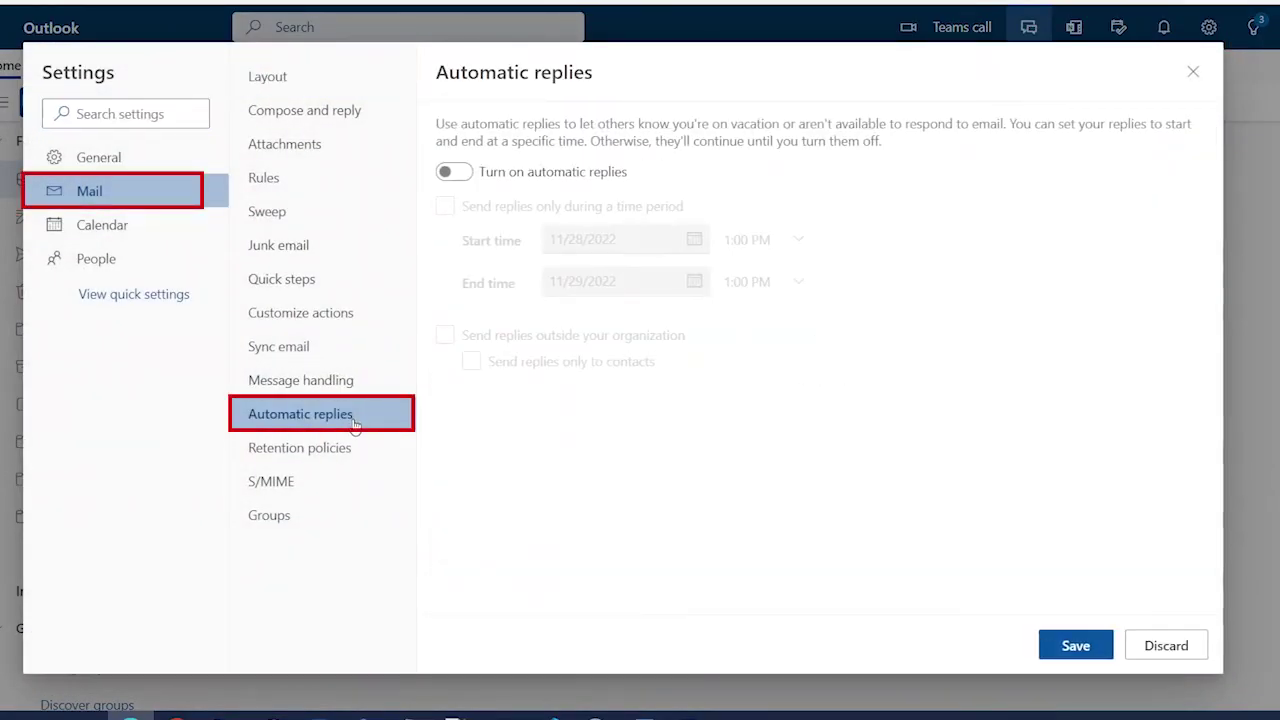
click(463, 173)
click(445, 206)
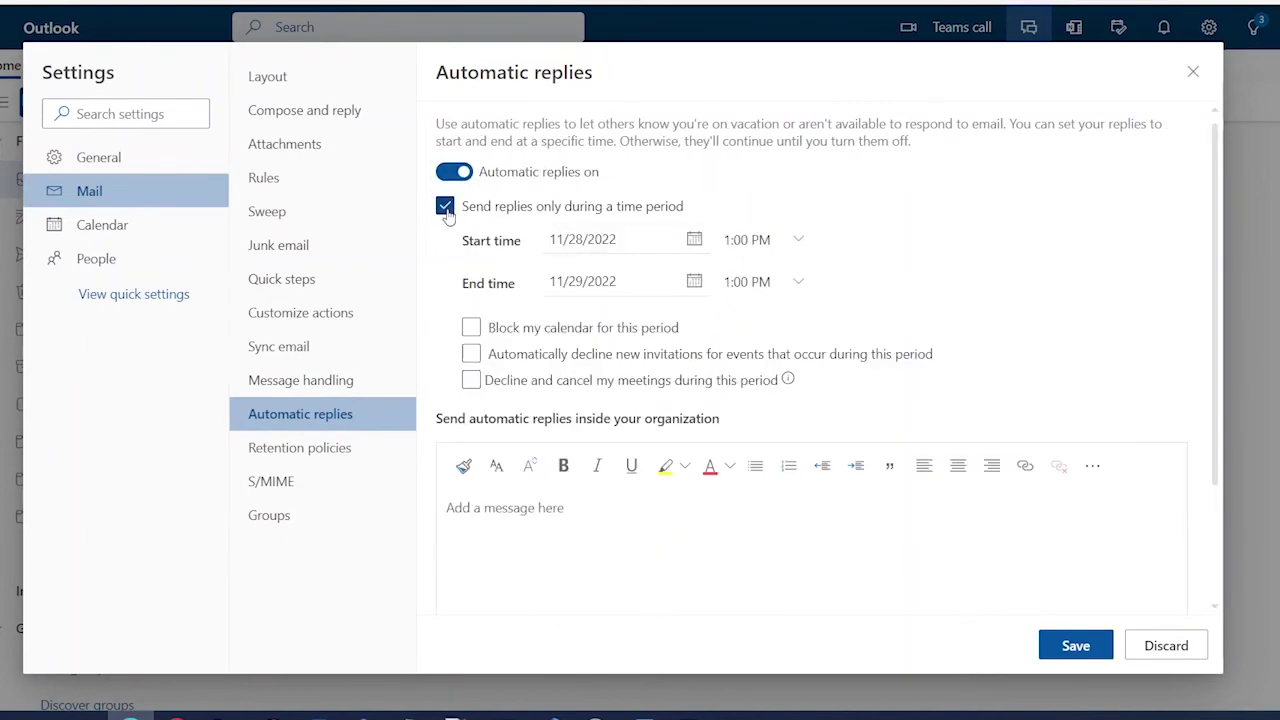
click(537, 507)
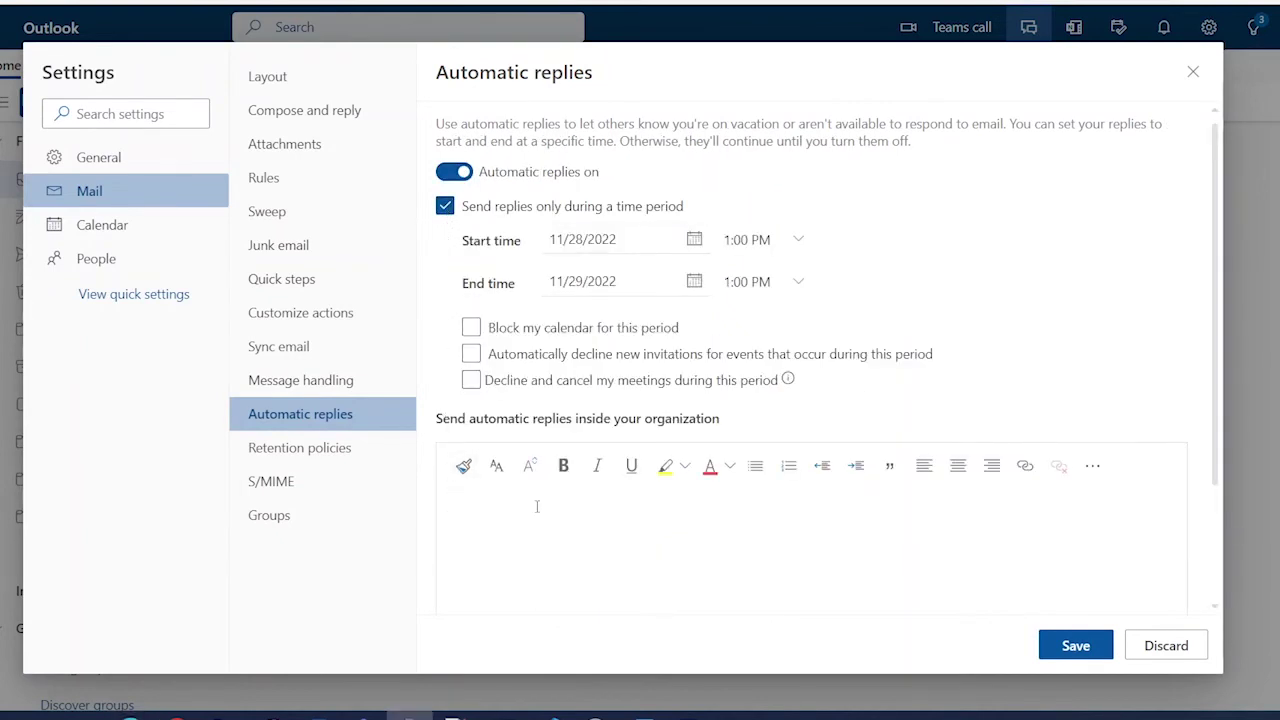
text(I will be out of the office on Monday.)
Step: Enable automatic replies outside the organization for contacts only and save the settings
scroll(555, 505, down, 3)
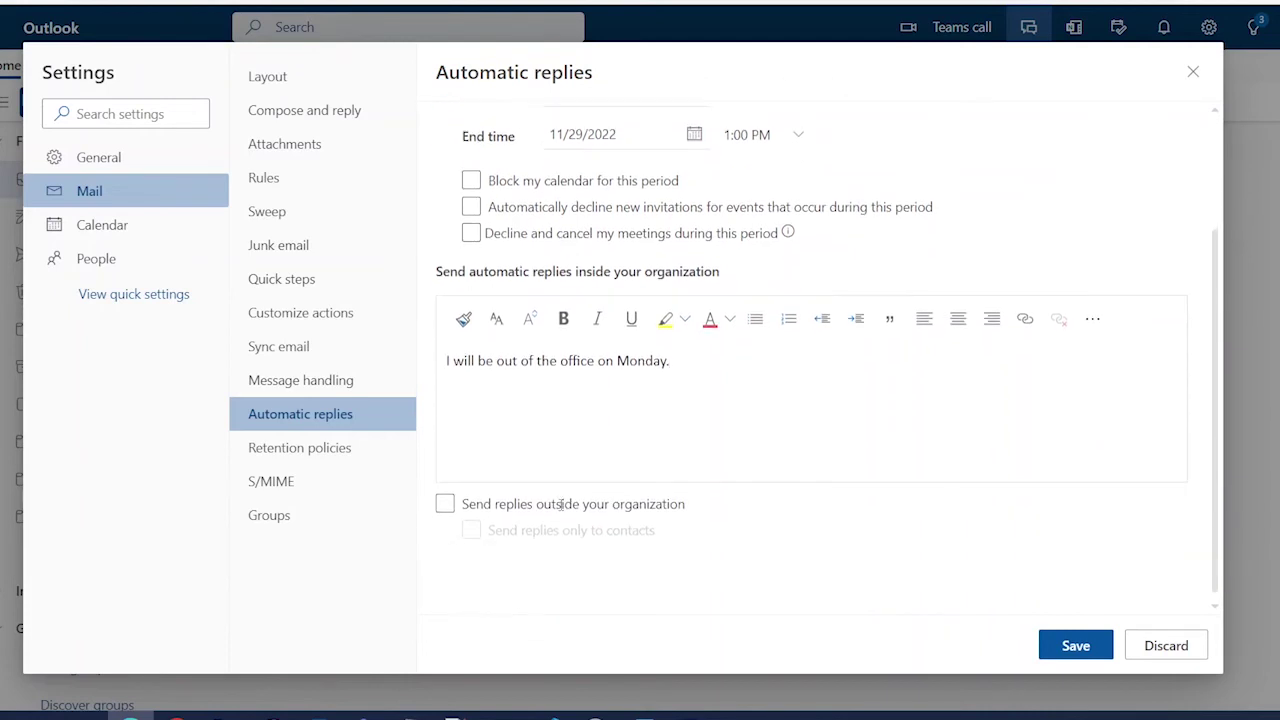
click(445, 504)
scroll(445, 512, down, 4)
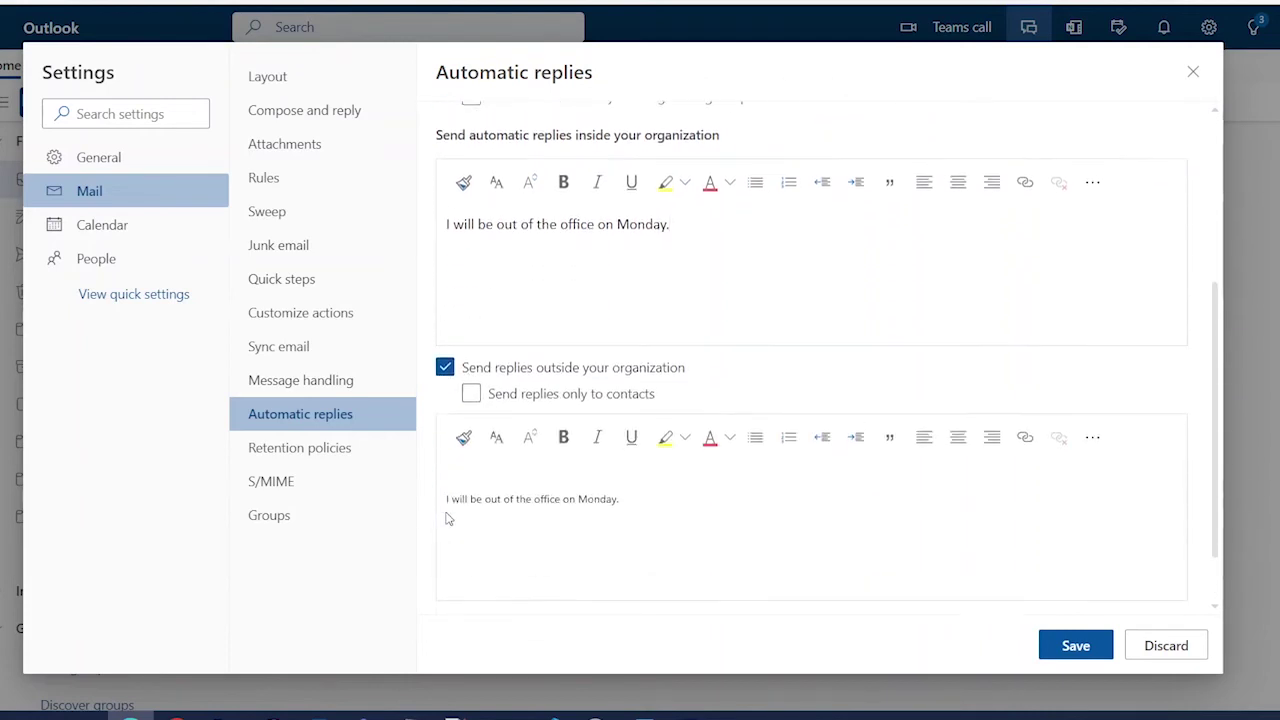
click(472, 331)
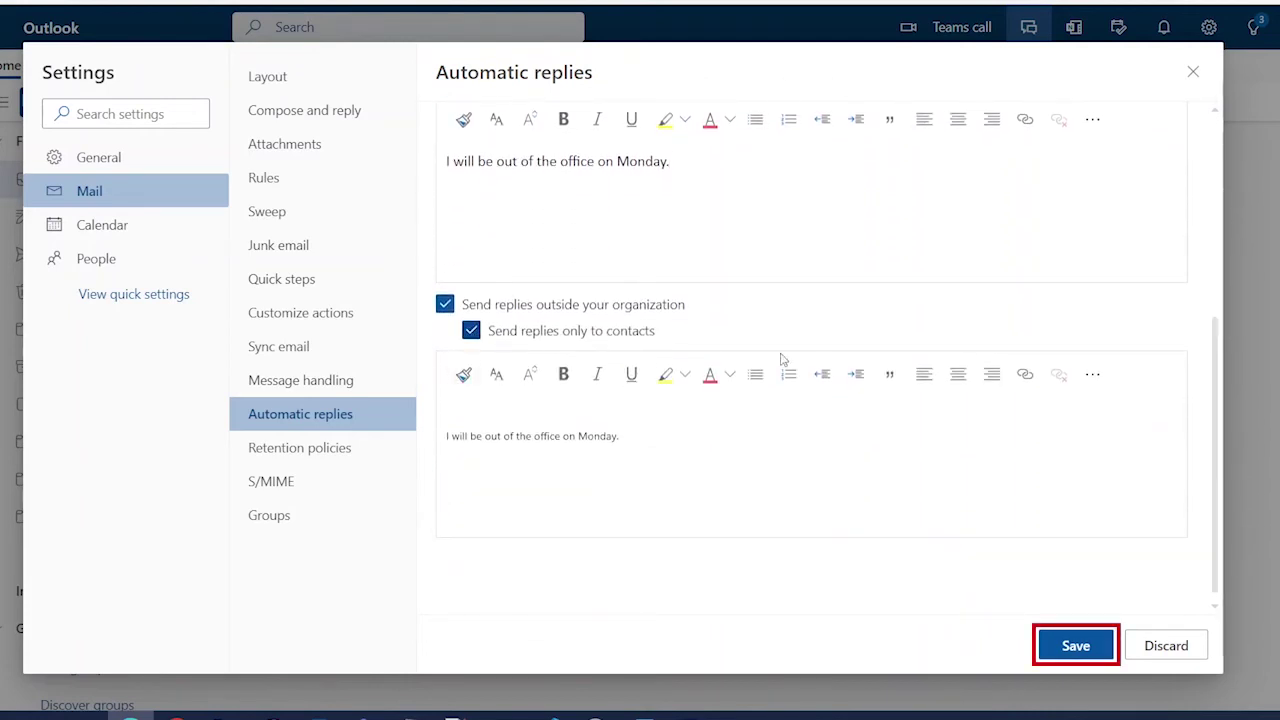
click(1076, 647)
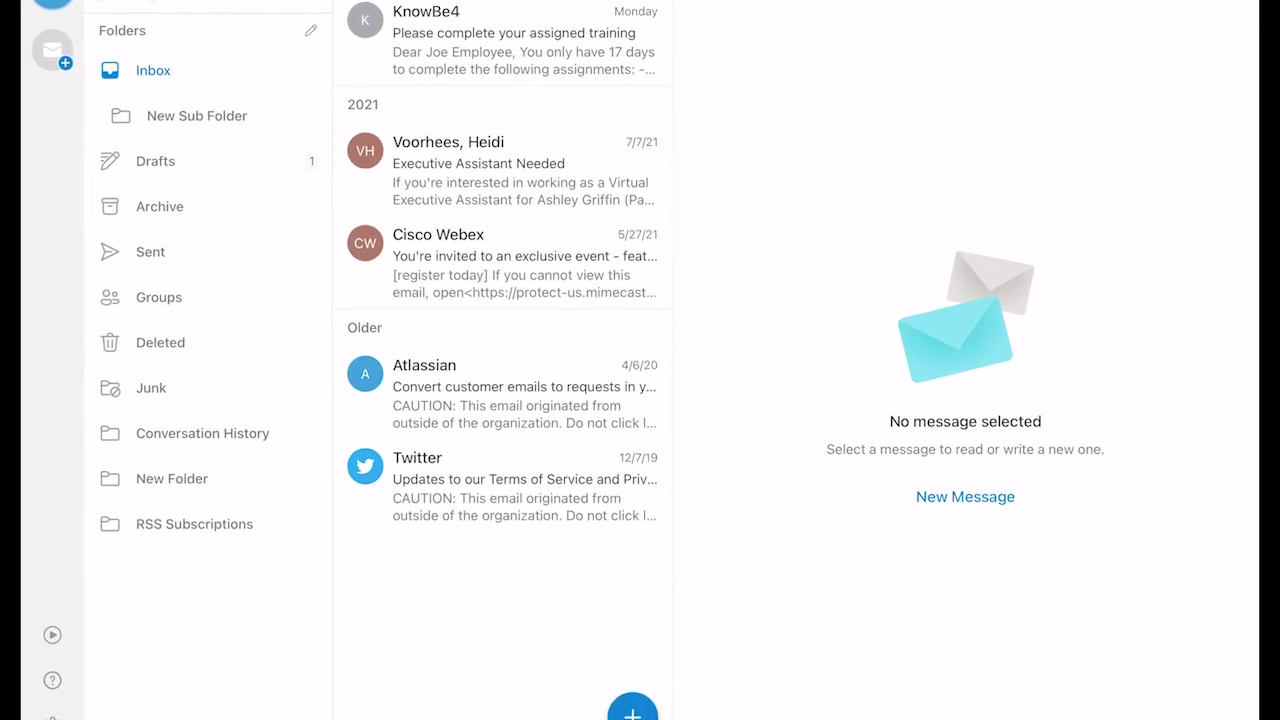
Step: In the Outlook mobile app, turn on automatic replies for the Office 365 account and restrict them to a time period
click(57, 702)
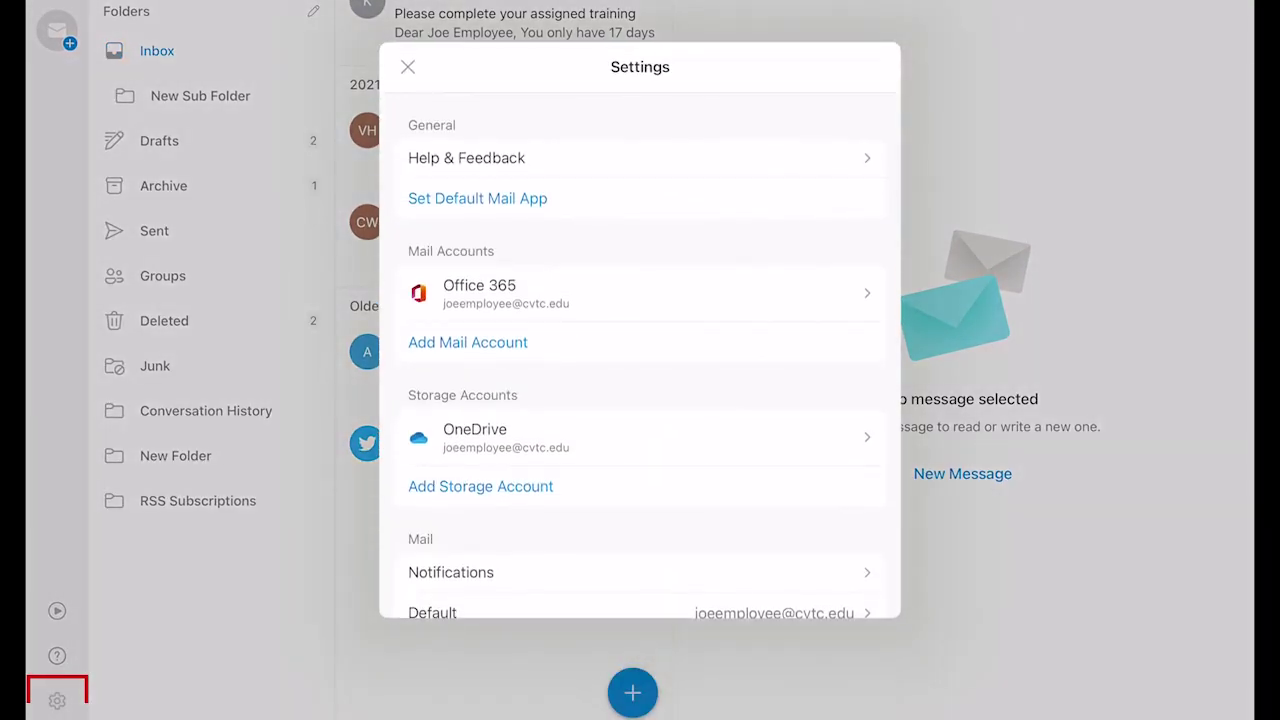
click(640, 293)
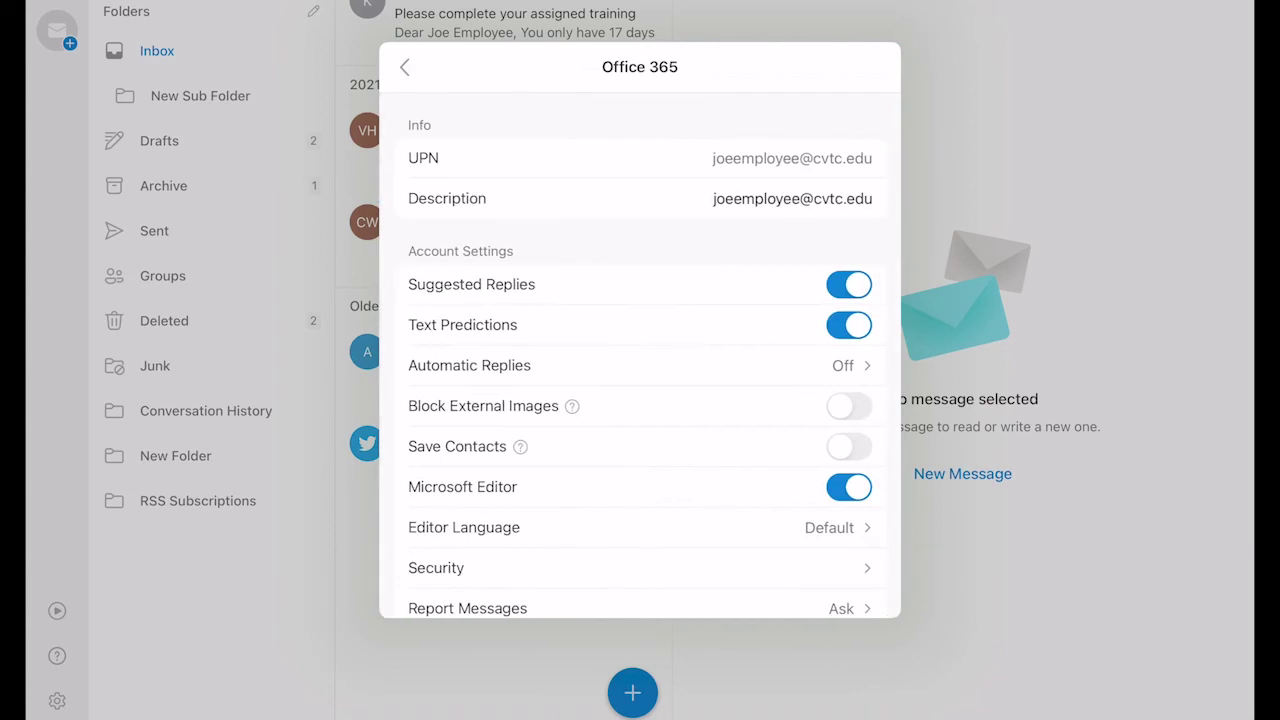
click(640, 365)
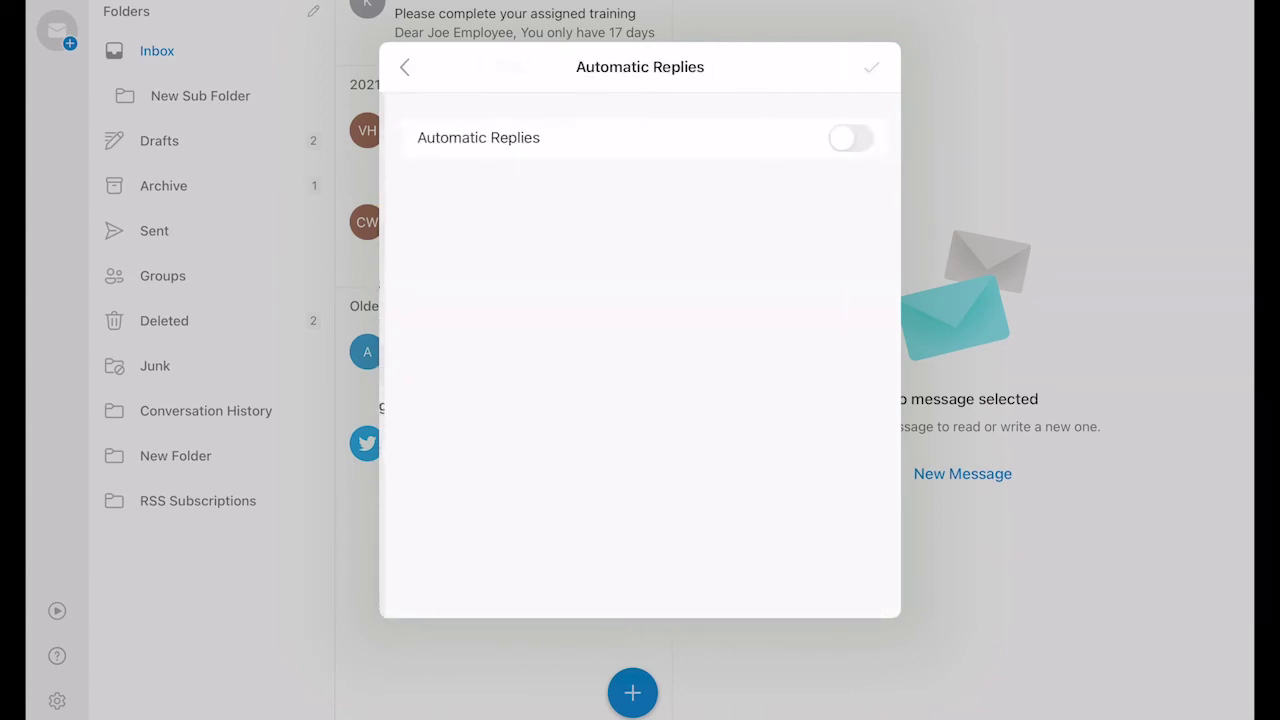
click(845, 138)
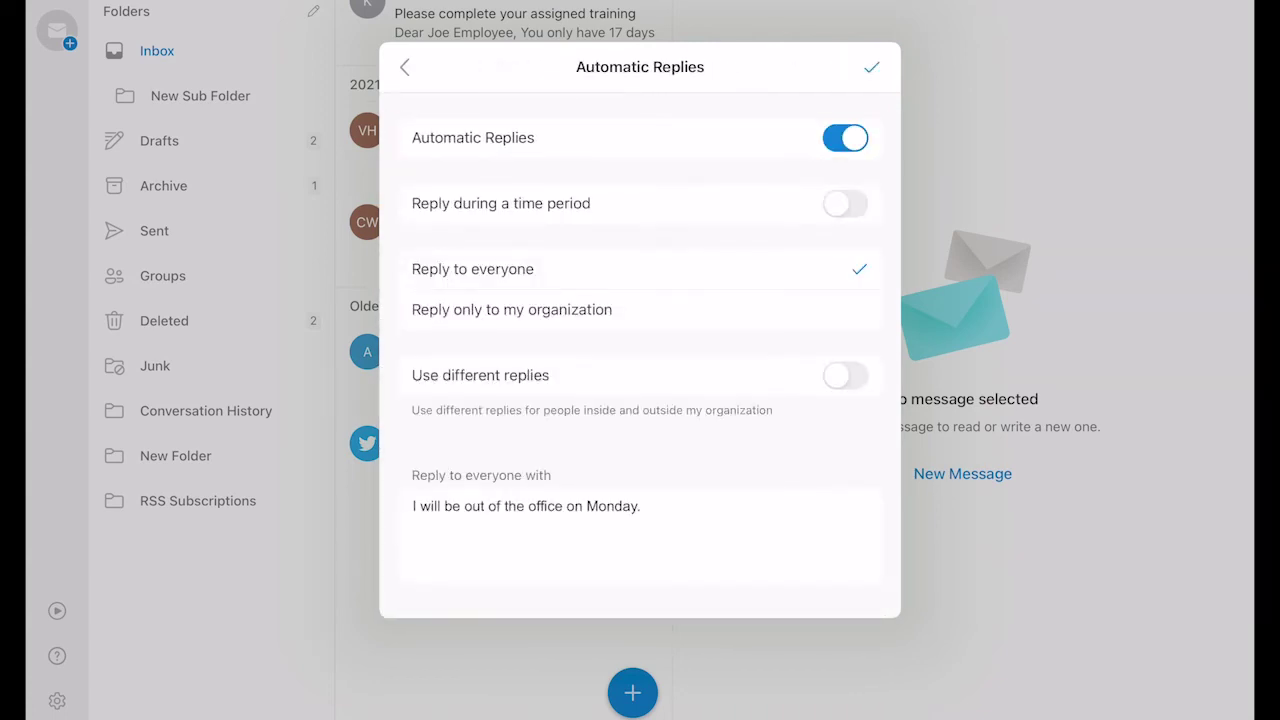
click(845, 203)
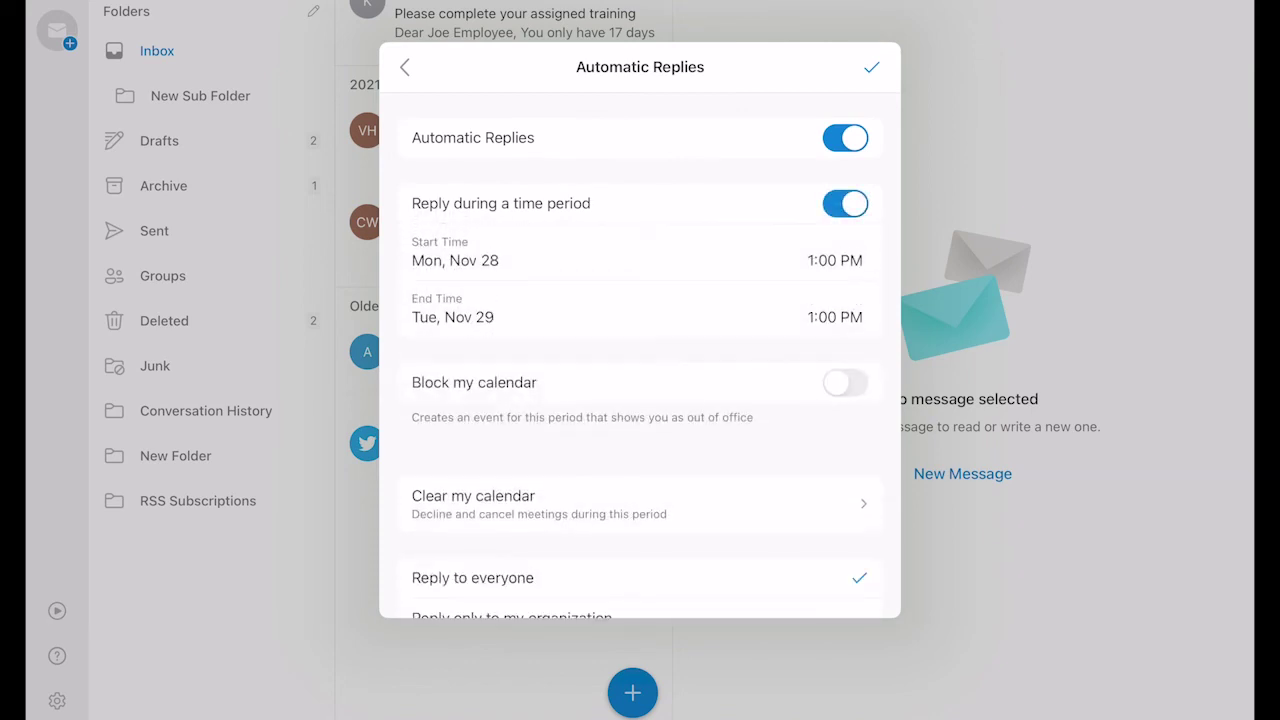
scroll(640, 350, down, 5)
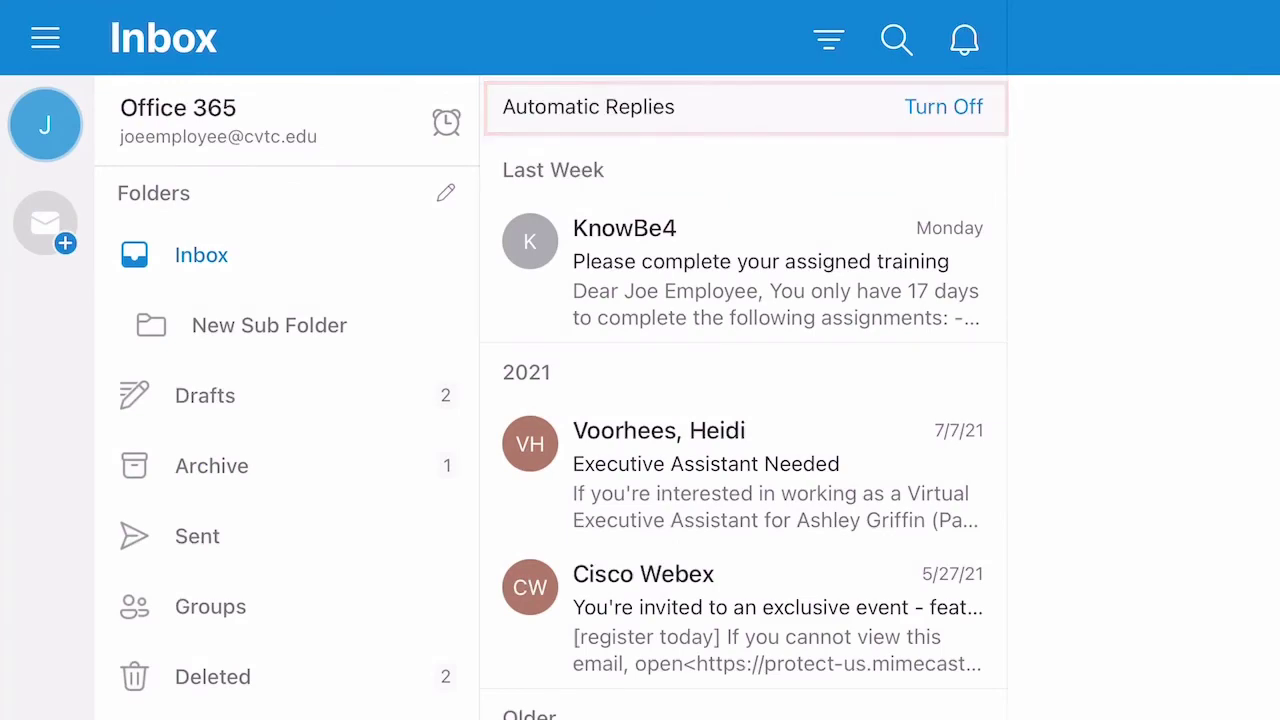
Step: Turn off automatic replies from the mobile inbox, and switch to Outlook on the web to turn them off and save there too
click(944, 107)
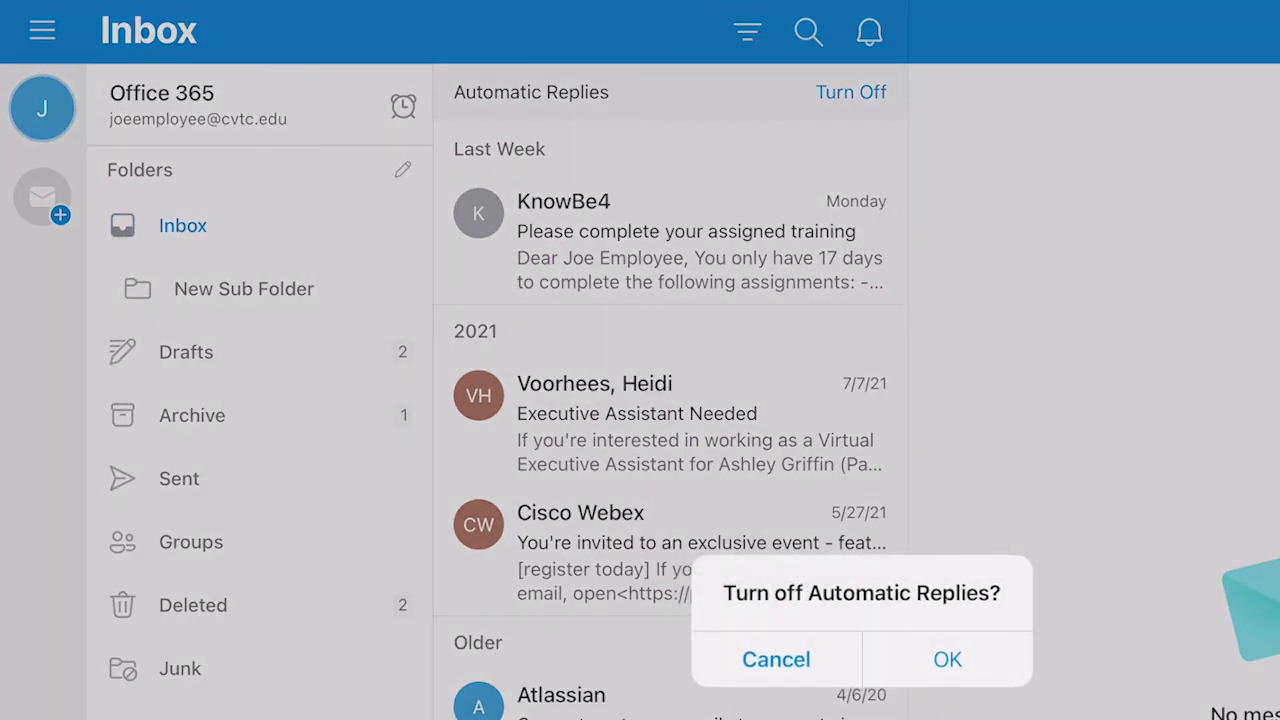
click(947, 659)
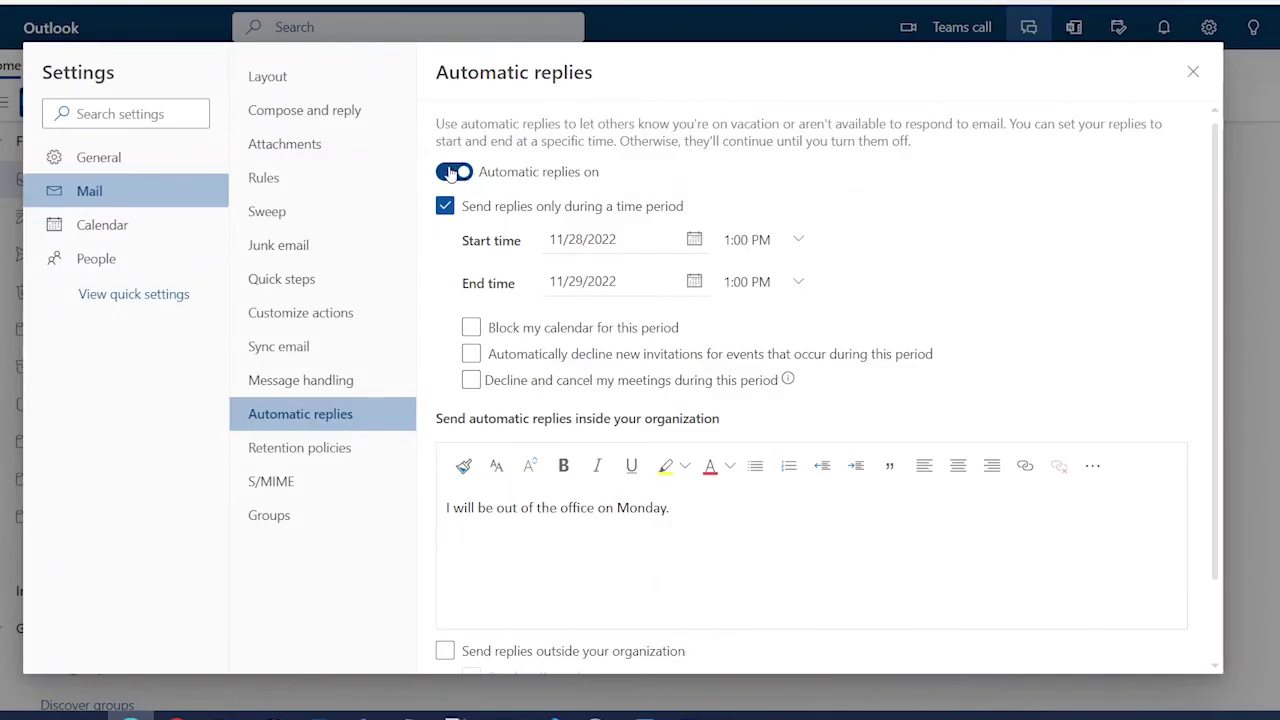
click(458, 173)
click(1076, 646)
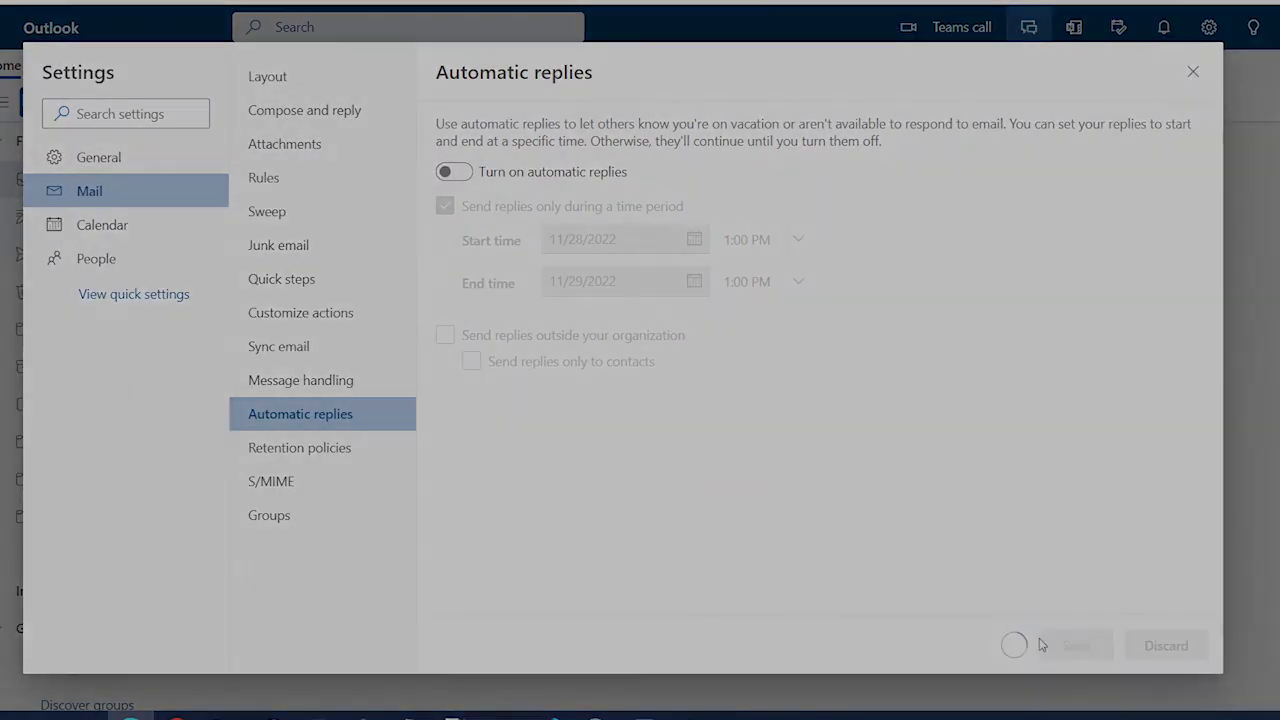